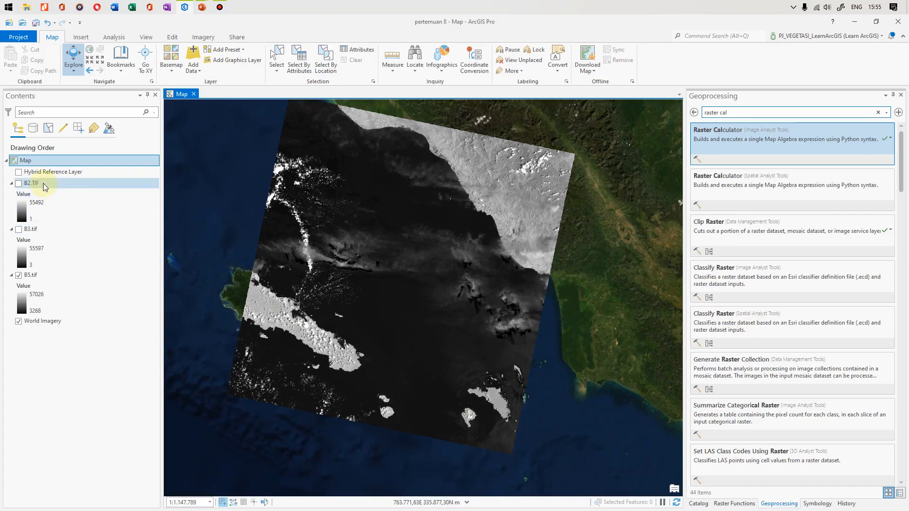
# Step: Turn on the B3.tif layer in the map
pyautogui.click(34, 274)
pyautogui.click(33, 229)
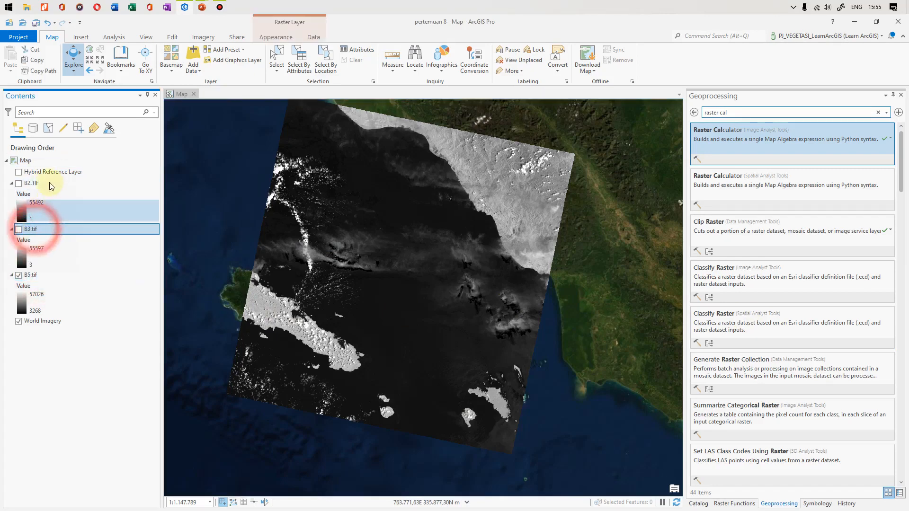
pyautogui.click(35, 183)
pyautogui.click(20, 230)
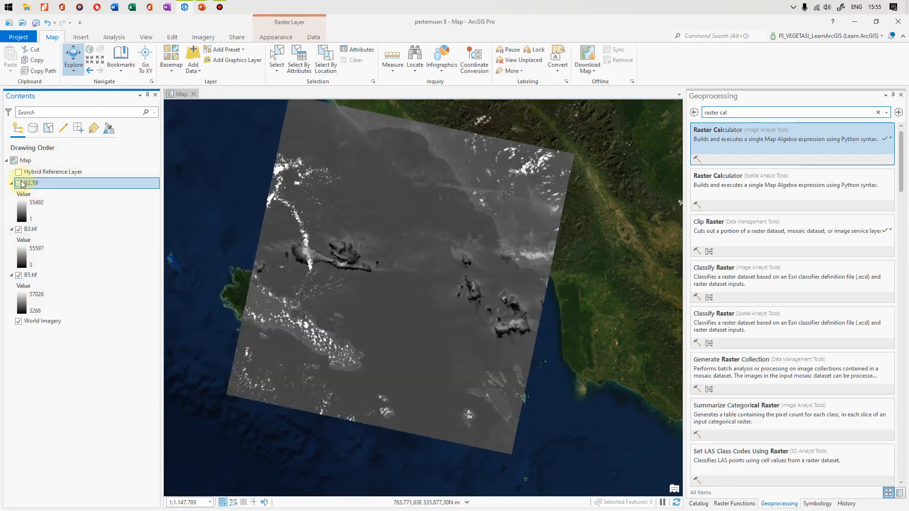
# Step: Rename the LC09_L2SP_130058_20220223_20220225_02_T1_SR_B7.TIF raster in the project's bahan folder as B7.TIF
pyautogui.click(699, 503)
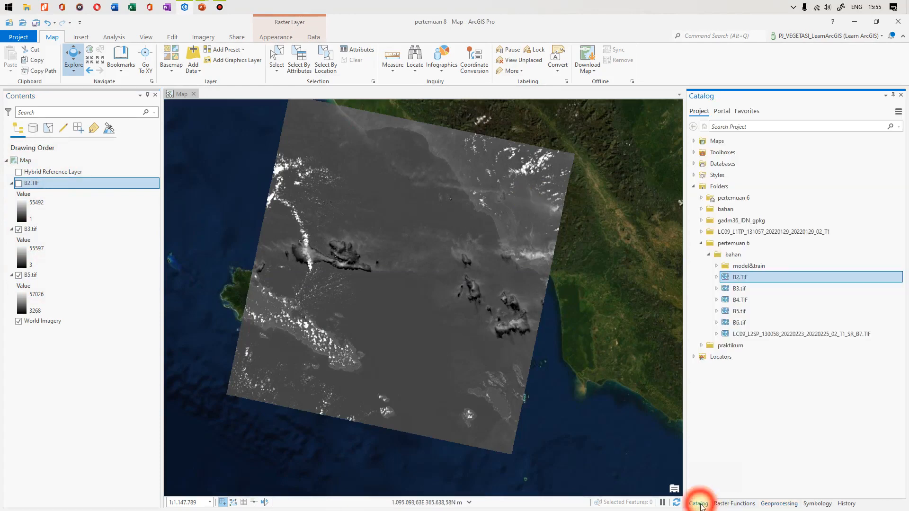
pyautogui.click(757, 336)
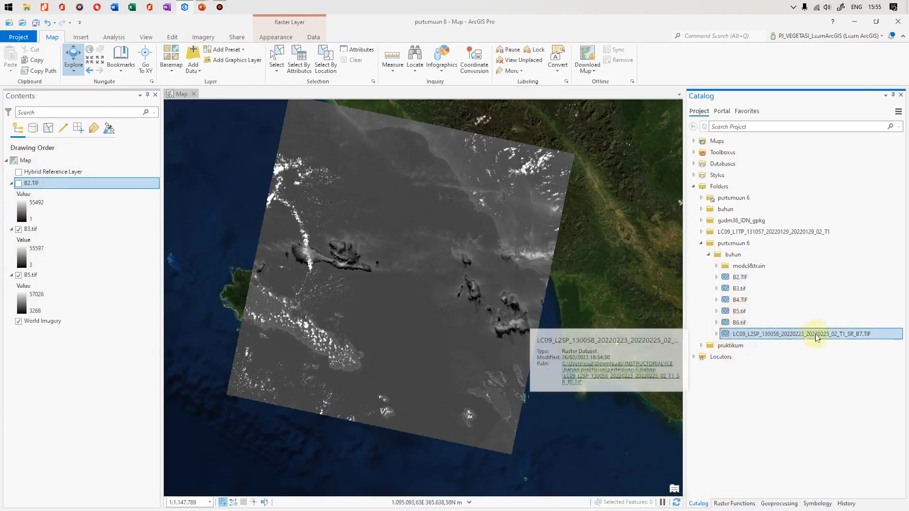
pyautogui.rightClick(747, 334)
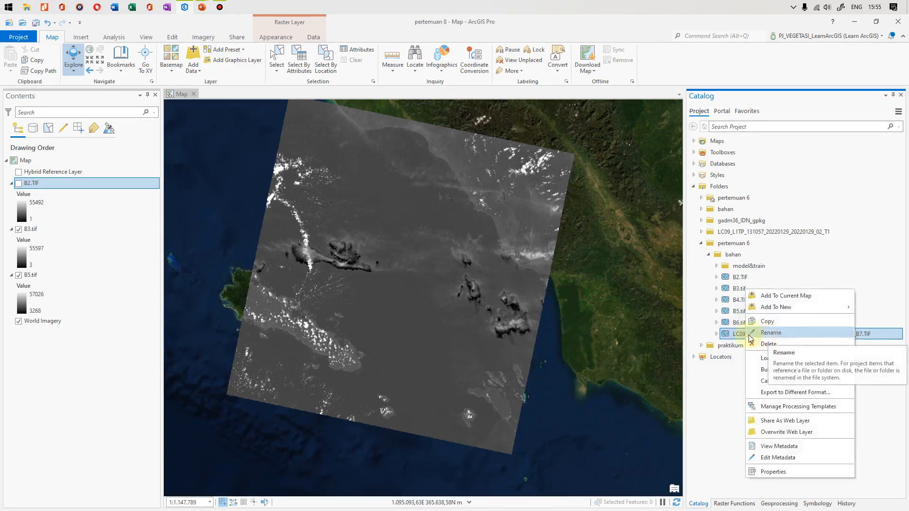
pyautogui.click(766, 333)
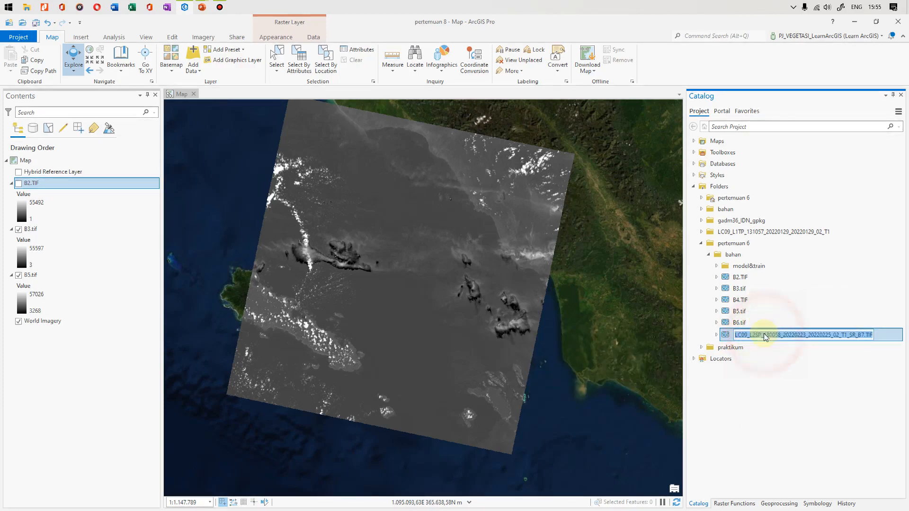
pyautogui.click(860, 335)
pyautogui.hotkey('shift', 'Home')
pyautogui.press('BackSpace')
pyautogui.press('Return')
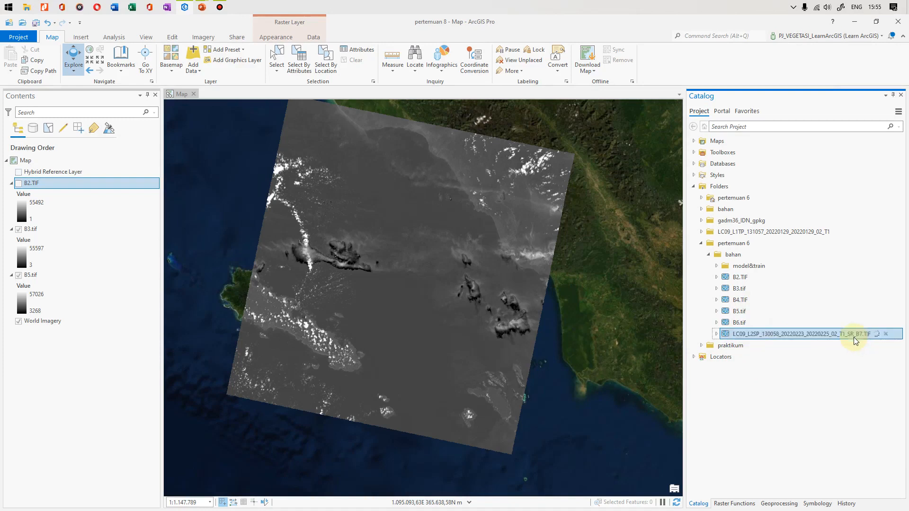
pyautogui.click(751, 345)
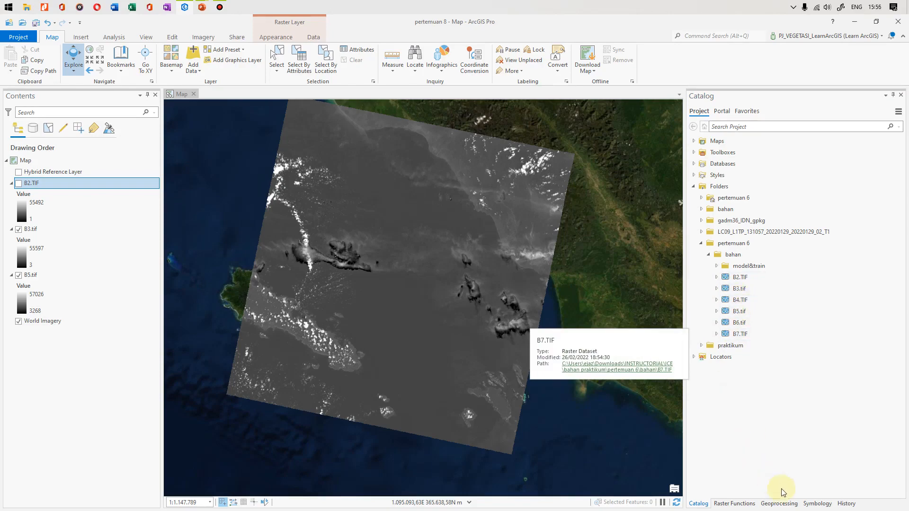
# Step: Consult the practicum steps in the presentation and search the geoprocessing tools for "raster cal"
pyautogui.hotkey('alt', 'Tab')
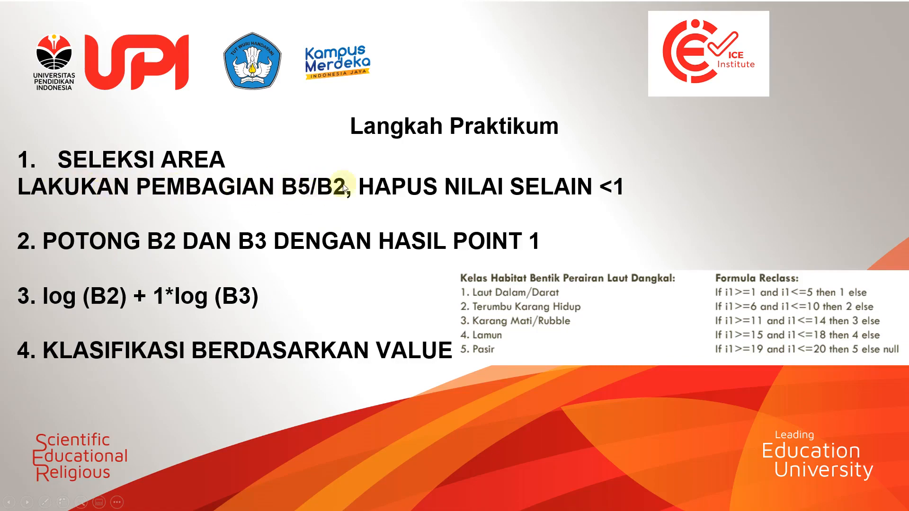
pyautogui.hotkey('alt', 'Tab')
pyautogui.click(779, 505)
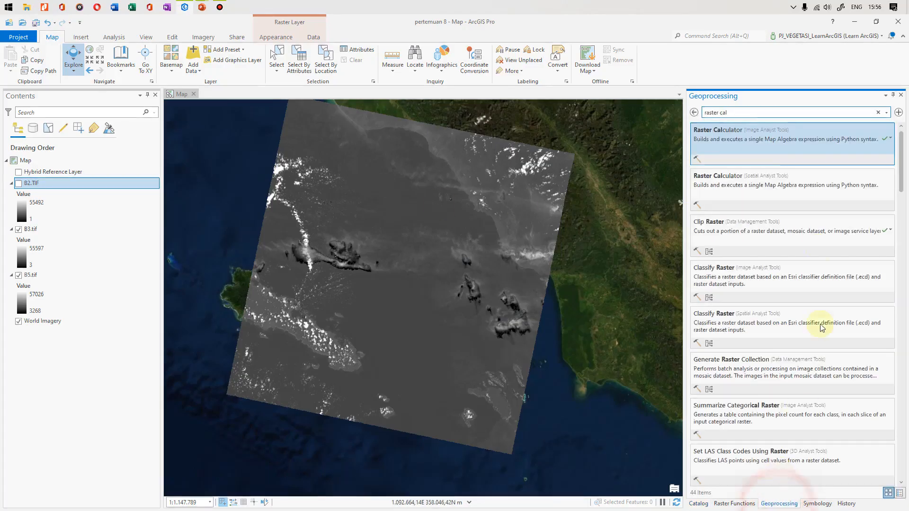
pyautogui.click(741, 111)
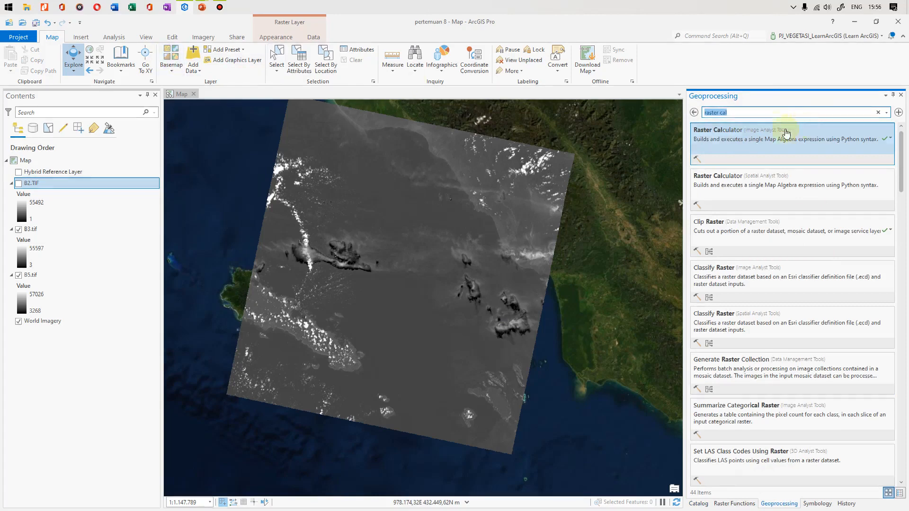
pyautogui.press('BackSpace')
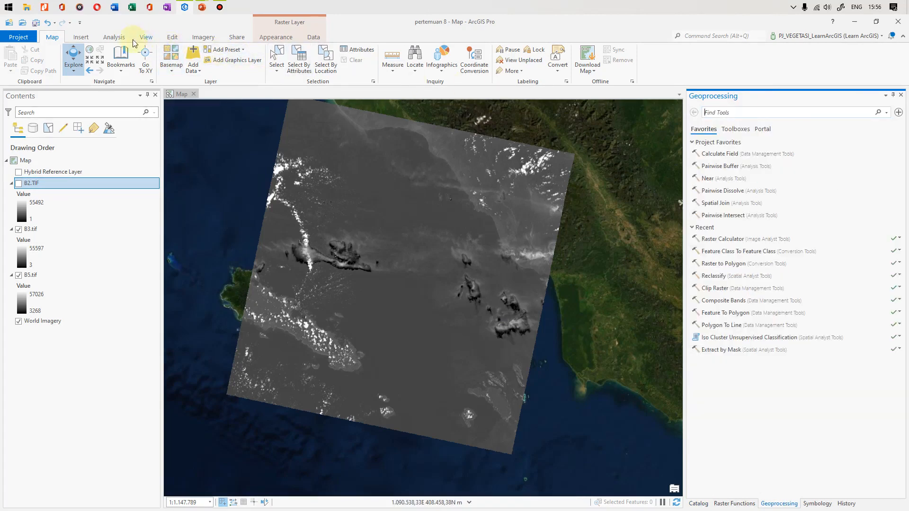
pyautogui.click(118, 39)
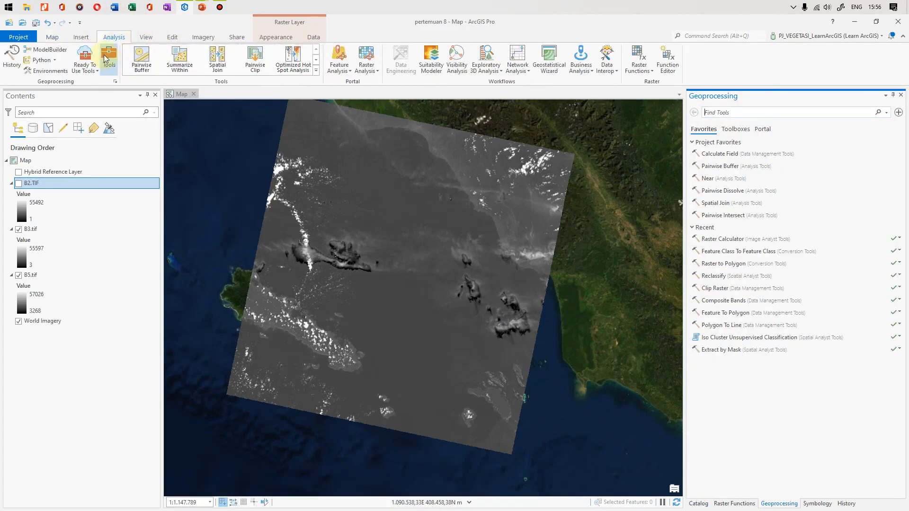
pyautogui.click(711, 94)
pyautogui.click(717, 114)
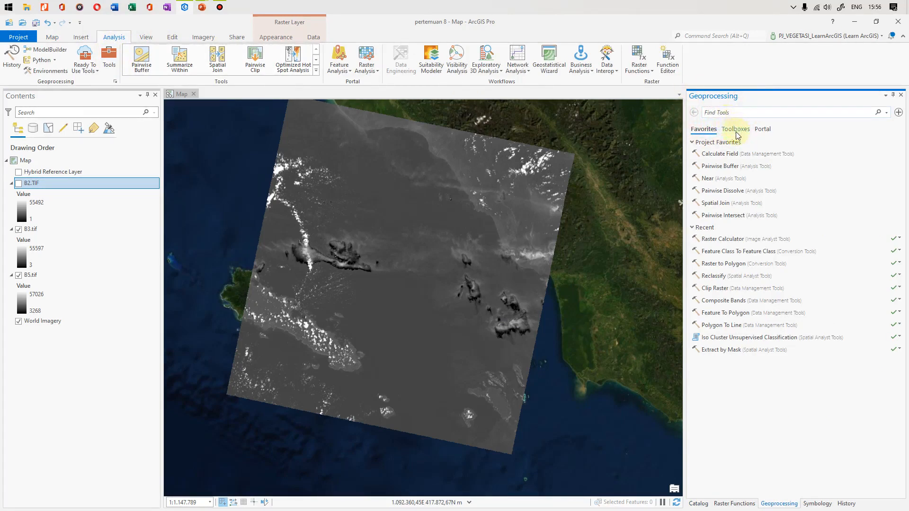
pyautogui.click(724, 112)
pyautogui.write('ras')
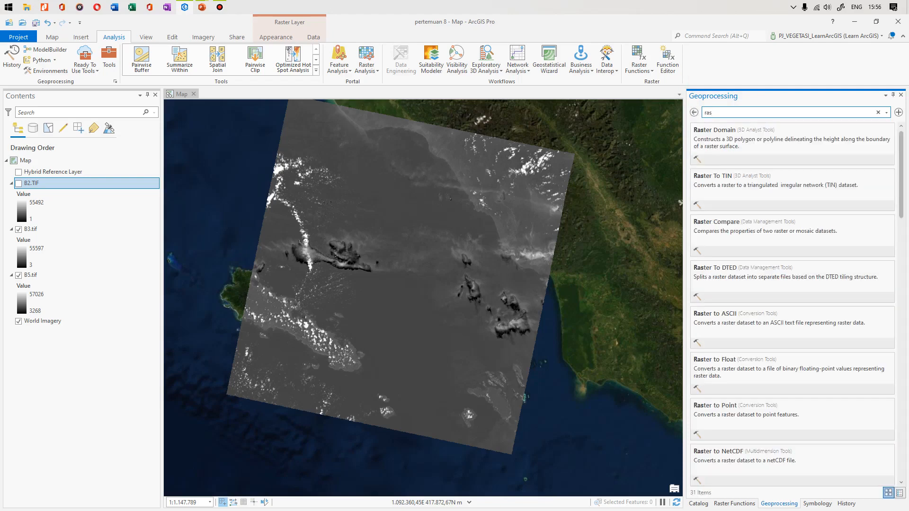
pyautogui.write('ter cal')
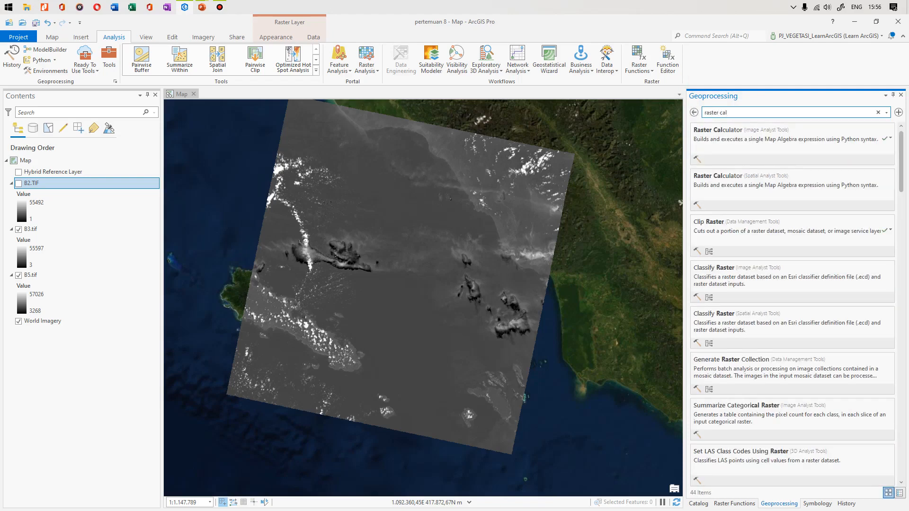
# Step: Open the Image Analyst Raster Calculator and build the expression "B5.tif" / "B2.TIF"
pyautogui.click(839, 138)
pyautogui.doubleClick(716, 185)
pyautogui.doubleClick(822, 207)
pyautogui.doubleClick(712, 163)
# Step: Try to run the band division with B5/B2 as the output raster name
pyautogui.moveTo(745, 270); pyautogui.dragTo(865, 273)
pyautogui.click(864, 271)
pyautogui.click(868, 271)
pyautogui.moveTo(868, 271); pyautogui.dragTo(885, 274)
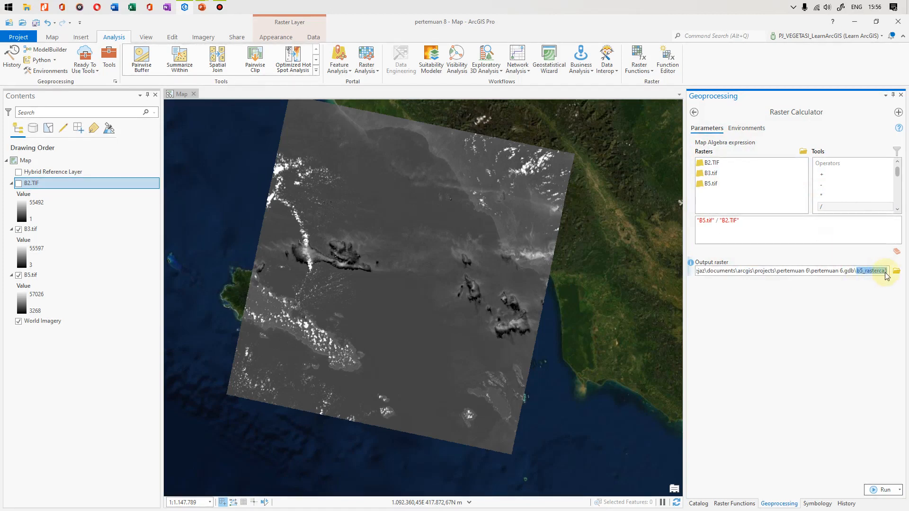
pyautogui.write('B')
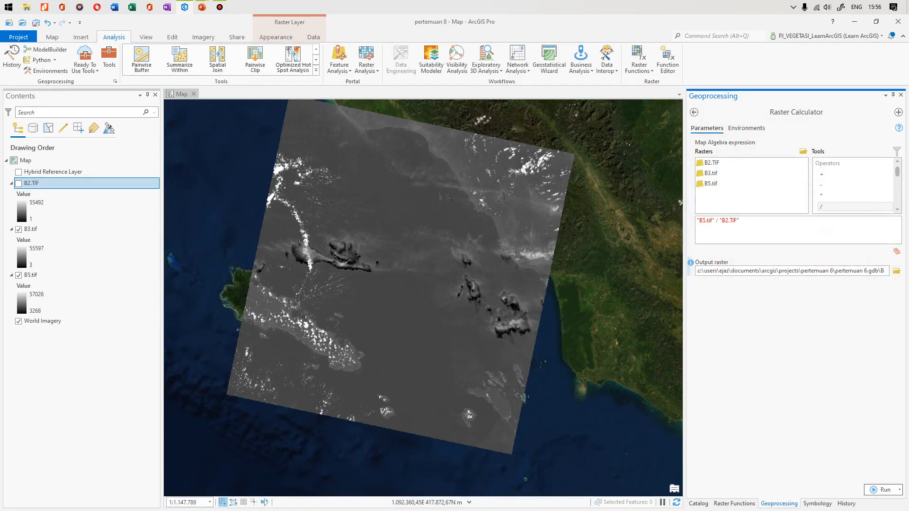
pyautogui.write('5/B2')
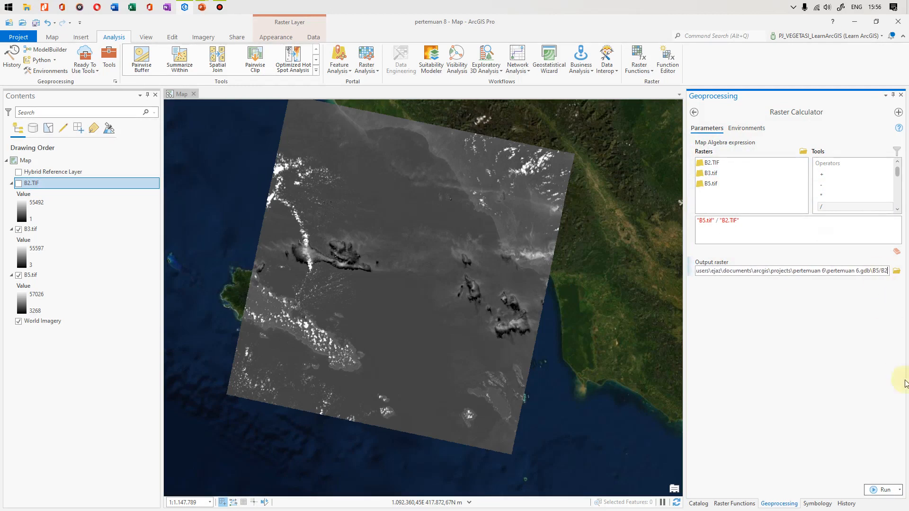
pyautogui.click(874, 489)
# Step: Rename the output raster as B5_B2 and run the Raster Calculator
pyautogui.click(734, 271)
pyautogui.press('BackSpace')
pyautogui.press('BackSpace')
pyautogui.press('BackSpace')
pyautogui.hotkey('ctrl', 'a')
pyautogui.click(886, 272)
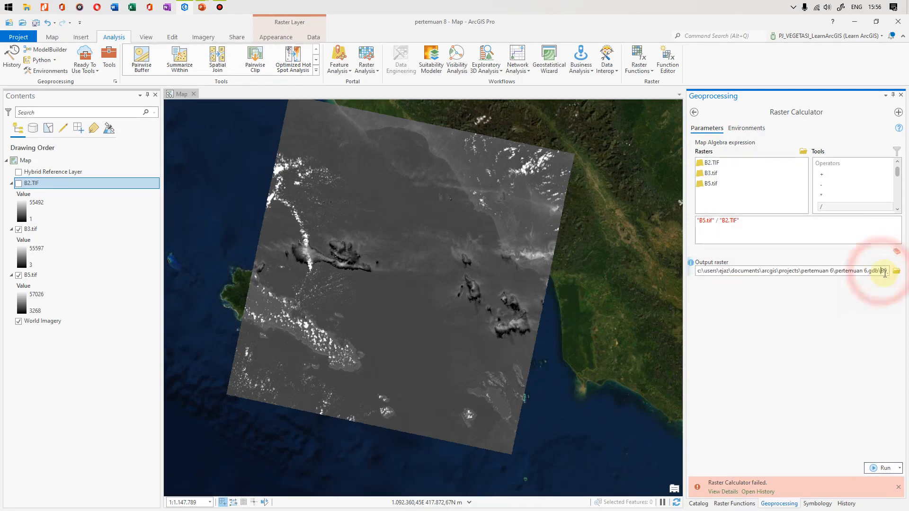
pyautogui.write('_B2')
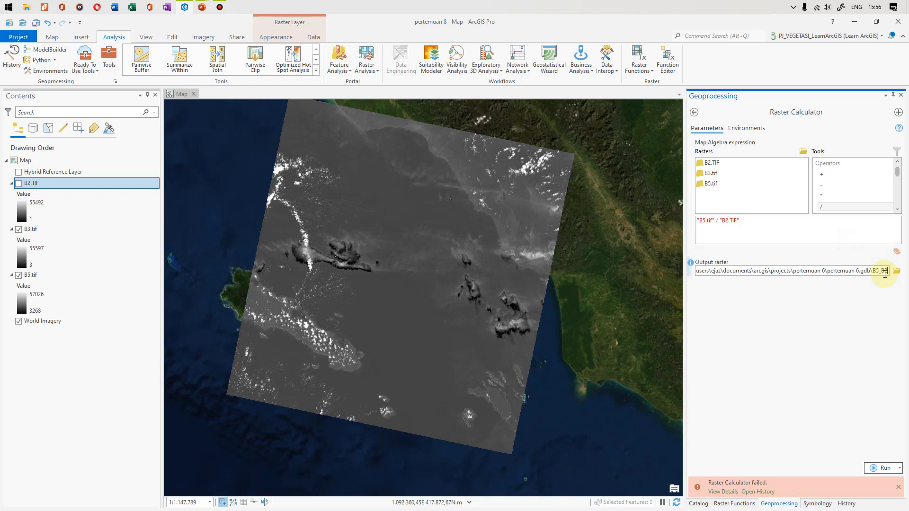
pyautogui.click(879, 471)
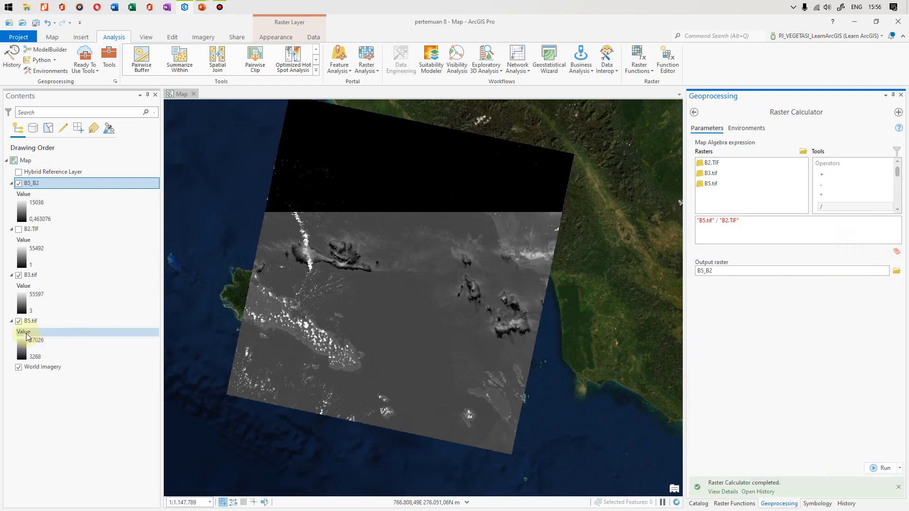
# Step: Find the Reclassify tool by searching for "RECLASS" and set B5_B2 as its input raster
pyautogui.click(64, 218)
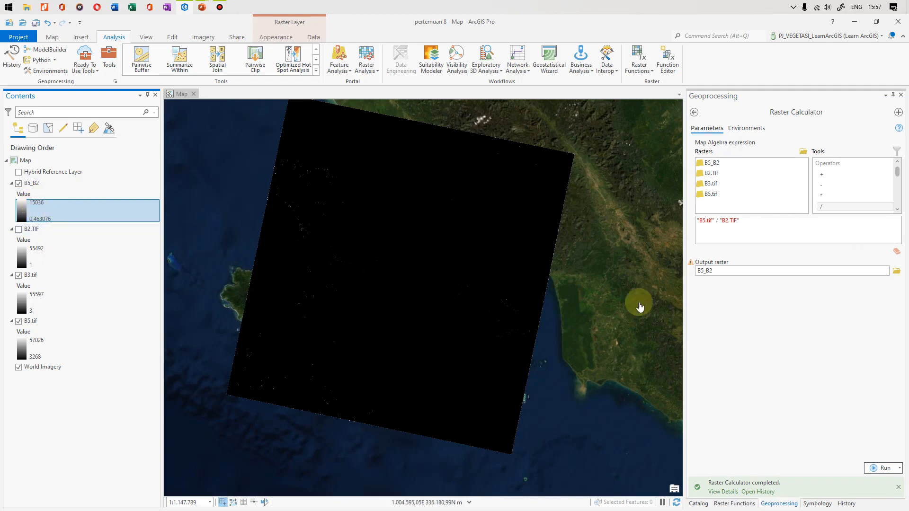
pyautogui.click(699, 504)
pyautogui.click(734, 504)
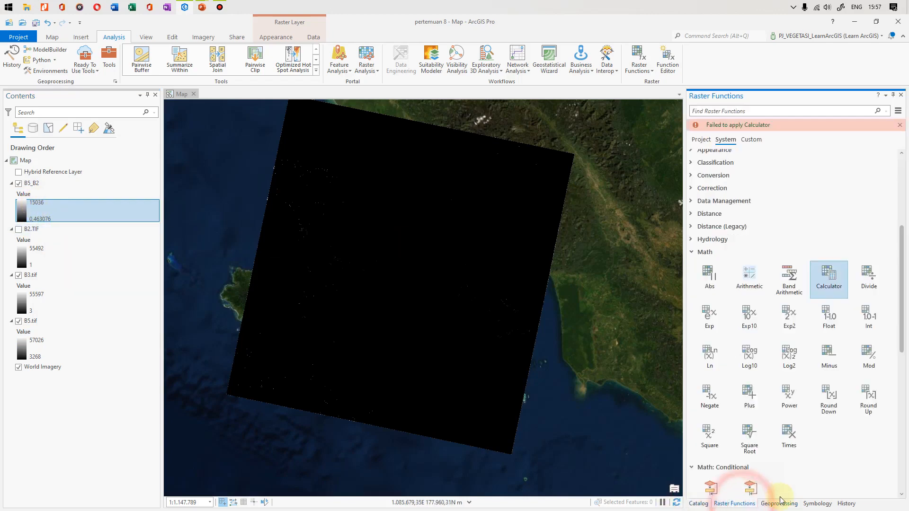
pyautogui.click(782, 504)
pyautogui.click(697, 115)
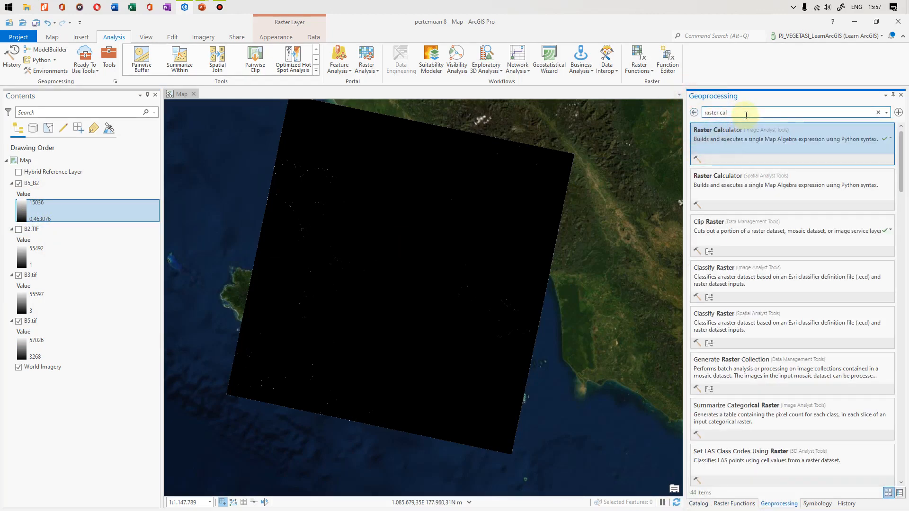
pyautogui.write('RE')
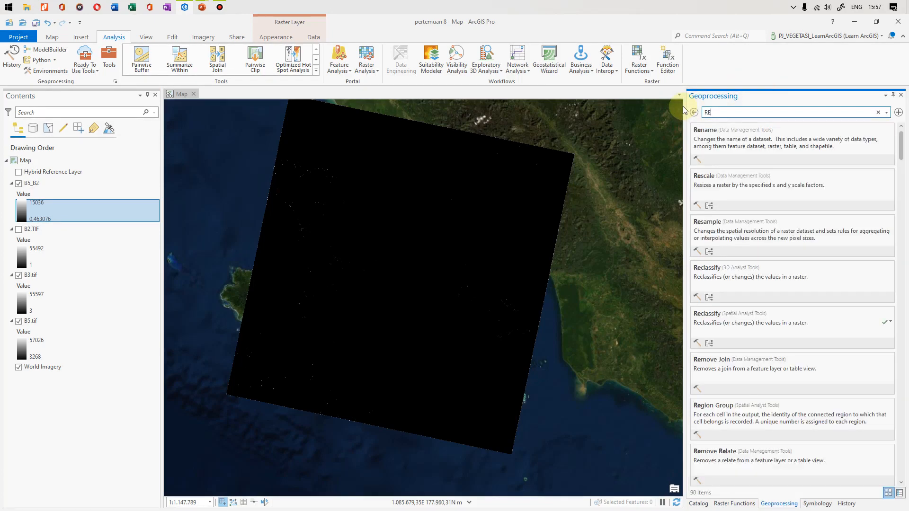
pyautogui.write('CLASS')
pyautogui.click(725, 148)
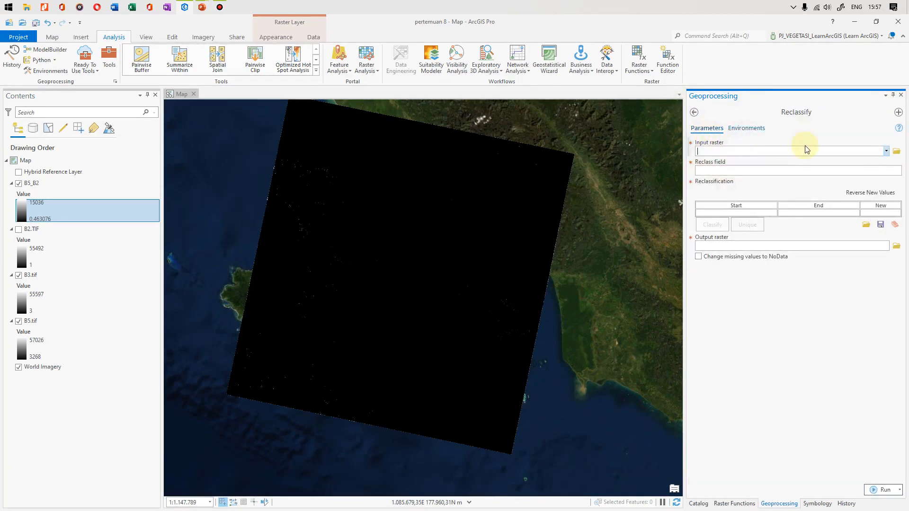
pyautogui.click(887, 151)
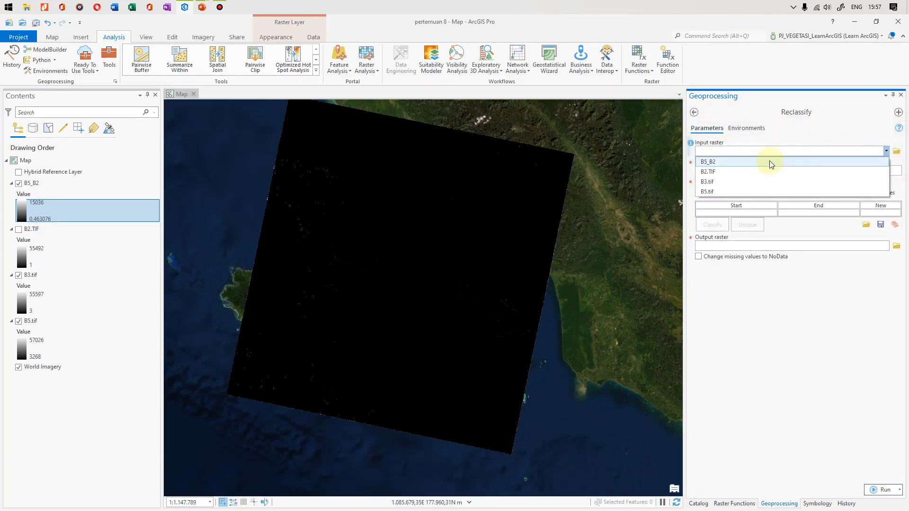
pyautogui.click(717, 162)
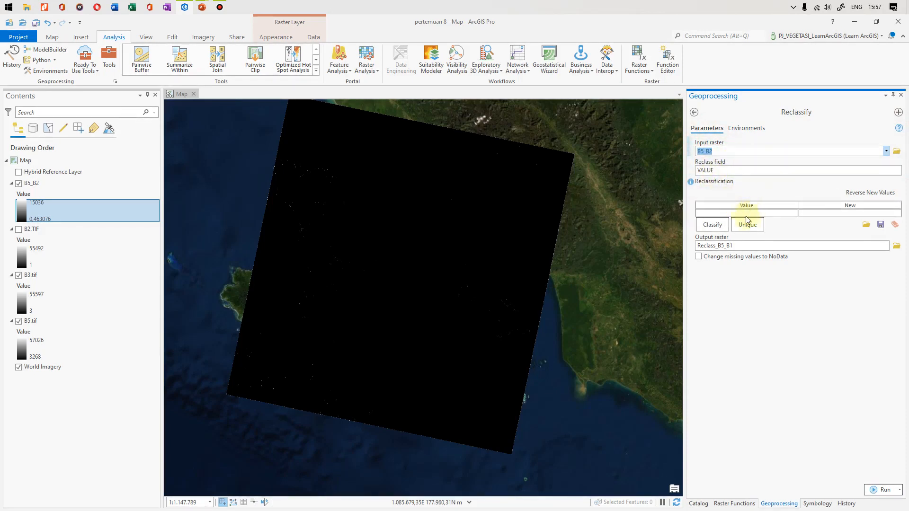
# Step: Set the classification of B5_B2 to two classes using the Manual Interval method
pyautogui.click(721, 226)
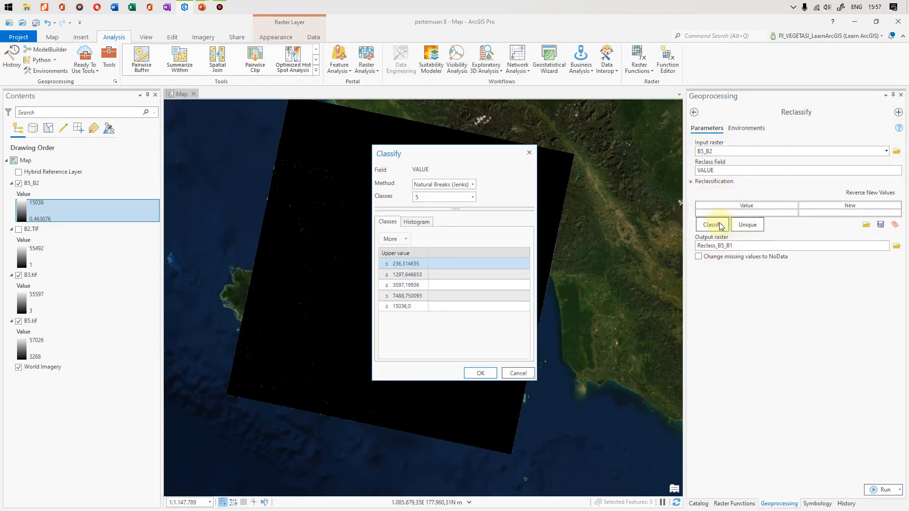
pyautogui.click(473, 196)
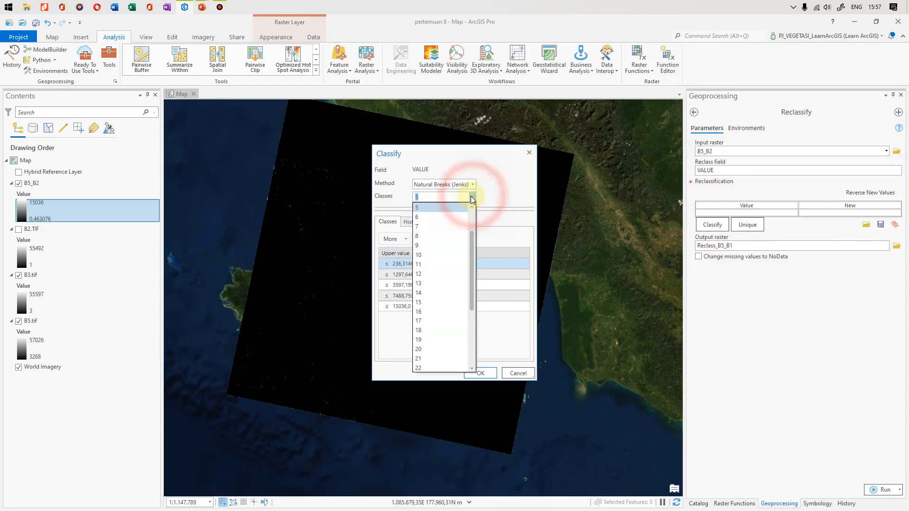
pyautogui.click(442, 218)
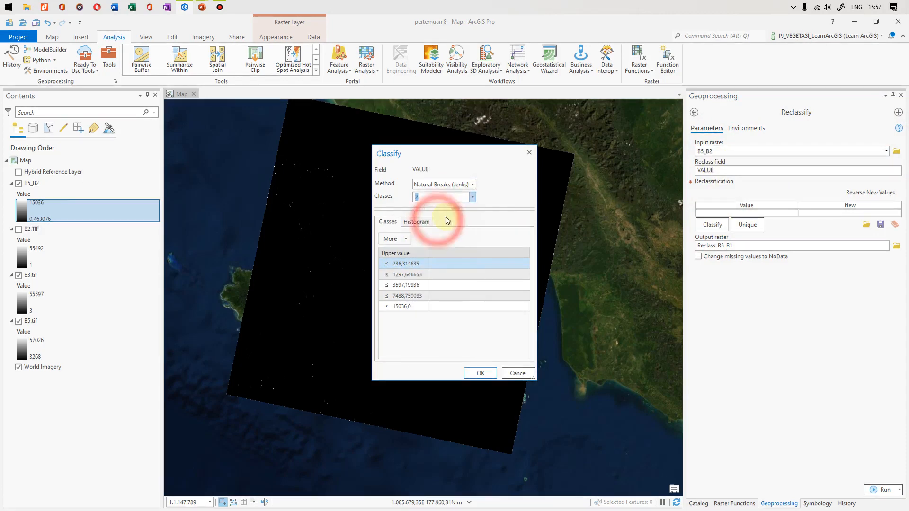
pyautogui.click(473, 185)
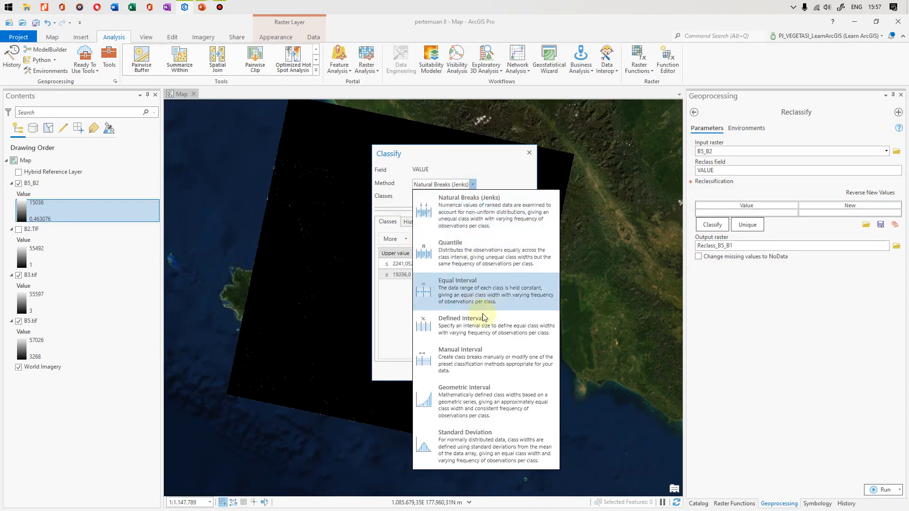
pyautogui.click(493, 362)
# Step: Set the first class's upper value to 1, accept the classification, and run Reclassify
pyautogui.click(418, 262)
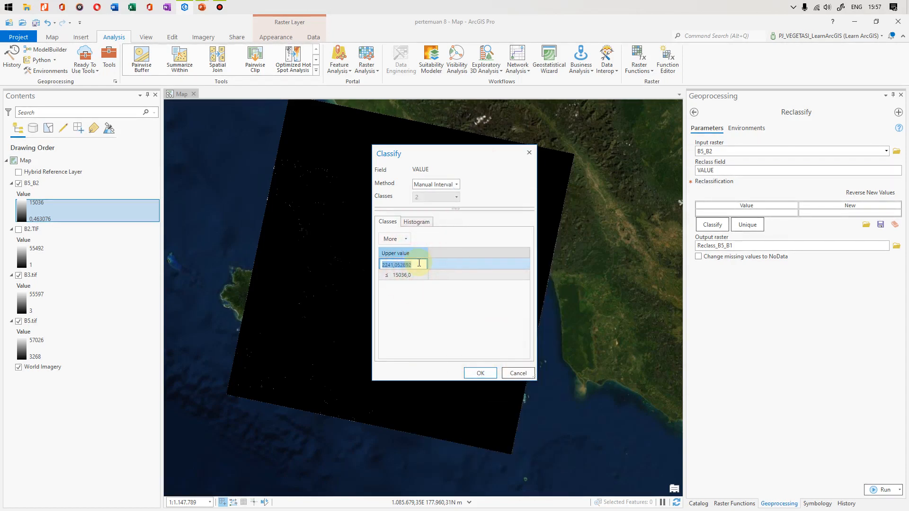
pyautogui.write('1')
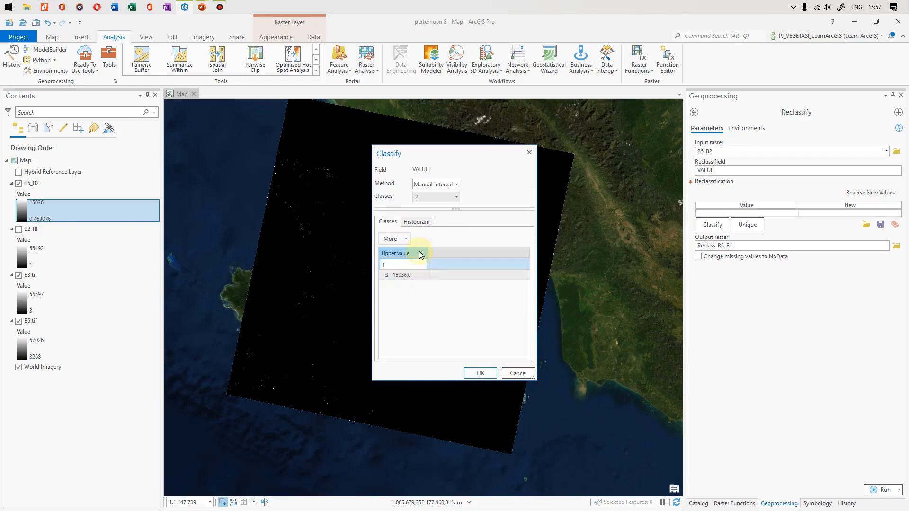
pyautogui.press('Return')
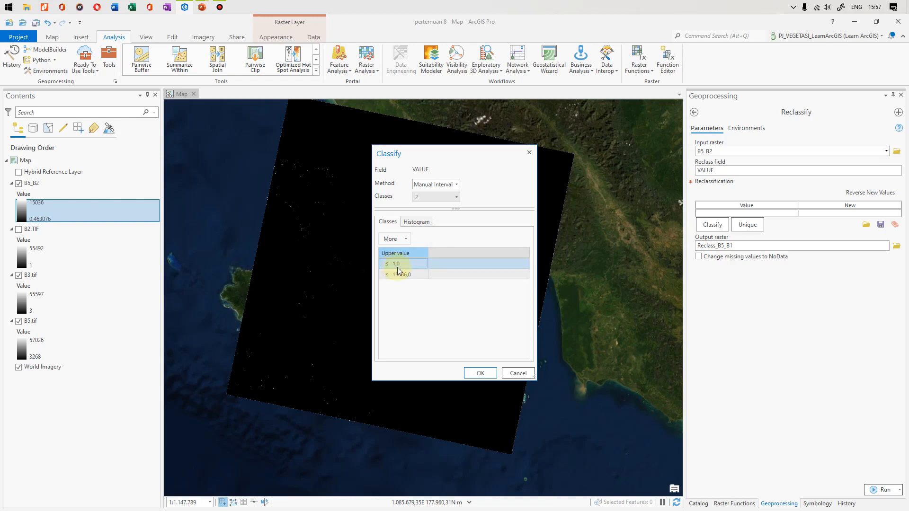
pyautogui.click(403, 272)
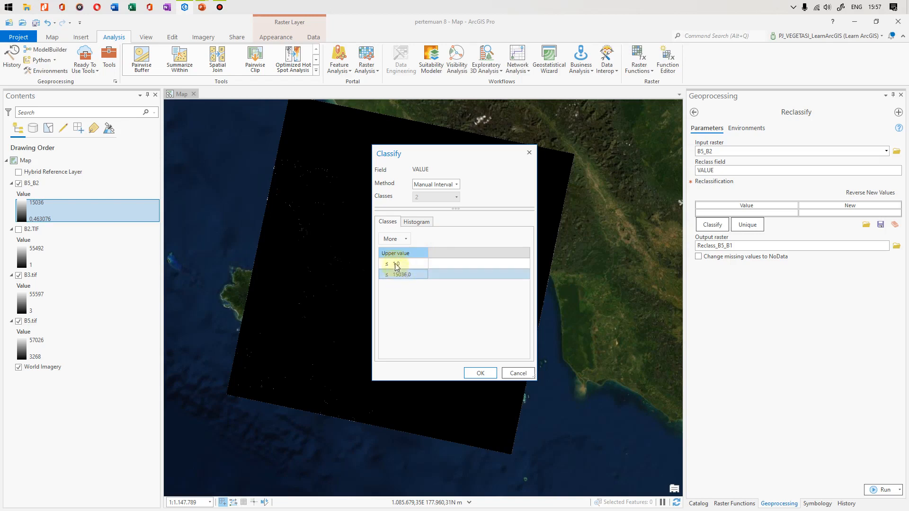
pyautogui.click(481, 373)
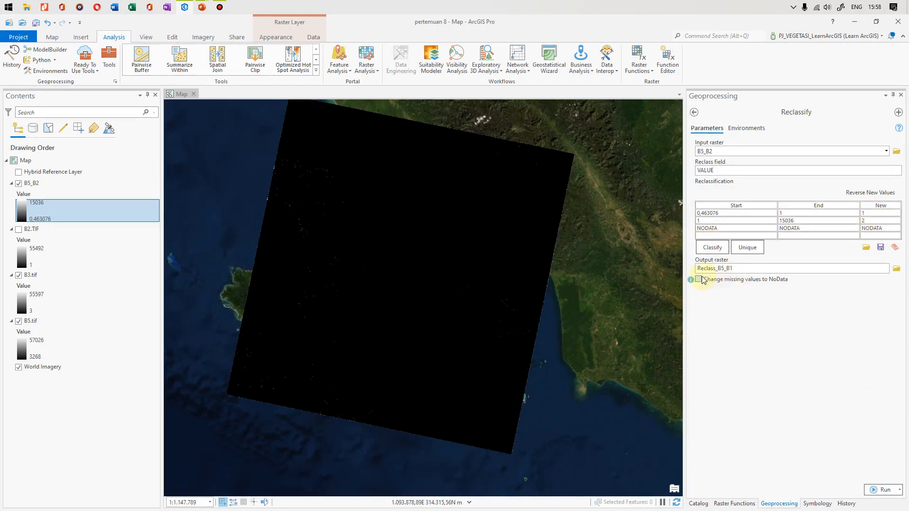
pyautogui.click(882, 490)
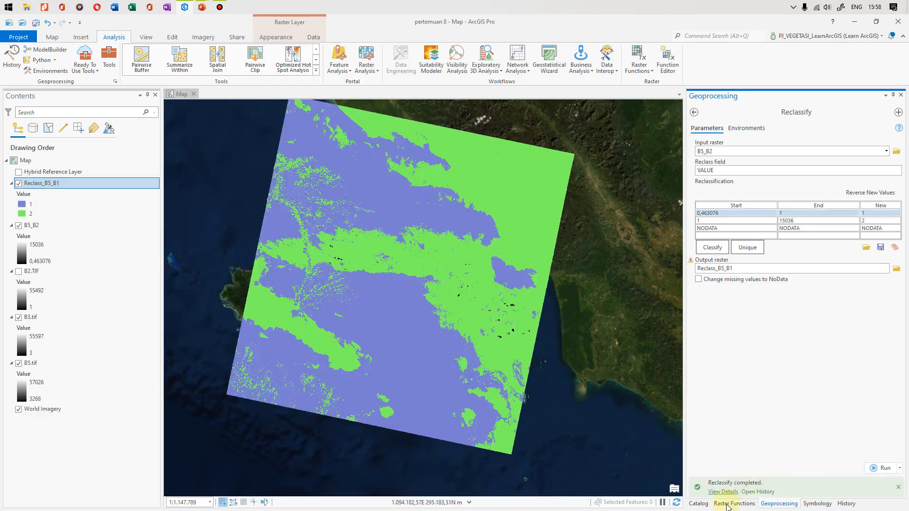
# Step: Find the Raster to Polygon tool by searching for "RASTER TO POLY" and open it
pyautogui.click(694, 111)
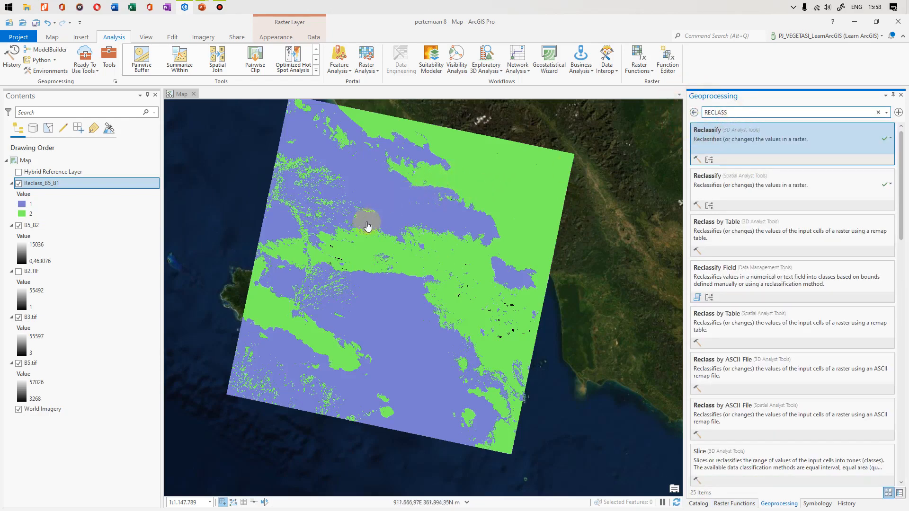
pyautogui.moveTo(738, 111); pyautogui.dragTo(663, 112)
pyautogui.press('BackSpace')
pyautogui.write('RASTER TO POLY')
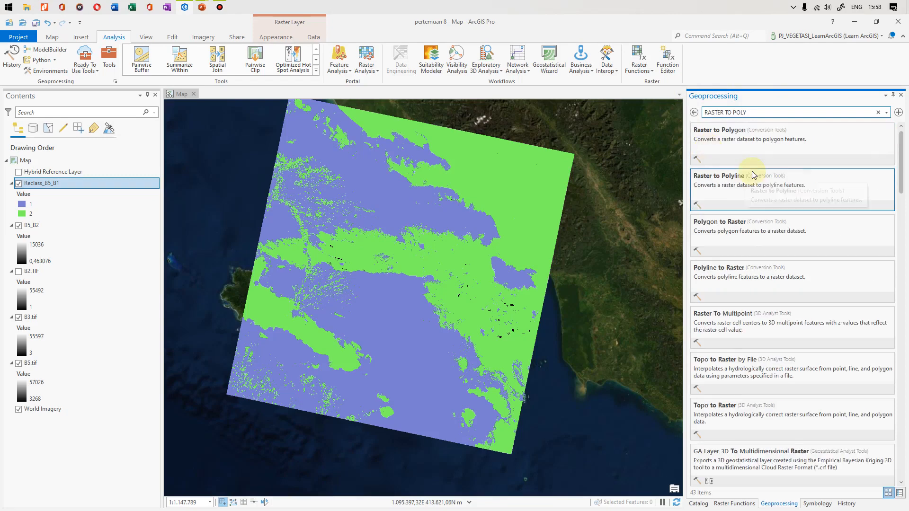
pyautogui.click(737, 151)
# Step: Convert Reclass_B5_B1 to polygons with Simplify polygons turned off
pyautogui.click(887, 150)
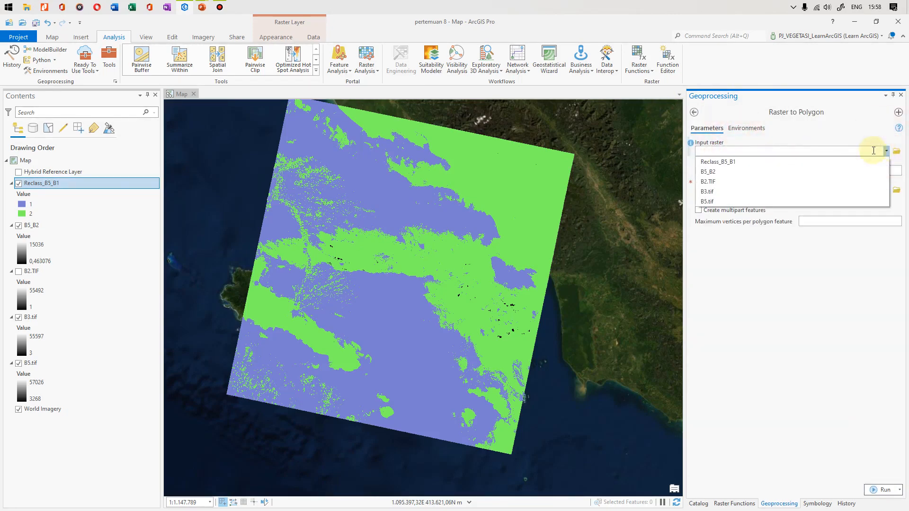
pyautogui.click(837, 161)
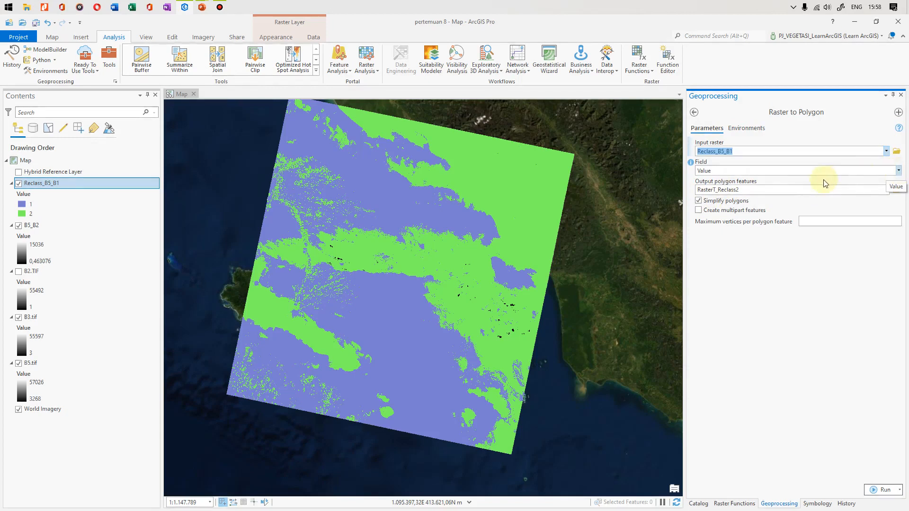
pyautogui.click(699, 202)
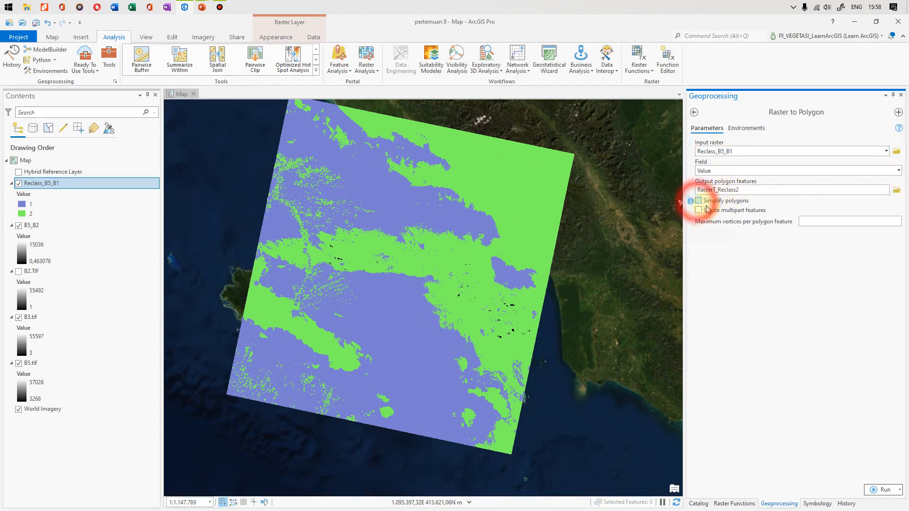
pyautogui.click(883, 491)
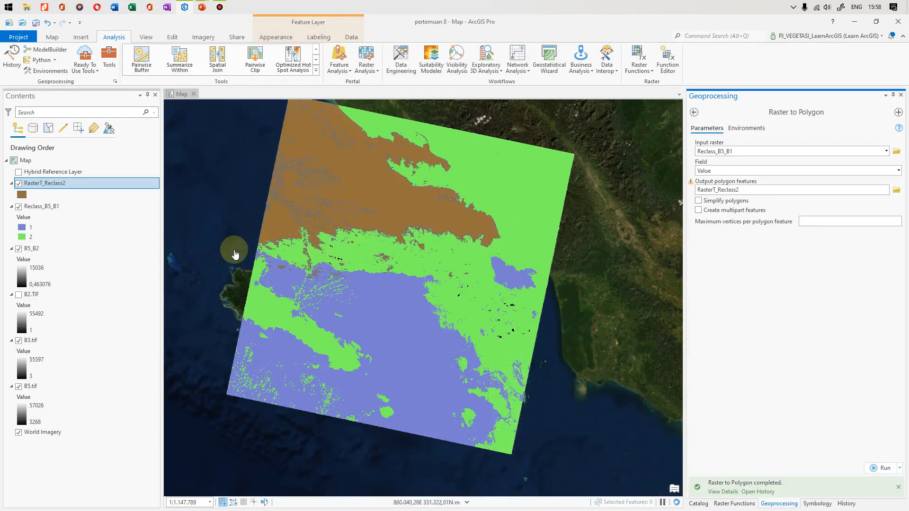
# Step: Export the RasterT_Reclass2 polygons as KURANG_DARI_1 and remove the RasterT_Reclass2 layer from the map
pyautogui.rightClick(50, 188)
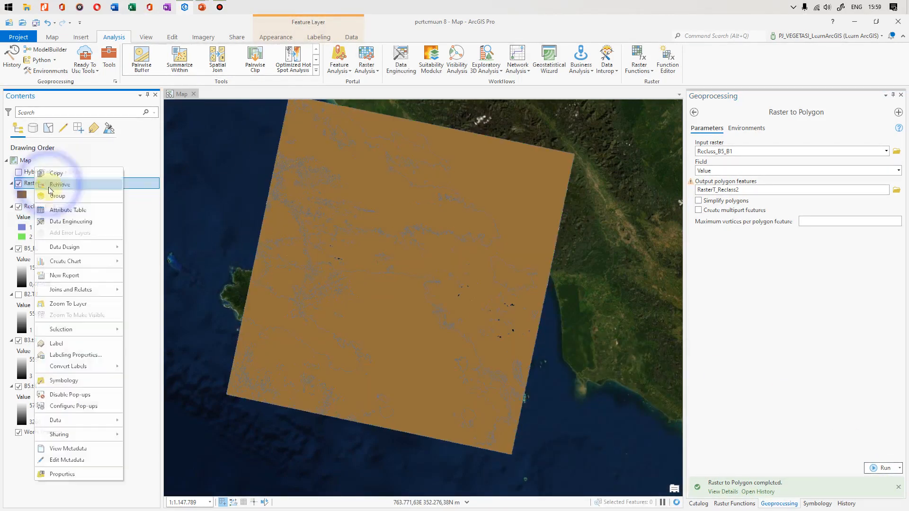
pyautogui.rightClick(21, 183)
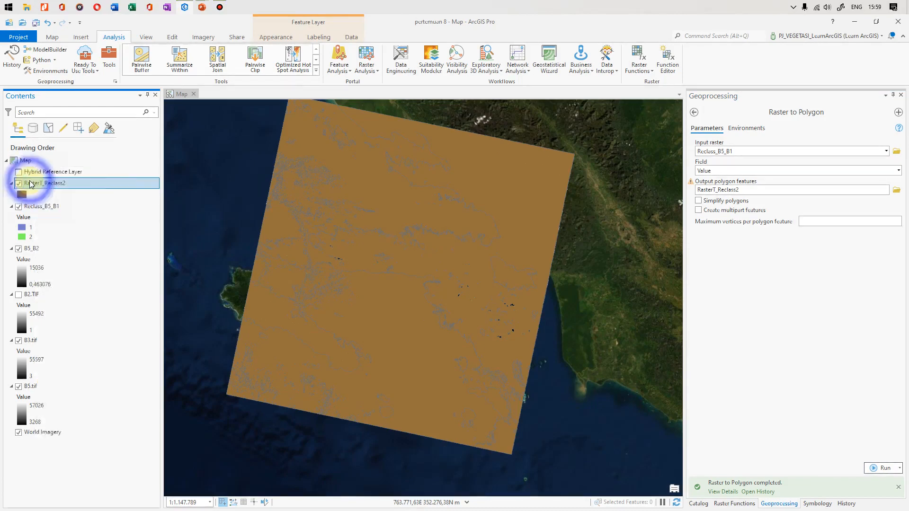
pyautogui.moveTo(62, 419)
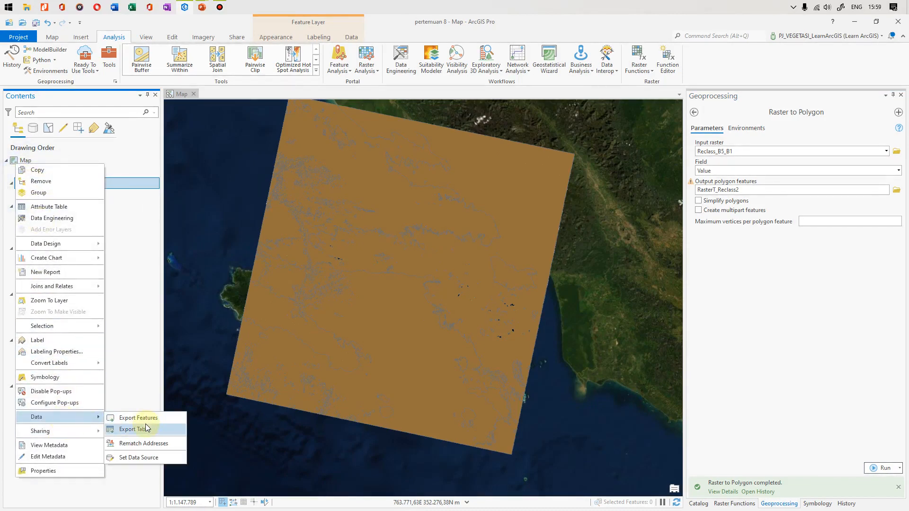
pyautogui.click(152, 420)
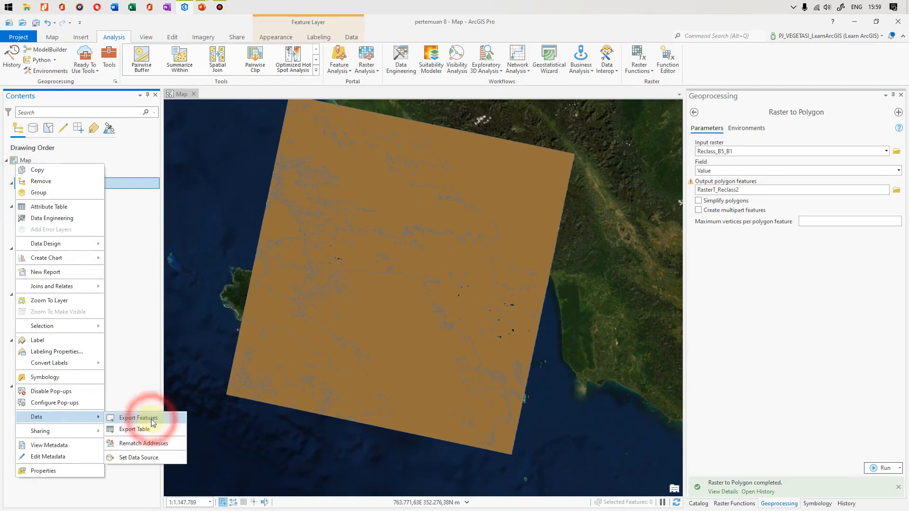
pyautogui.moveTo(441, 142); pyautogui.dragTo(632, 164)
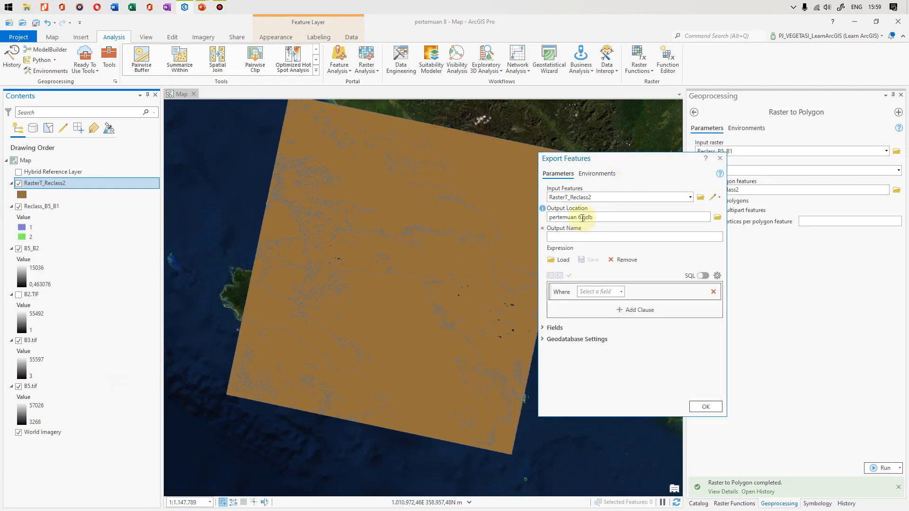
pyautogui.click(583, 236)
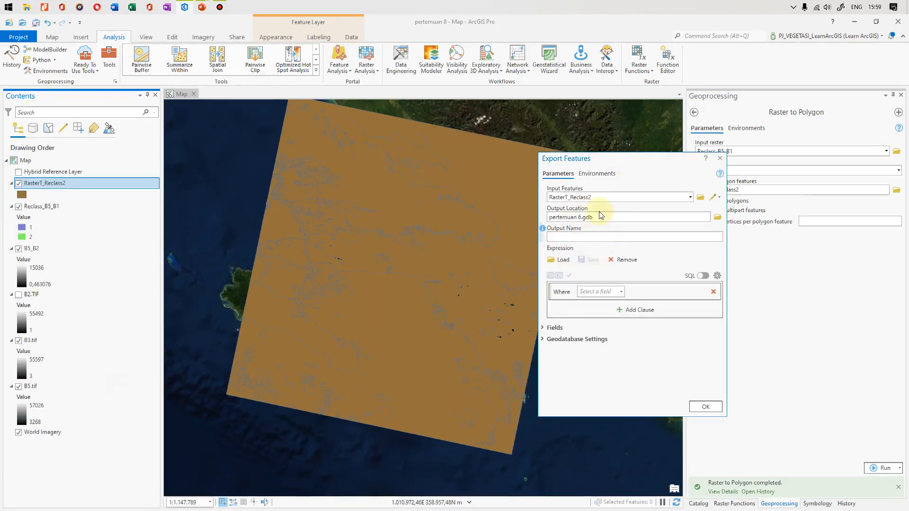
pyautogui.moveTo(622, 162); pyautogui.dragTo(568, 176)
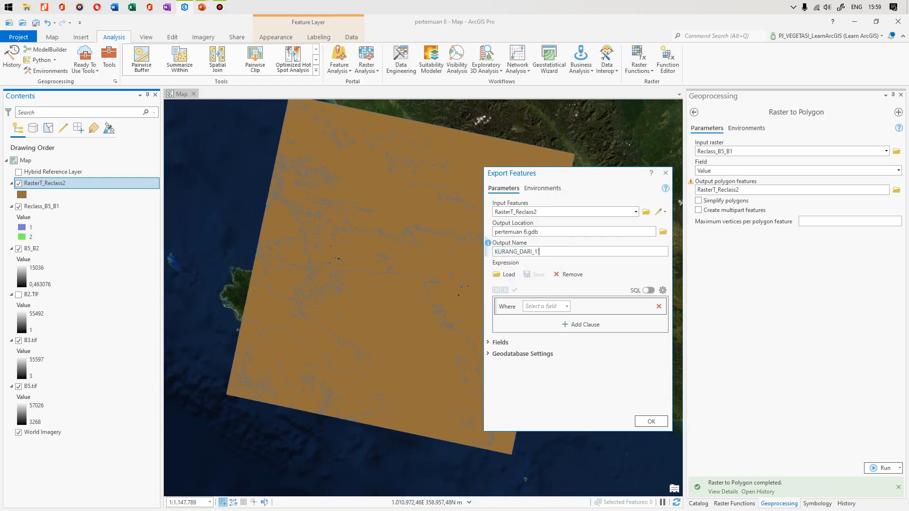
pyautogui.click(646, 420)
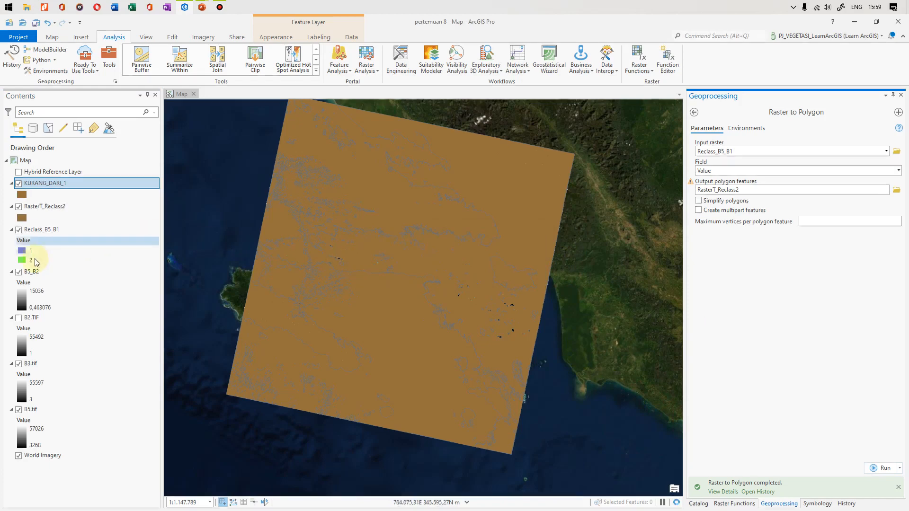
pyautogui.rightClick(27, 206)
pyautogui.click(55, 214)
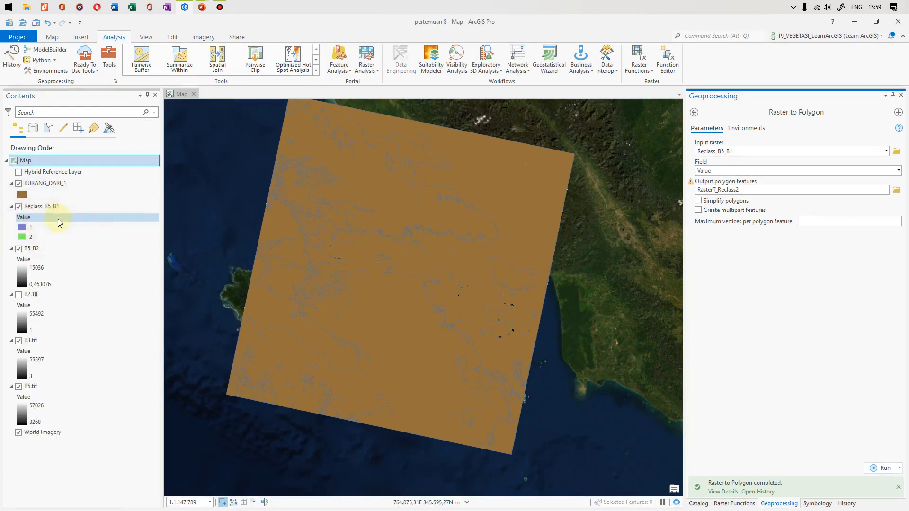
# Step: Export the KURANG_DARI_1 features where gridcode is equal to 1, with KURANG_1 as the output name
pyautogui.rightClick(36, 183)
pyautogui.moveTo(78, 420)
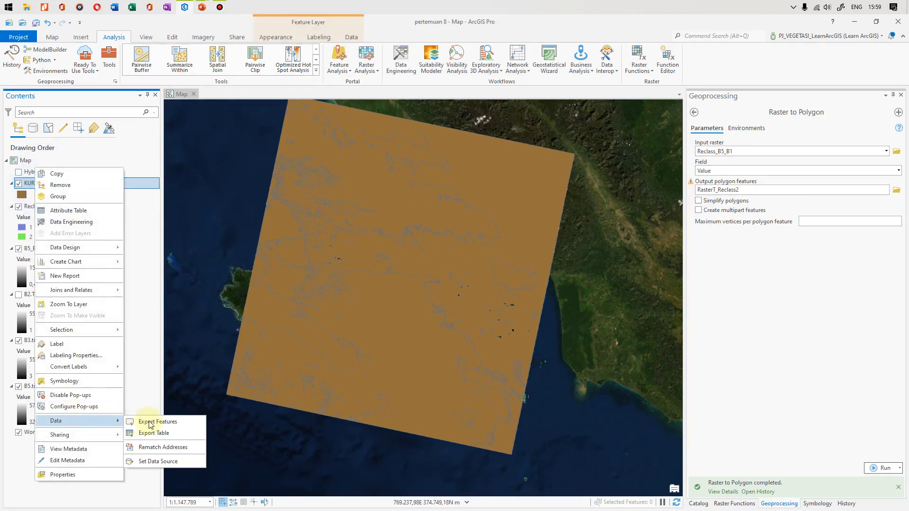
pyautogui.click(148, 421)
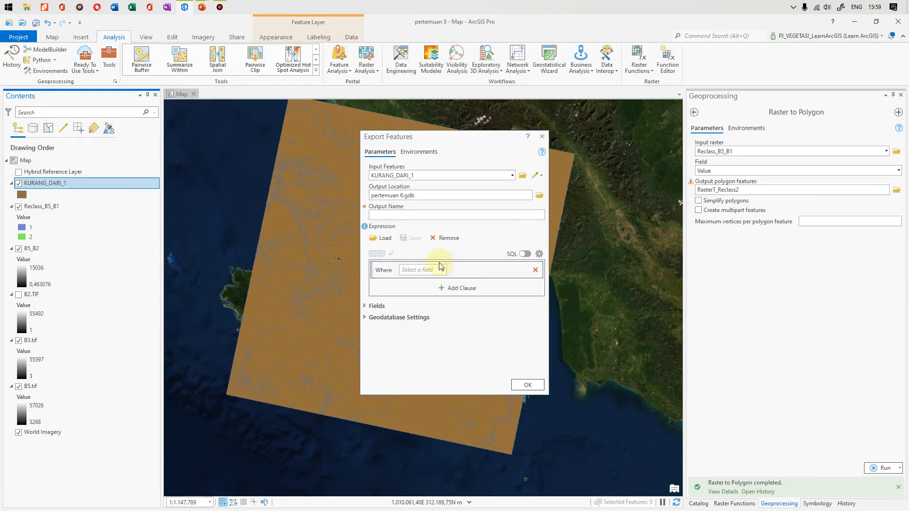
pyautogui.click(416, 216)
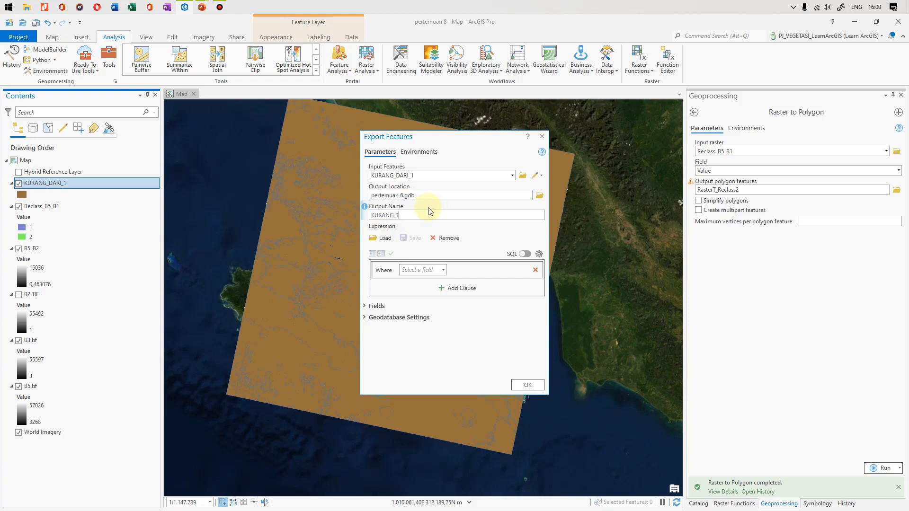
pyautogui.moveTo(395, 215); pyautogui.dragTo(370, 219)
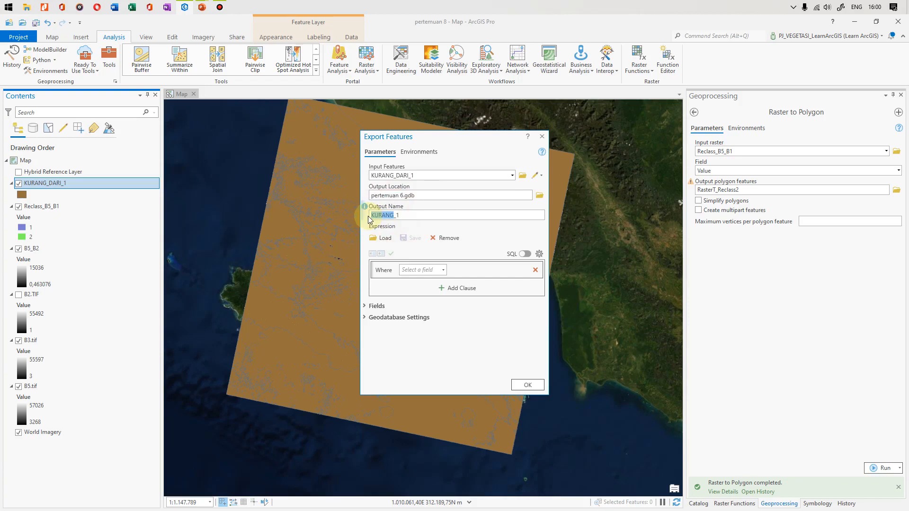
pyautogui.click(443, 270)
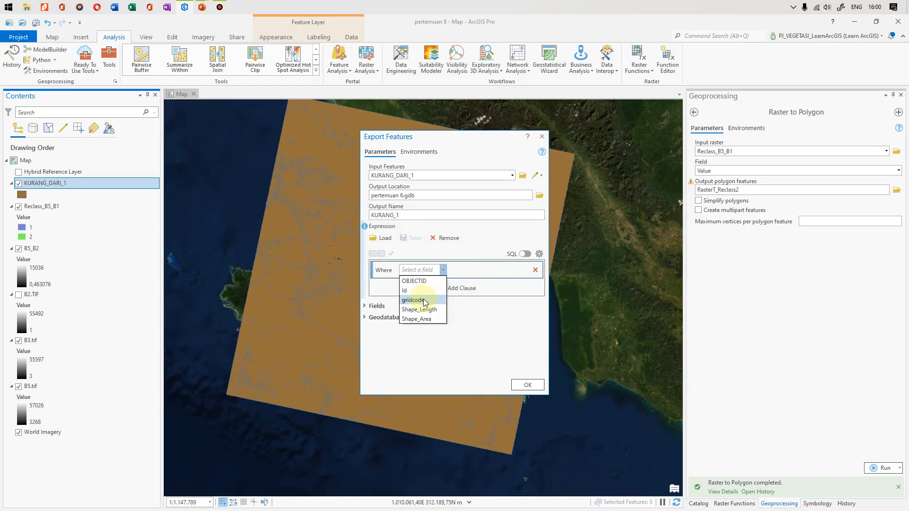
pyautogui.click(416, 302)
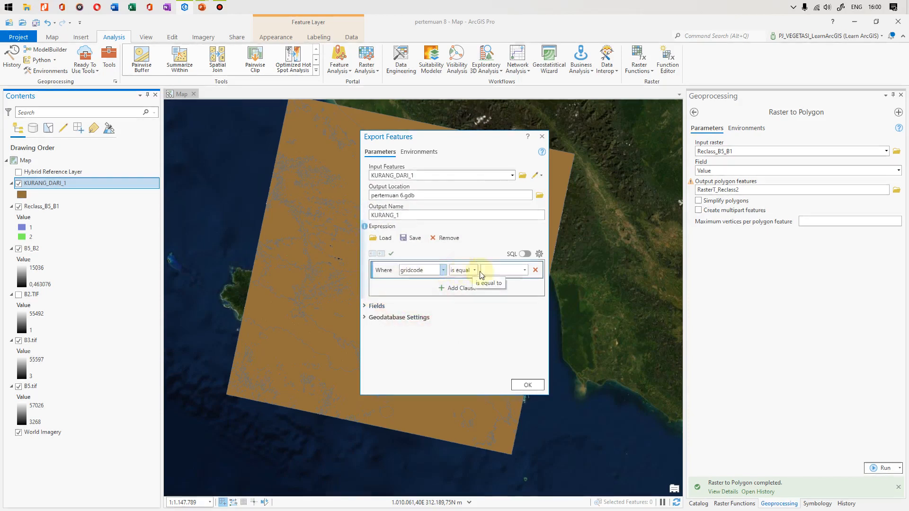
pyautogui.click(524, 270)
pyautogui.click(495, 280)
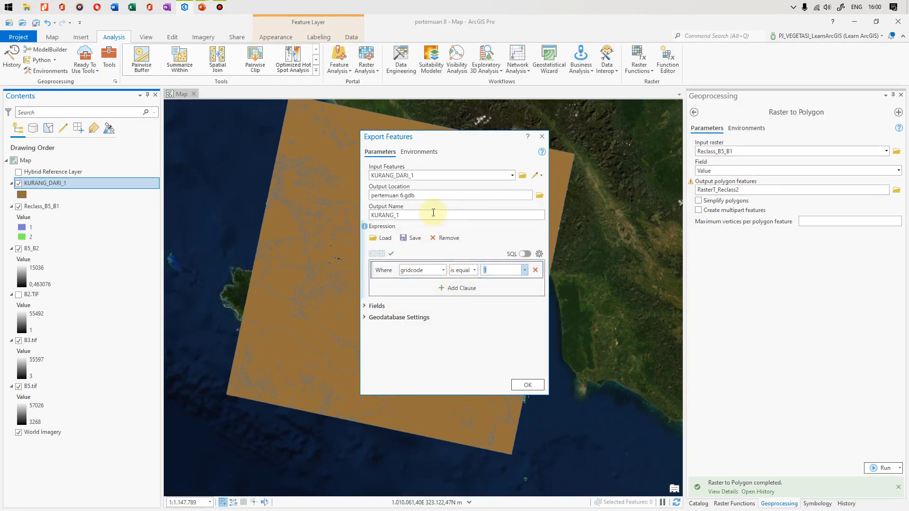
pyautogui.click(529, 386)
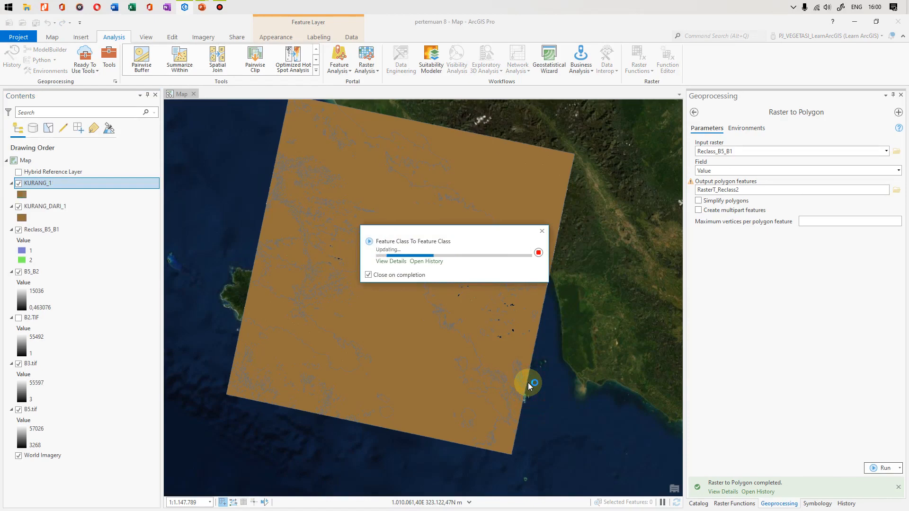
# Step: Hide the KURANG_DARI_1 layer and examine the extent of the KURANG_1 polygons
pyautogui.click(18, 207)
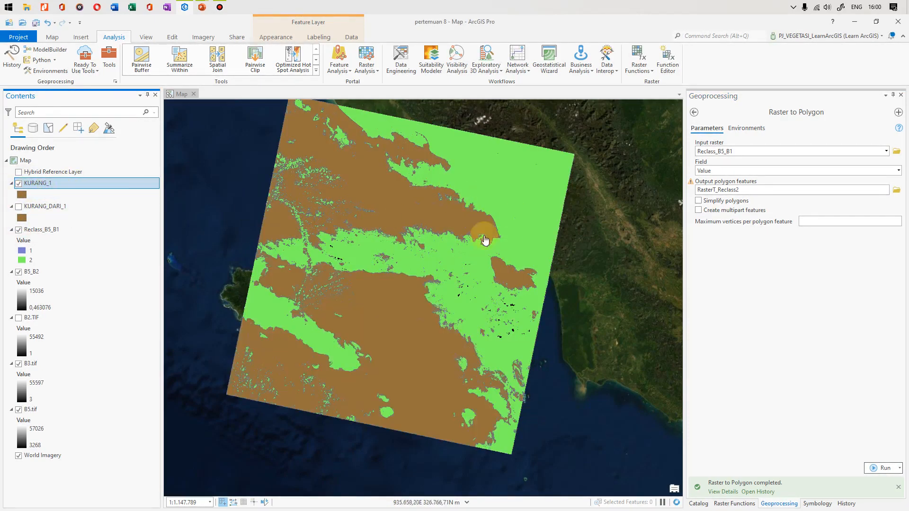
pyautogui.scroll(2, 472, 379)
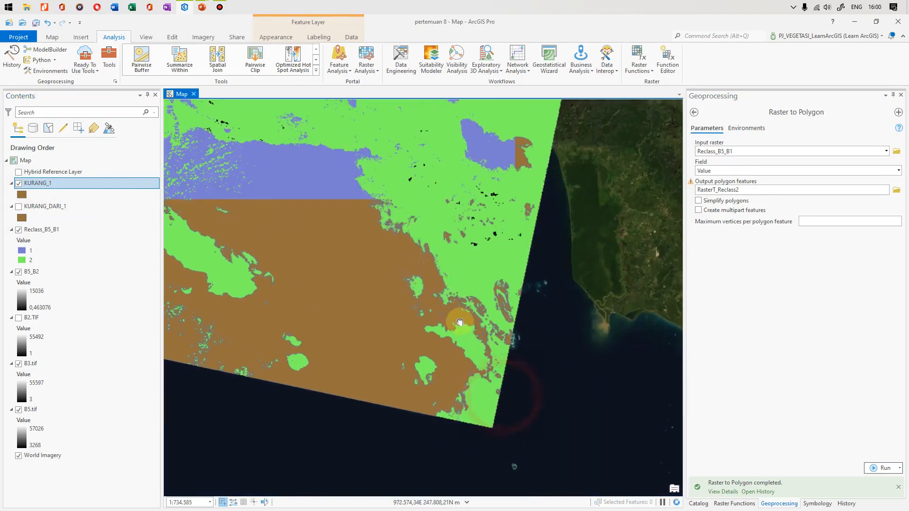
# Step: Remove the KURANG_DARI_1 layer from the map and collapse the legends of all the raster layers
pyautogui.rightClick(43, 206)
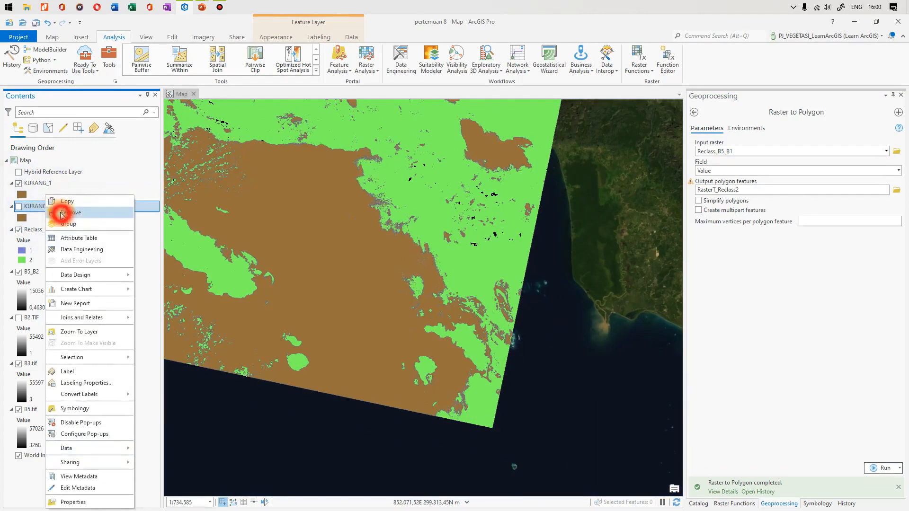
pyautogui.click(61, 214)
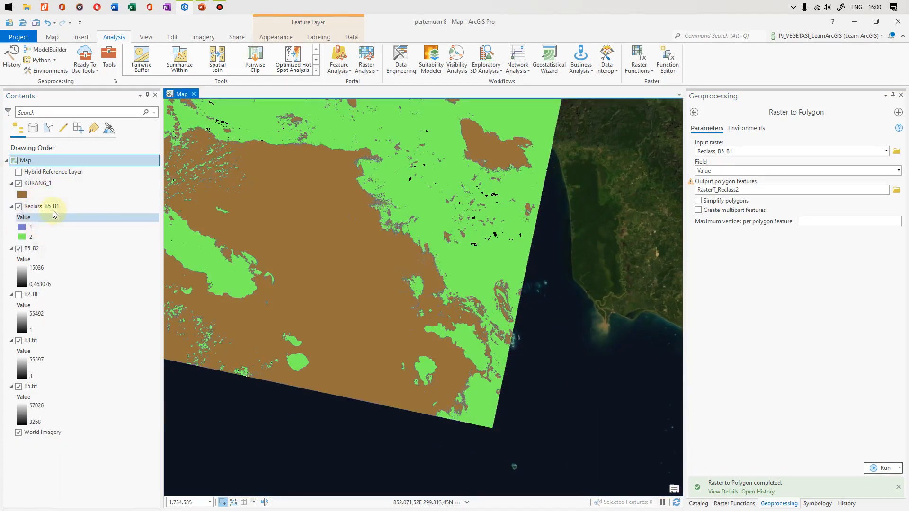
pyautogui.click(12, 206)
pyautogui.click(11, 218)
pyautogui.click(11, 229)
pyautogui.click(11, 241)
pyautogui.click(12, 252)
# Step: Hide the B3.tif, B5.tif, B5_B2 and Reclass_B5_B1 layers and view the KURANG_1 polygons over the imagery
pyautogui.click(18, 241)
pyautogui.click(18, 252)
pyautogui.click(18, 218)
pyautogui.click(19, 207)
pyautogui.moveTo(400, 286); pyautogui.dragTo(476, 313)
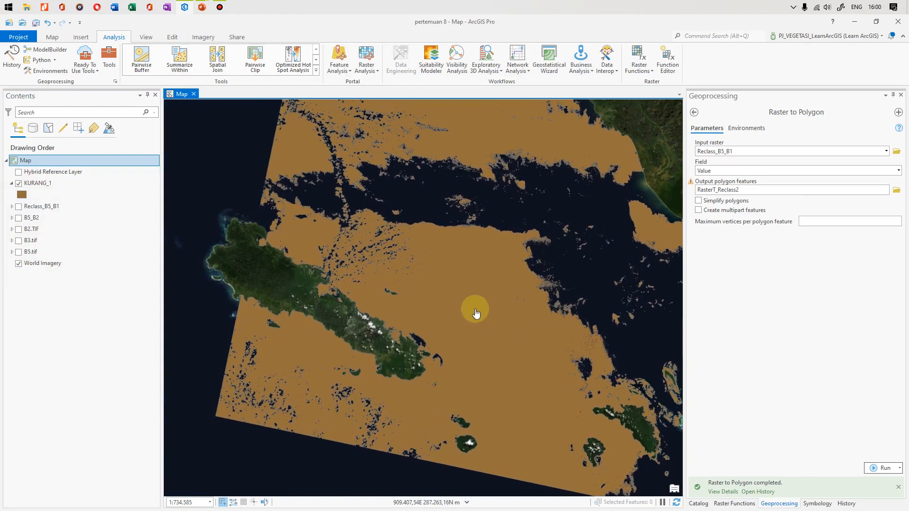
pyautogui.scroll(-2, 476, 313)
pyautogui.moveTo(534, 334); pyautogui.dragTo(442, 336)
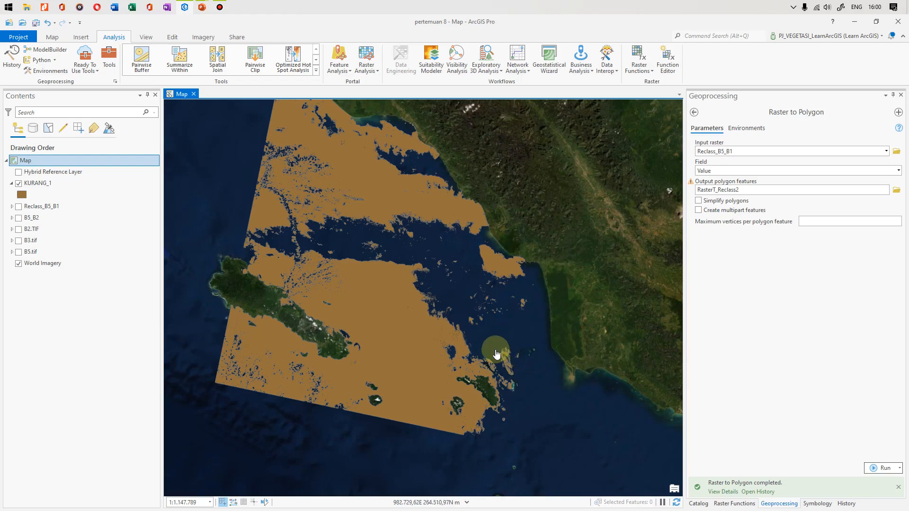
# Step: Switch to the pertemuan 7 slide show, read the second Langkah Praktikum step, and return to ArcGIS Pro
pyautogui.hotkey('alt', 'Tab')
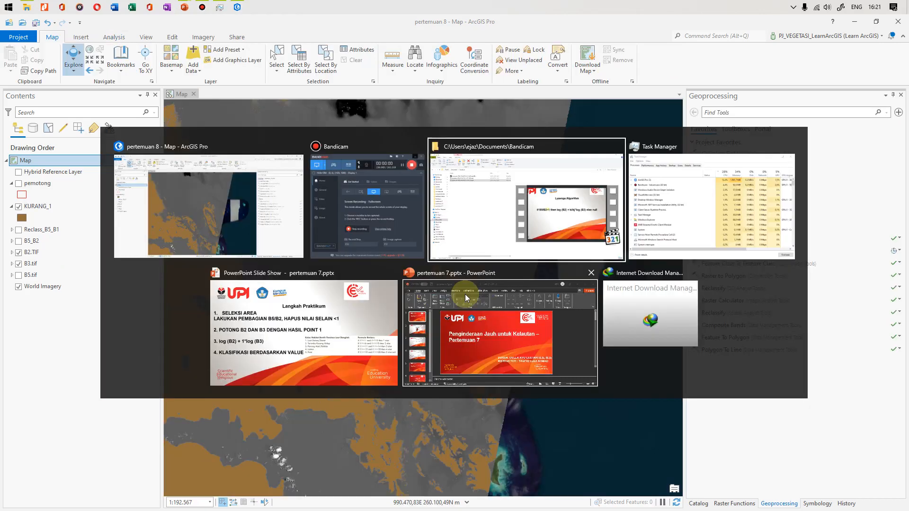
pyautogui.click(351, 332)
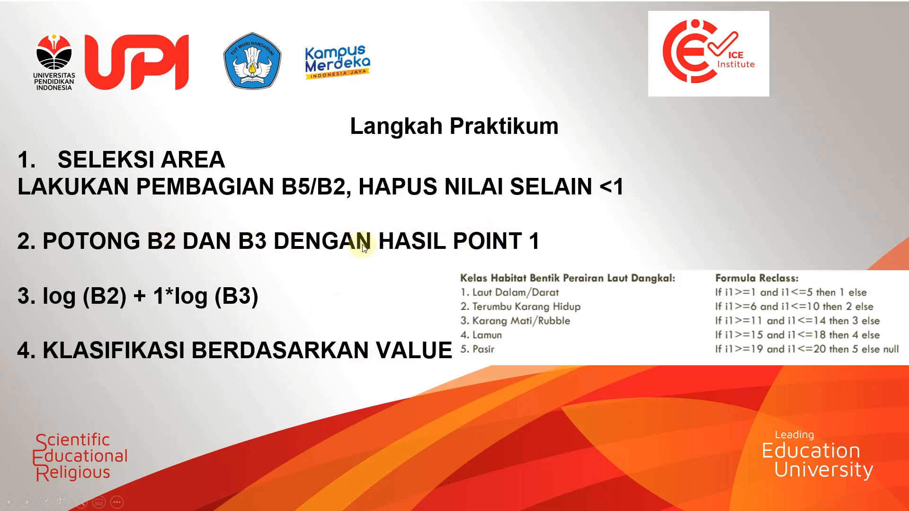
pyautogui.hotkey('alt', 'Tab')
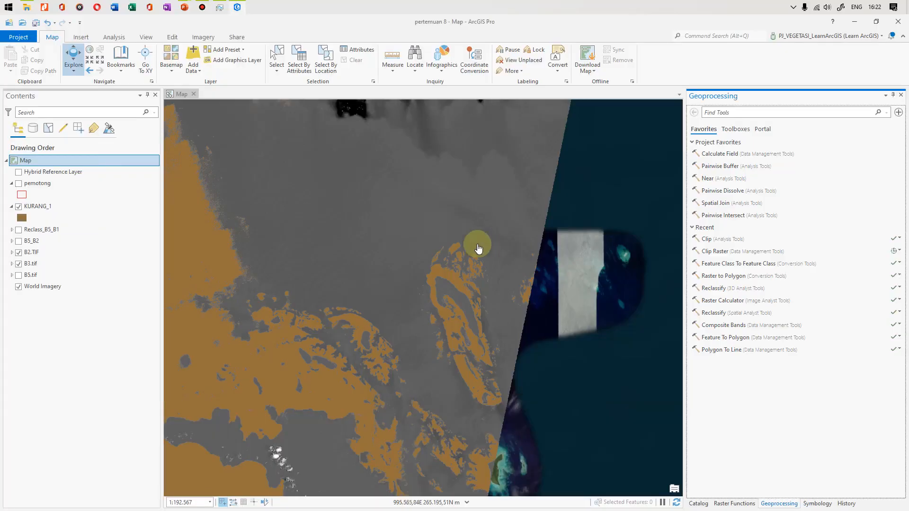
# Step: Set up Clip Raster for B2.TIF with KURANG_1 as the output extent, using the input features for clipping geometry
pyautogui.click(725, 251)
pyautogui.click(886, 152)
pyautogui.click(759, 184)
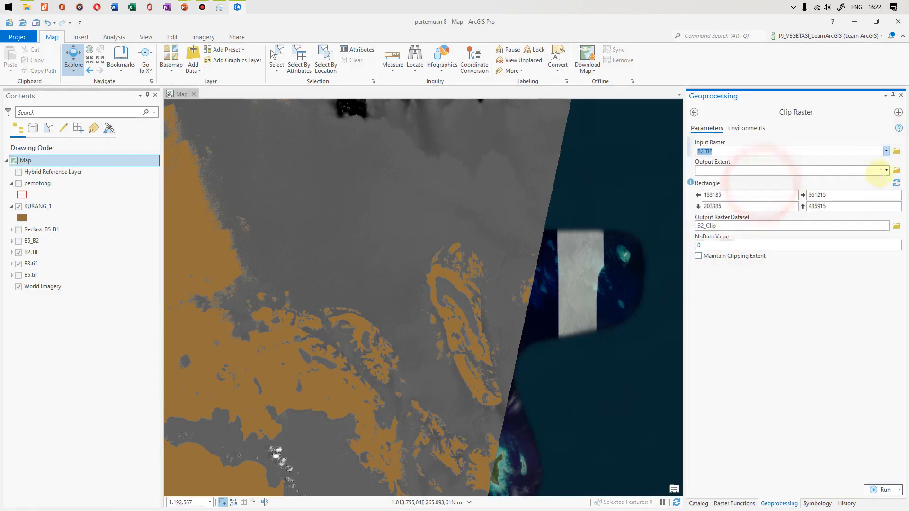
pyautogui.click(886, 170)
pyautogui.click(823, 195)
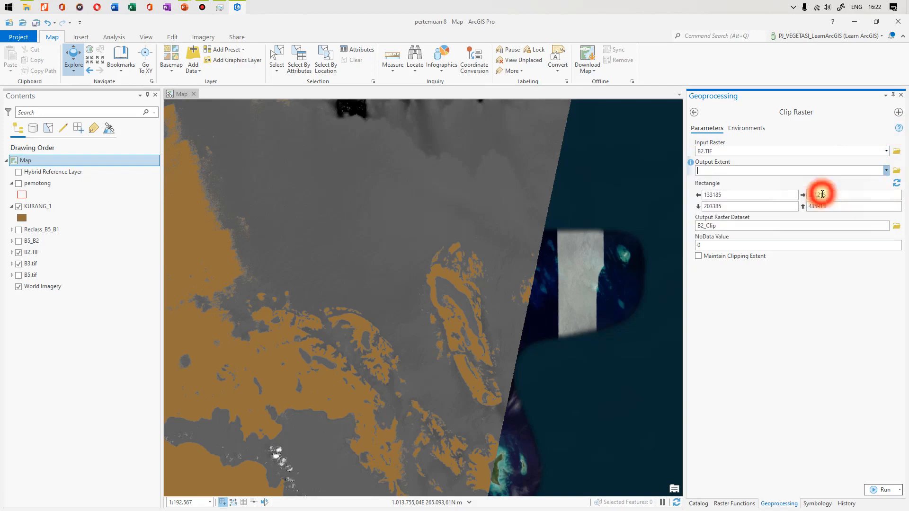
pyautogui.click(698, 217)
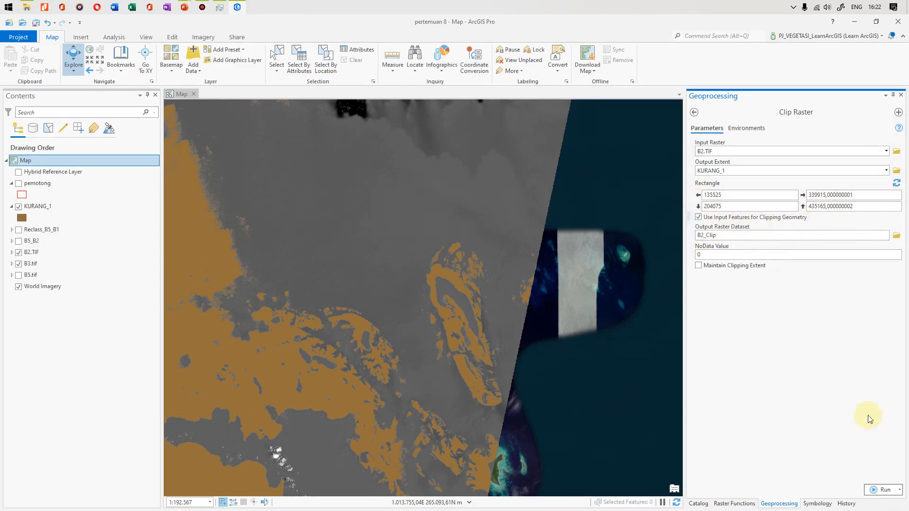
# Step: Examine how the KURANG_1 polygons cover the band rasters, especially around the elongated reef near the eastern edge
pyautogui.moveTo(312, 291); pyautogui.dragTo(412, 287)
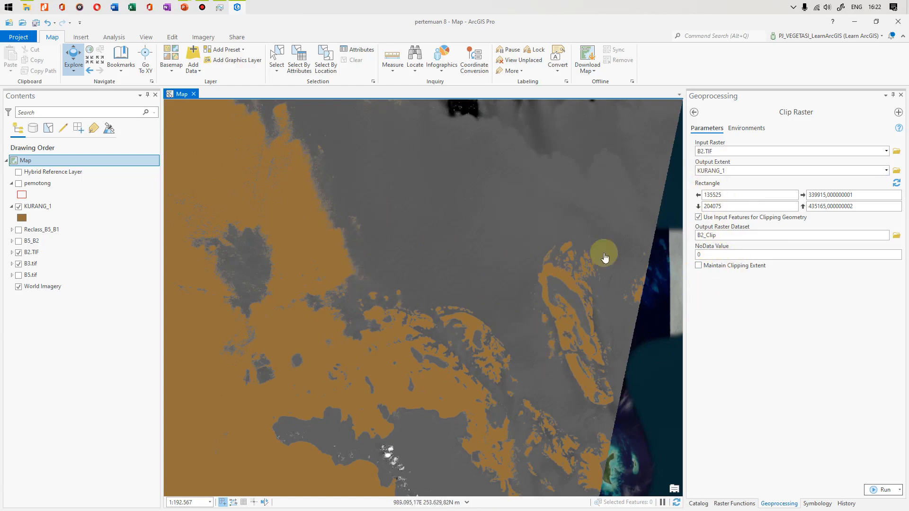
pyautogui.scroll(-5, 551, 313)
pyautogui.scroll(3, 442, 320)
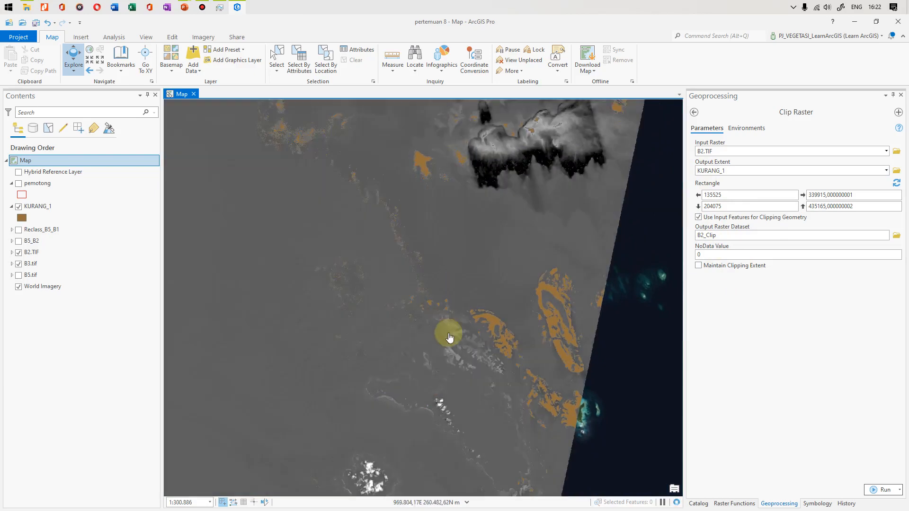
pyautogui.scroll(-2, 469, 297)
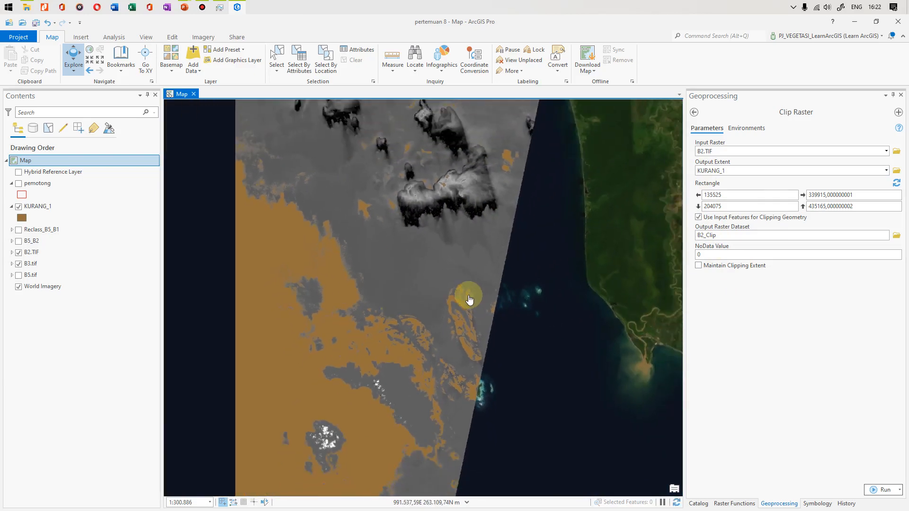
pyautogui.scroll(-2, 472, 344)
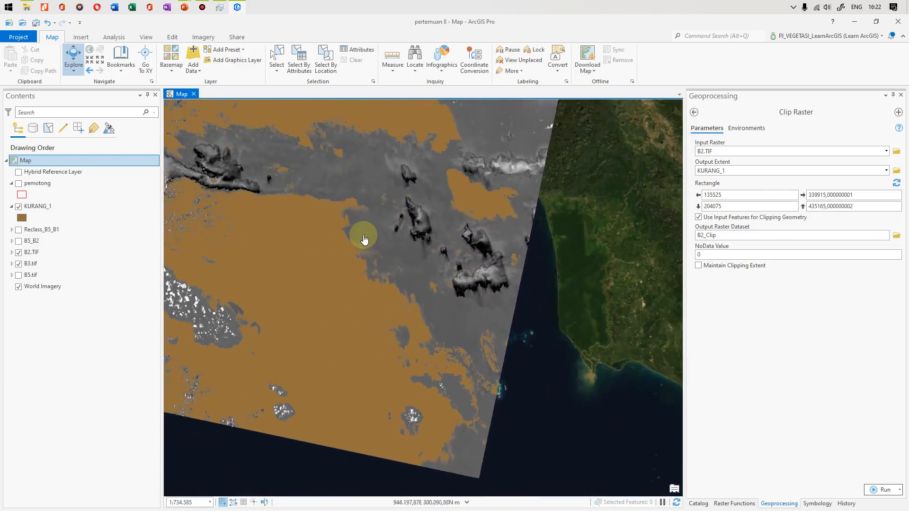
pyautogui.scroll(10, 369, 308)
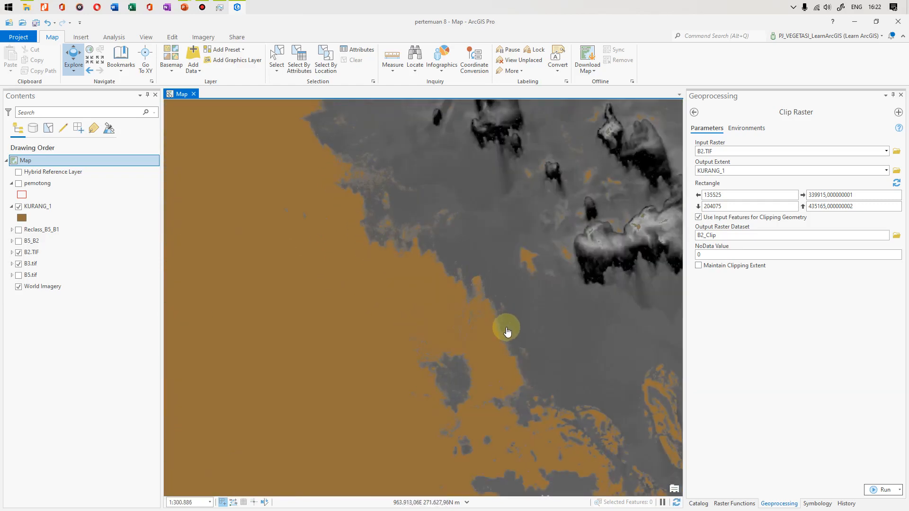
pyautogui.scroll(-8, 479, 308)
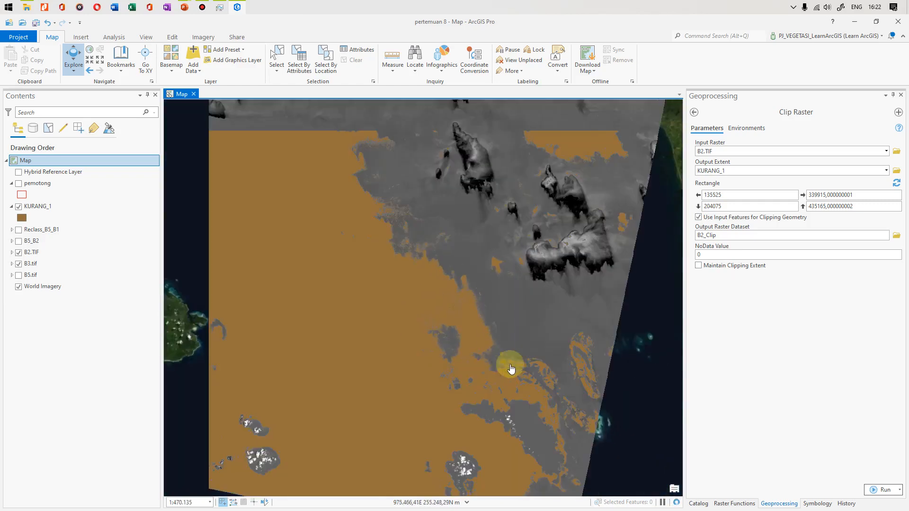
pyautogui.scroll(4, 495, 349)
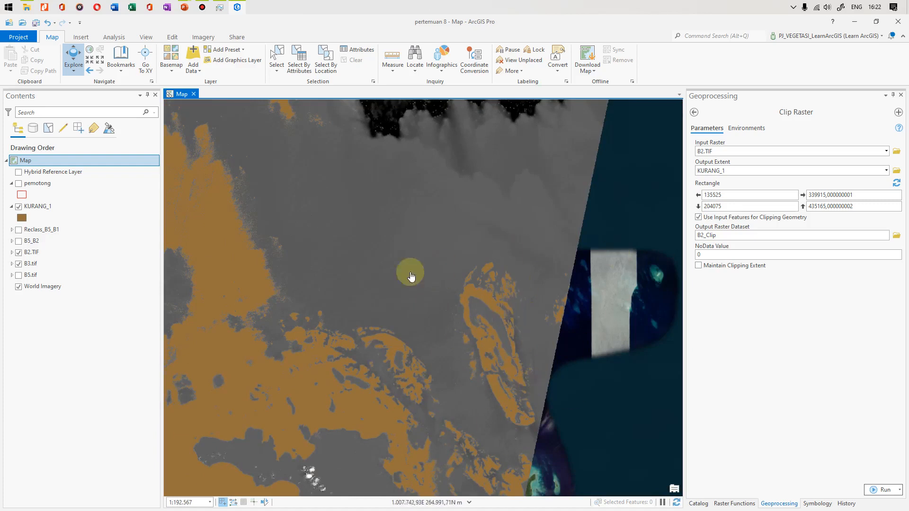
# Step: Show the pemotong outline around the elongated reef, and remove that layer from the map
pyautogui.click(28, 183)
pyautogui.click(18, 183)
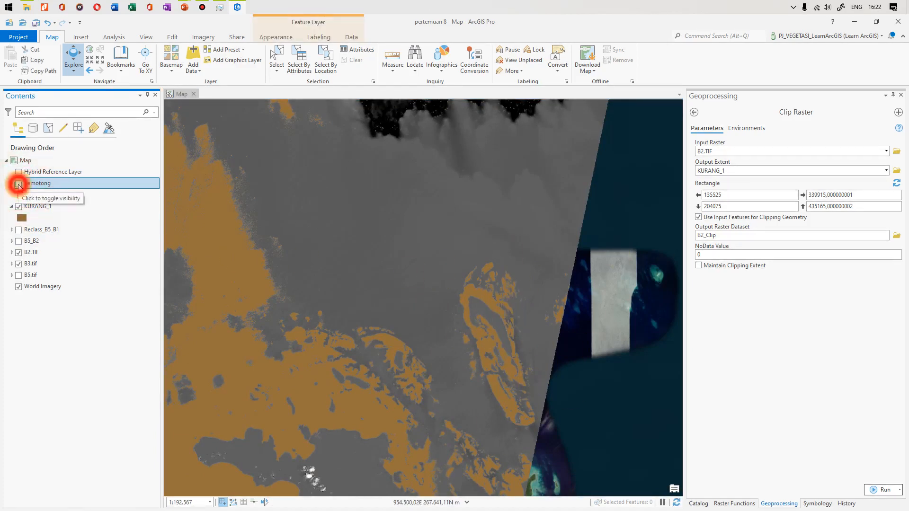
pyautogui.rightClick(57, 184)
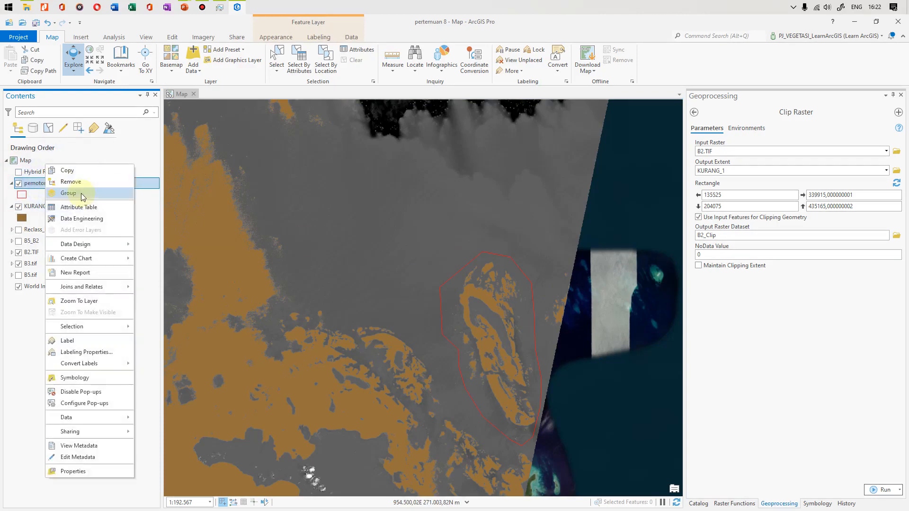
pyautogui.click(71, 182)
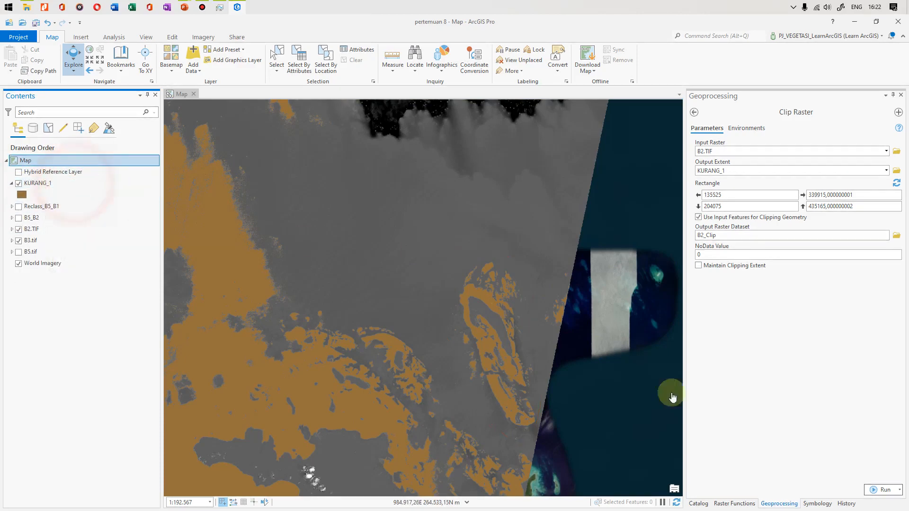
# Step: Expand the pertemuan 6 project folder in the Catalog to reach its geodatabase
pyautogui.click(693, 504)
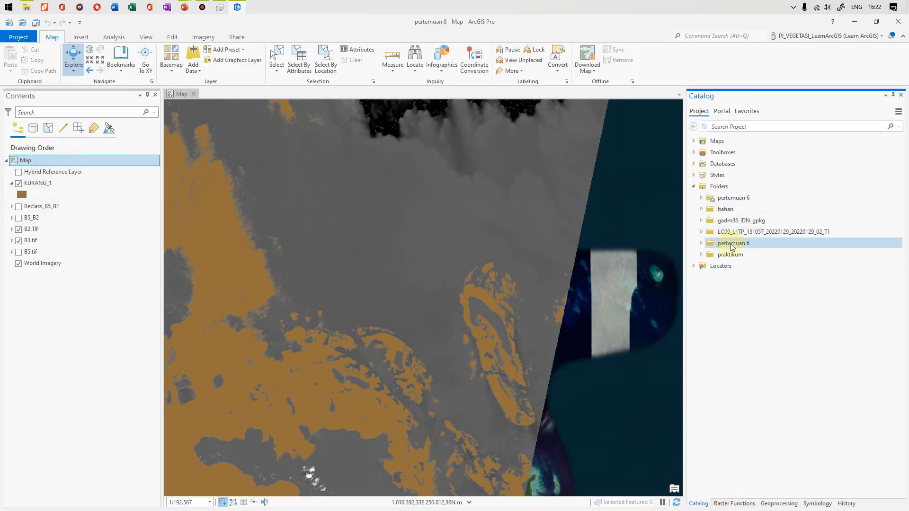
pyautogui.doubleClick(744, 195)
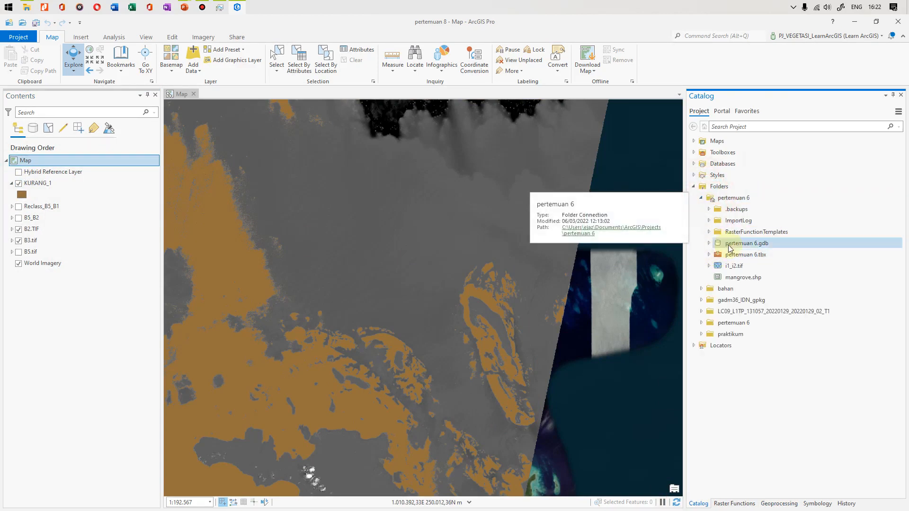
pyautogui.rightClick(729, 245)
pyautogui.moveTo(793, 292)
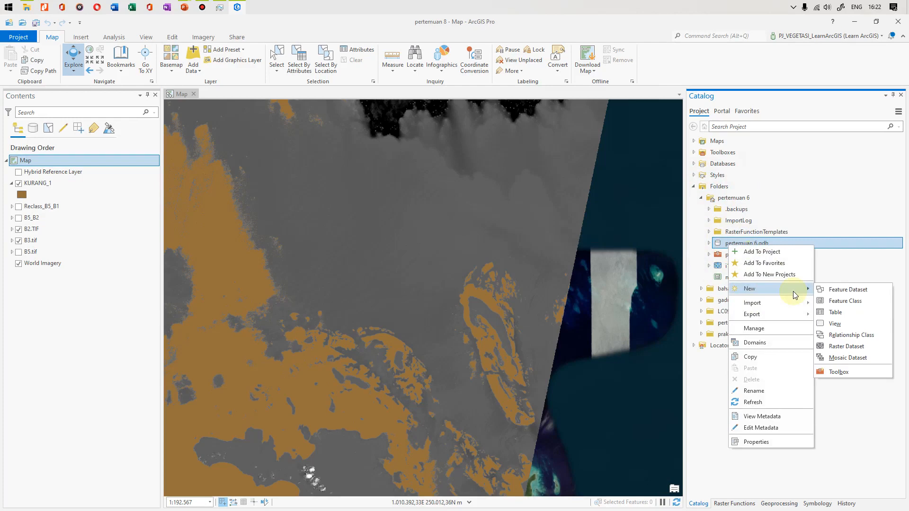
pyautogui.click(853, 289)
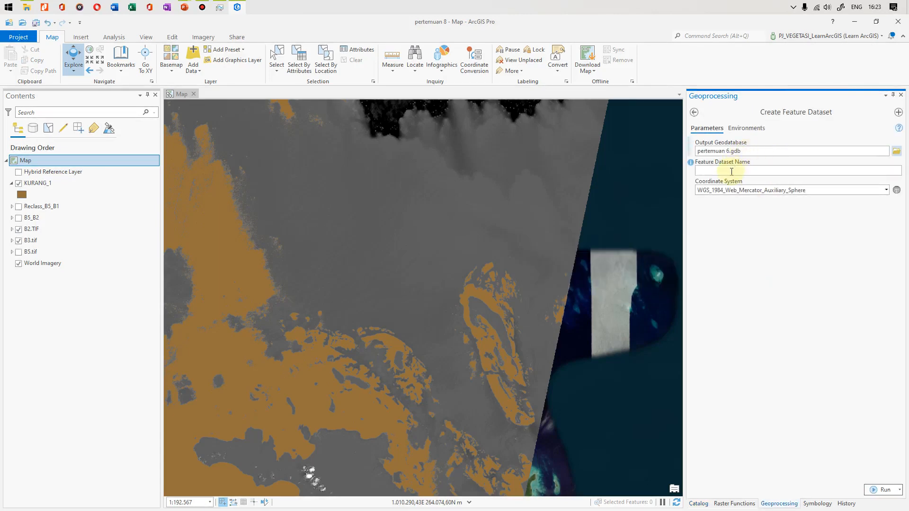
pyautogui.click(695, 110)
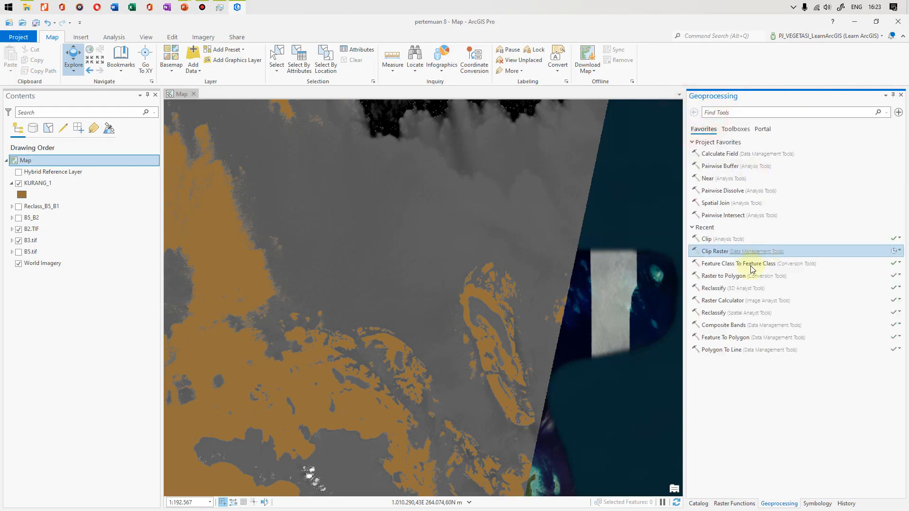
# Step: Create a polygon feature class named PEMOTONG_LYZENGA in pertemuan 6.gdb and add it to the current map
pyautogui.click(697, 505)
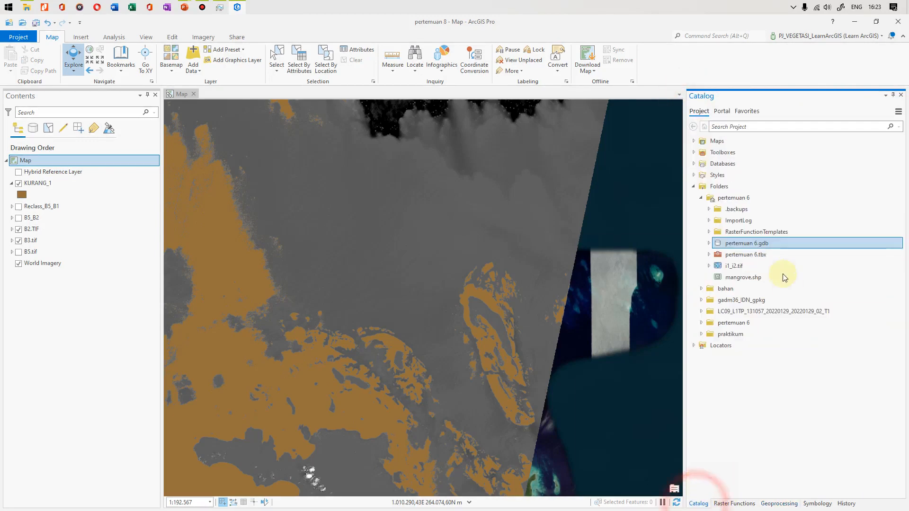
pyautogui.rightClick(770, 243)
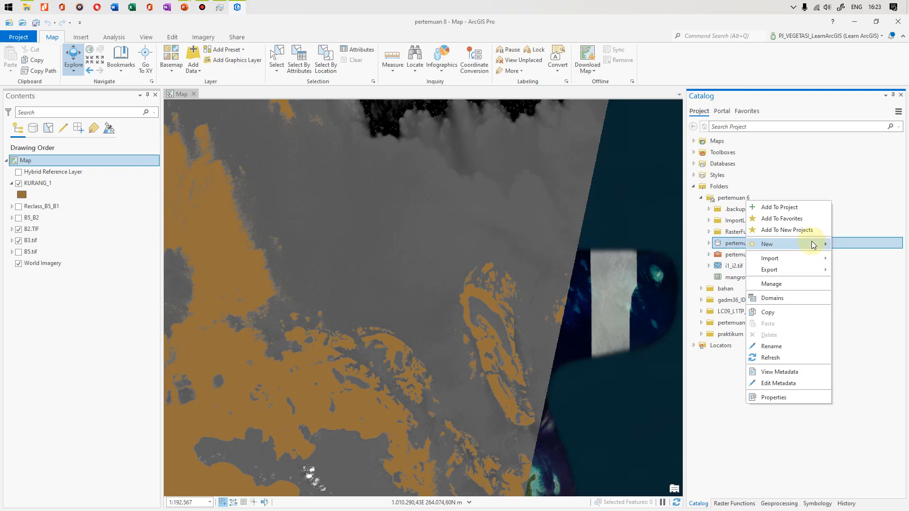
pyautogui.moveTo(811, 242)
pyautogui.click(696, 257)
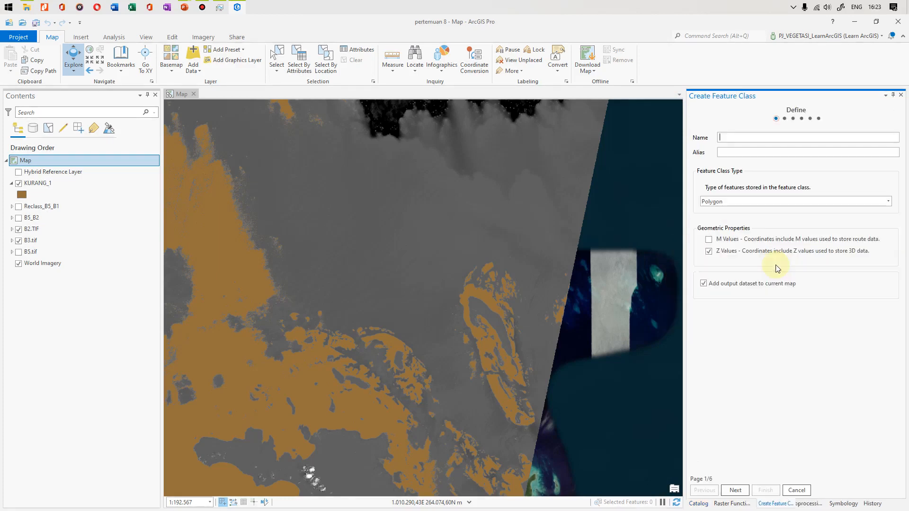
pyautogui.write('PEMOTONG_LYZENGA')
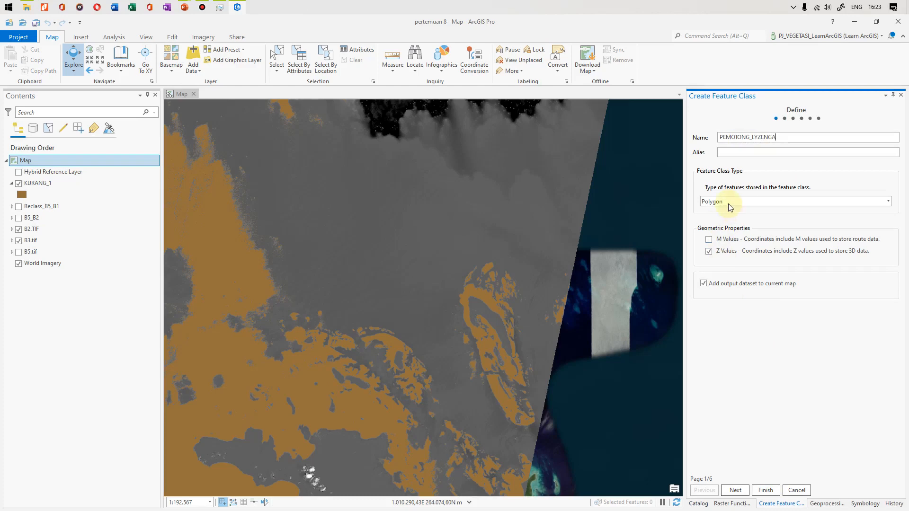
pyautogui.click(766, 492)
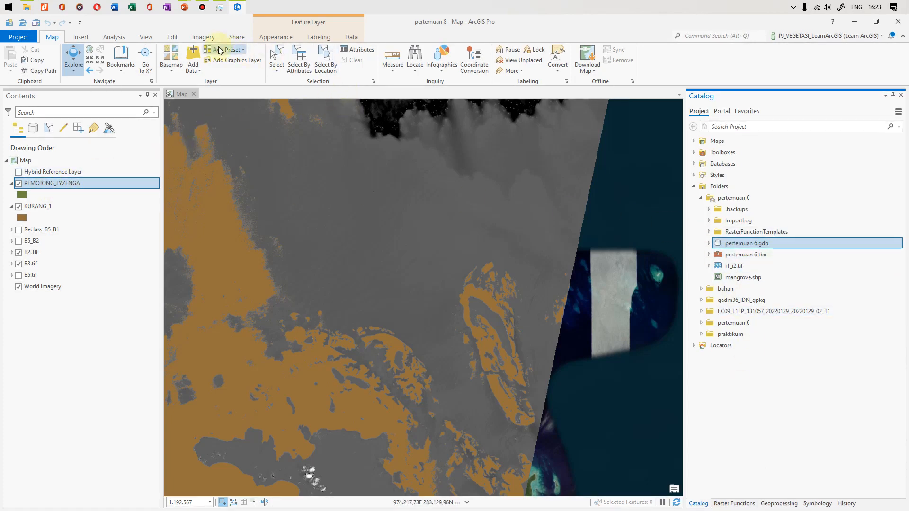
# Step: Using the PEMOTONG_LYZENGA polygon template, start an outline around the elongated reef with its northern edge and the upper part of its eastern edge
pyautogui.click(173, 40)
pyautogui.click(213, 56)
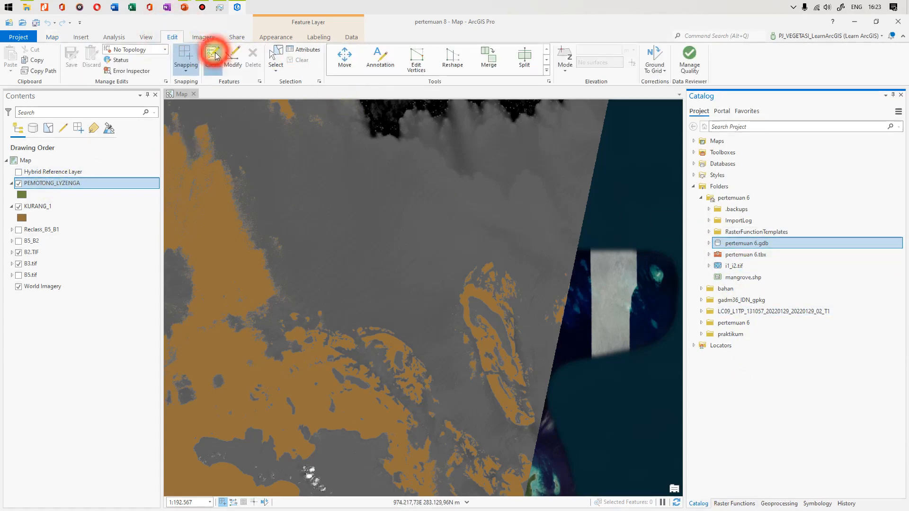
pyautogui.click(736, 175)
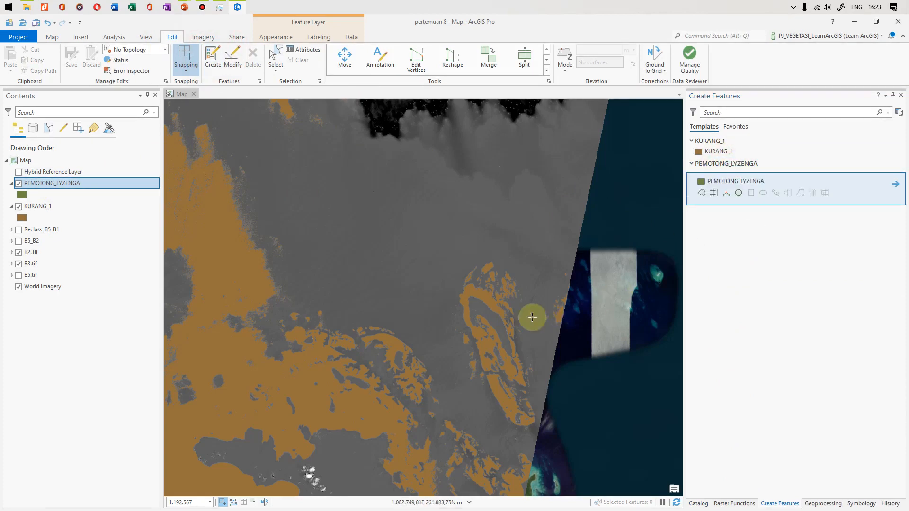
pyautogui.scroll(2, 445, 236)
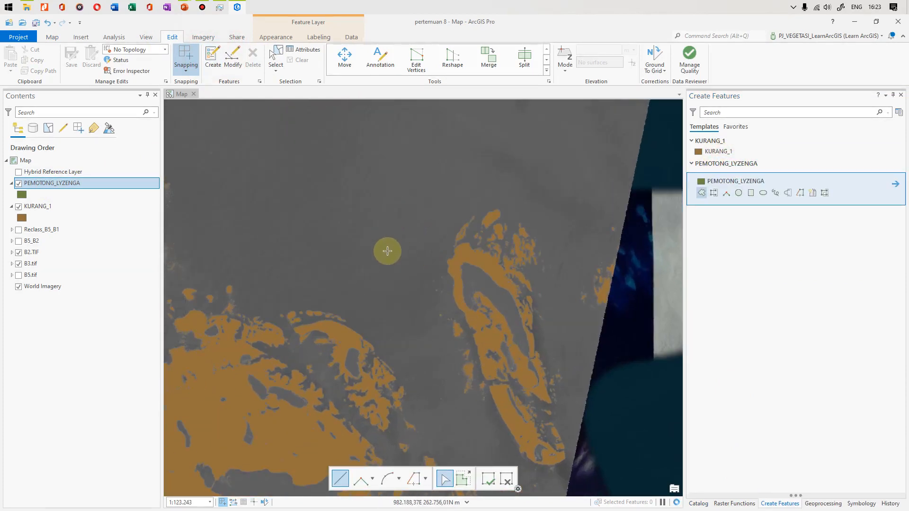
pyautogui.scroll(-2, 385, 250)
pyautogui.click(751, 193)
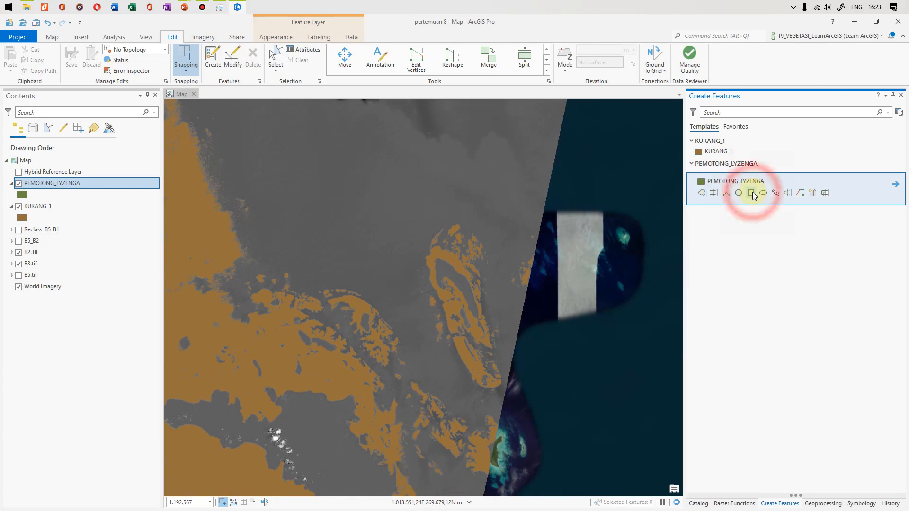
pyautogui.click(702, 193)
pyautogui.click(406, 211)
pyautogui.click(500, 211)
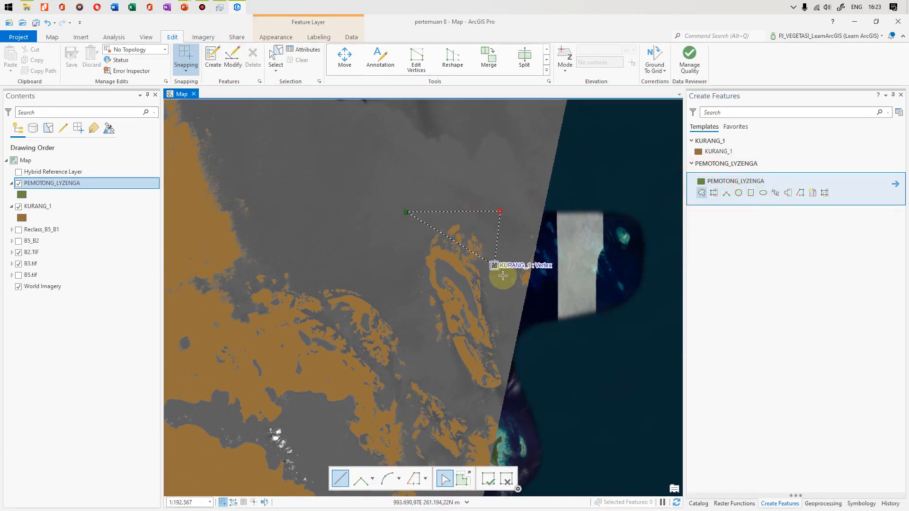
pyautogui.click(505, 332)
# Step: Continue the outline around the reef's southern tip and up its western side, and finish the polygon
pyautogui.scroll(5, 504, 355)
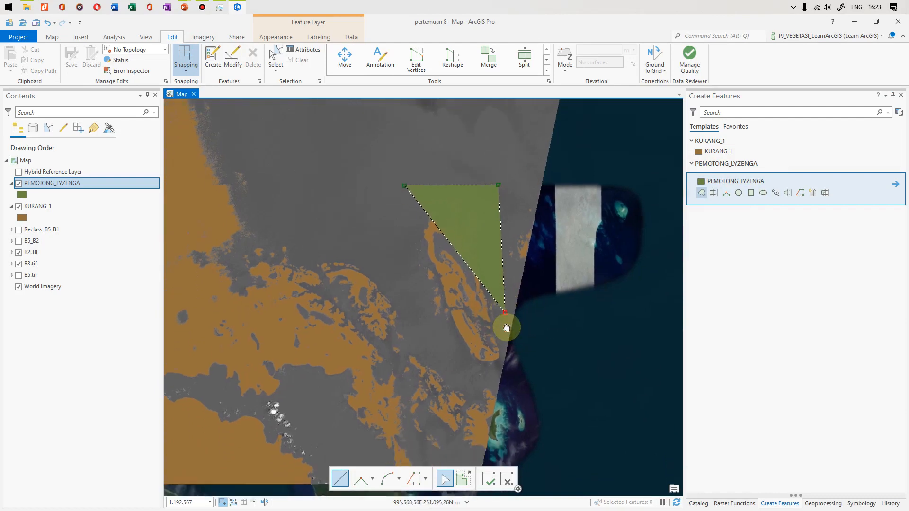
pyautogui.click(501, 373)
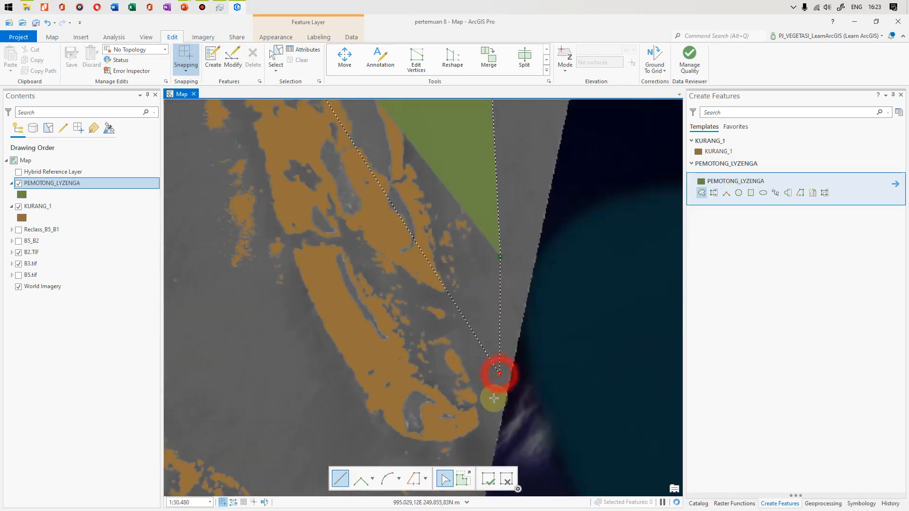
pyautogui.click(488, 441)
pyautogui.click(505, 351)
pyautogui.click(457, 357)
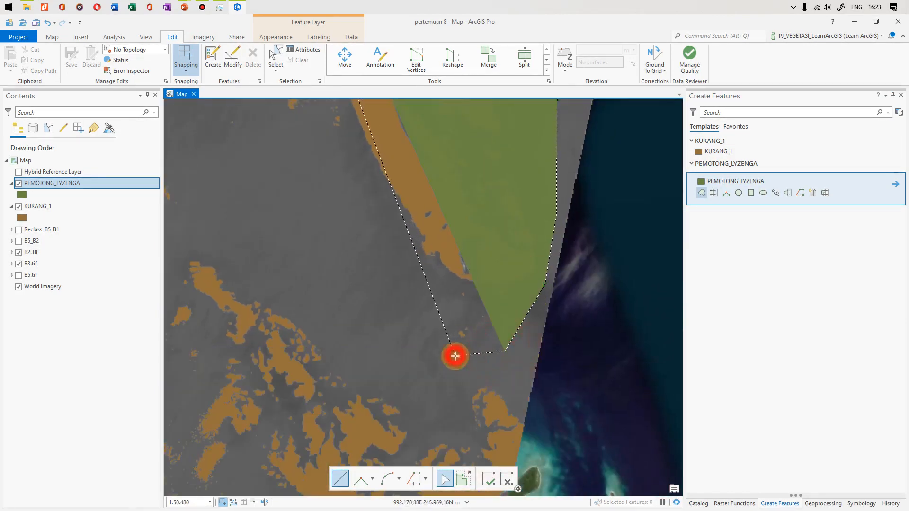
pyautogui.click(401, 268)
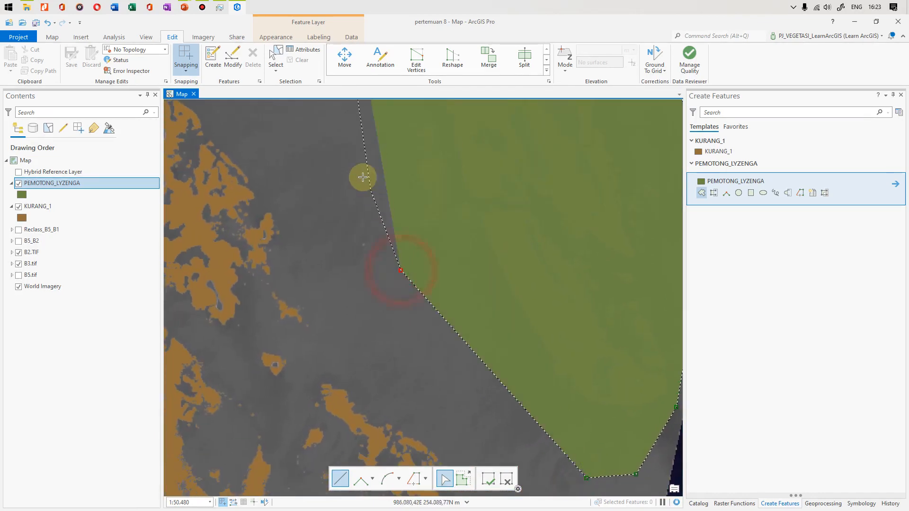
pyautogui.click(410, 258)
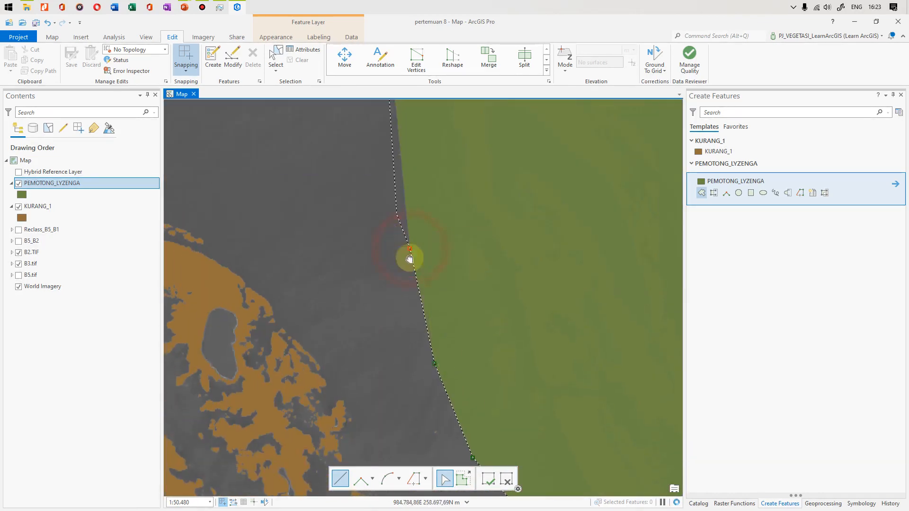
pyautogui.click(414, 294)
pyautogui.doubleClick(404, 209)
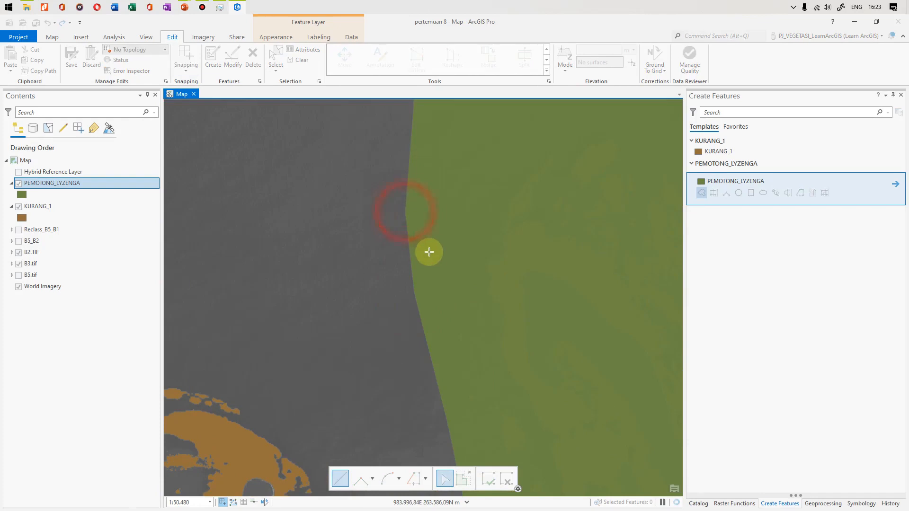
# Step: Save all edits to the new PEMOTONG_LYZENGA polygon around the reef
pyautogui.scroll(-5, 429, 253)
pyautogui.scroll(2, 446, 291)
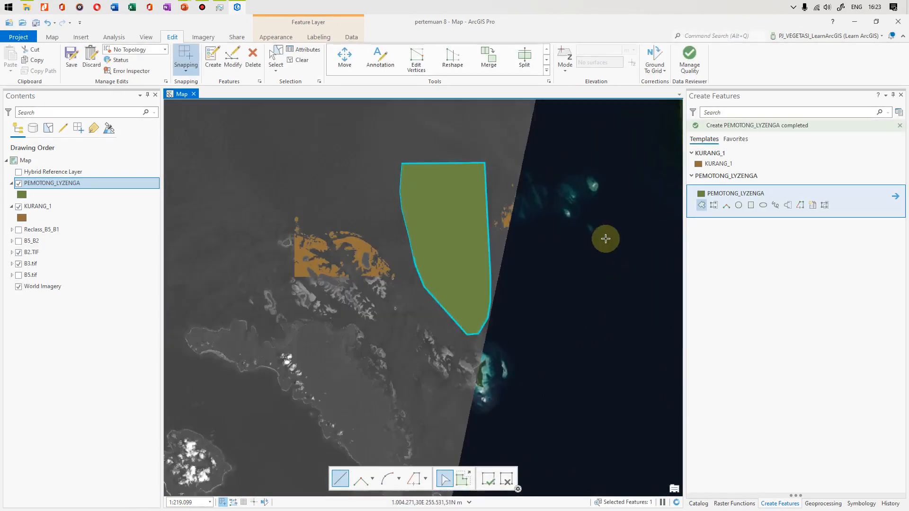
pyautogui.click(72, 56)
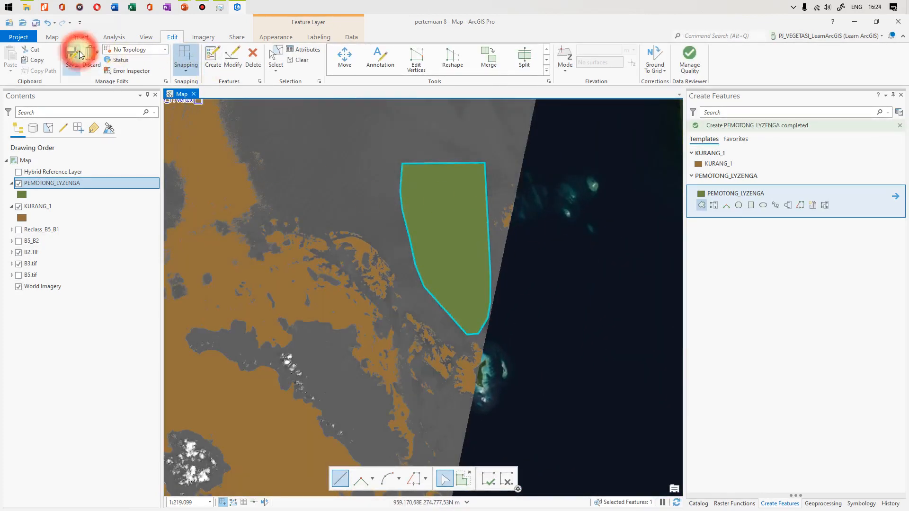
pyautogui.click(454, 286)
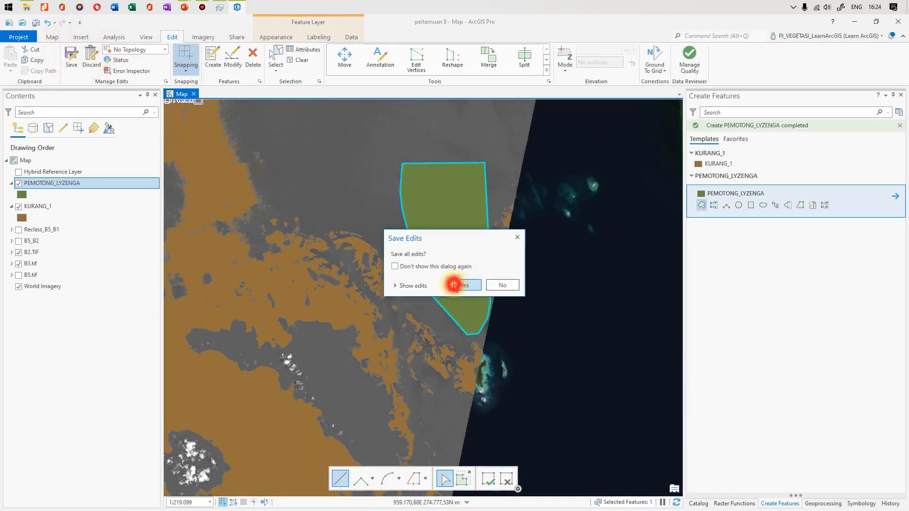
# Step: Search the geoprocessing tools for CLIP and open the Clip Layer tool
pyautogui.click(698, 503)
pyautogui.click(780, 504)
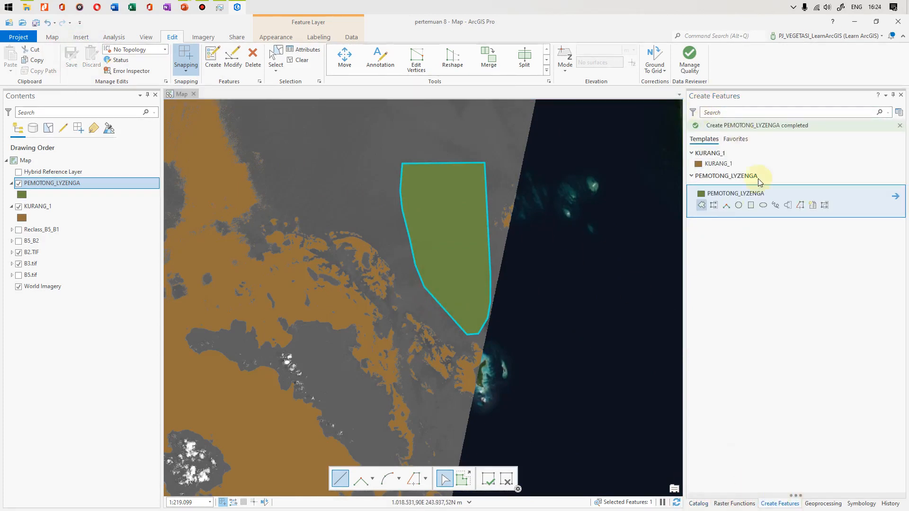
pyautogui.click(735, 503)
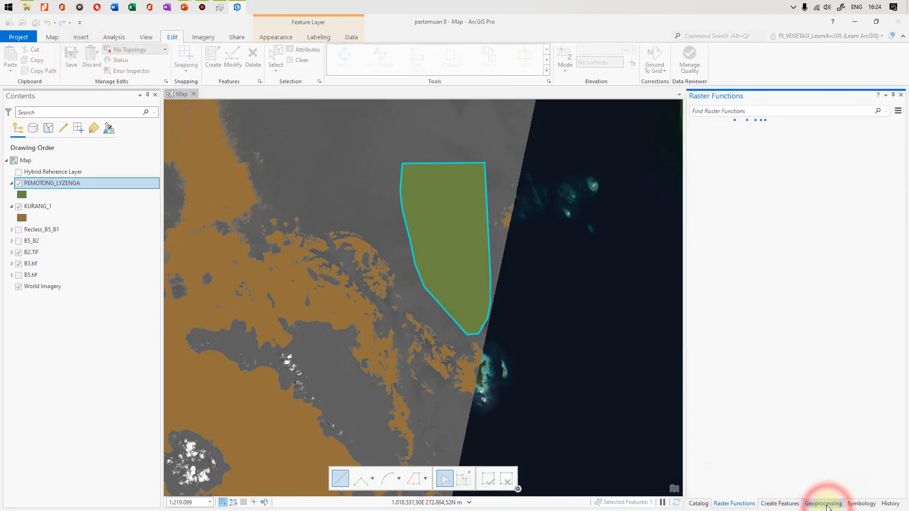
pyautogui.click(824, 504)
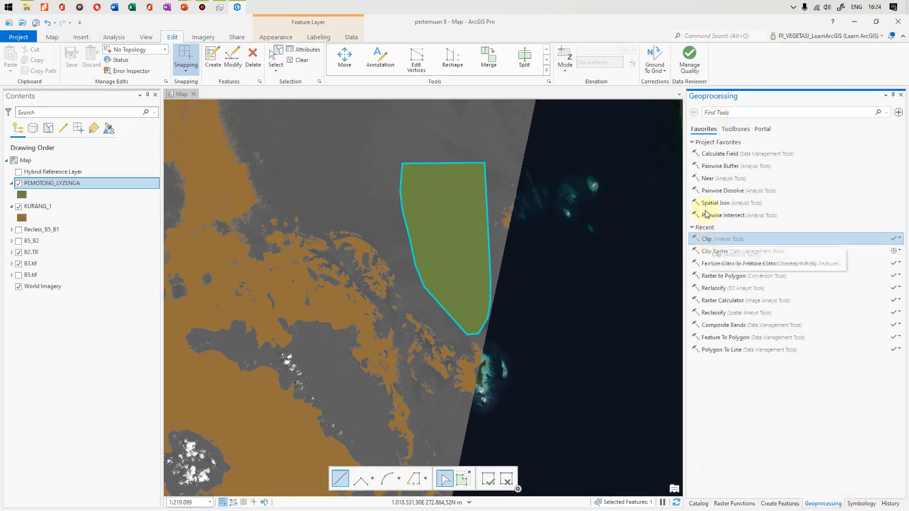
pyautogui.click(727, 113)
pyautogui.write('CLIP')
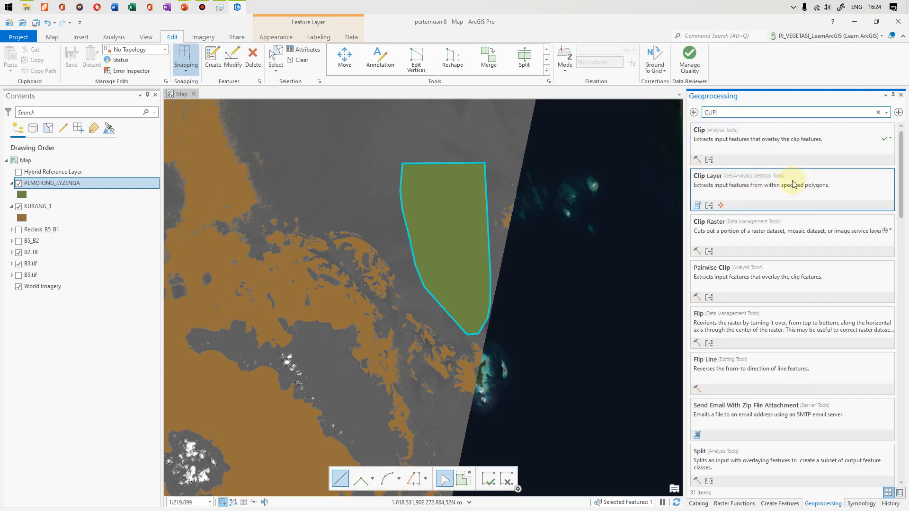
pyautogui.click(760, 183)
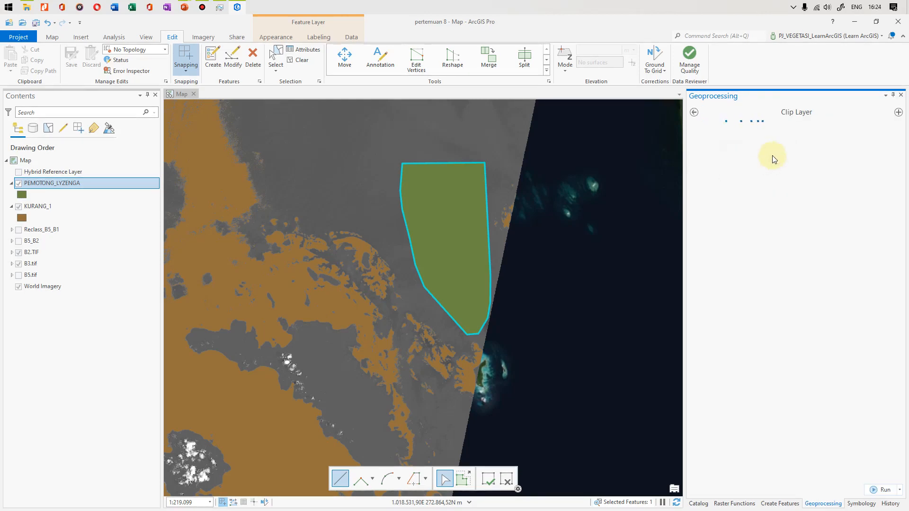
# Step: Run Clip Layer on KURANG_1 with PEMOTONG_LYZENGA as the clip layer and KURANG_1_Clip as the output feature class
pyautogui.click(887, 152)
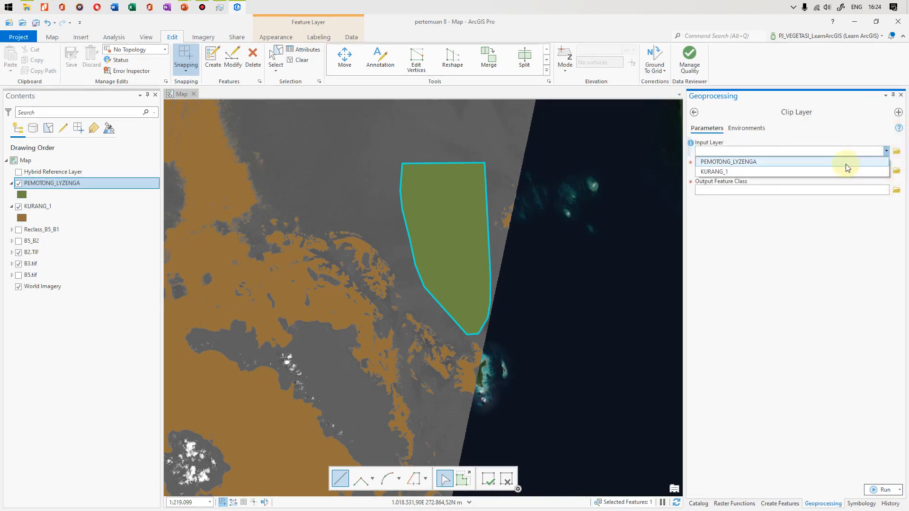
pyautogui.click(720, 171)
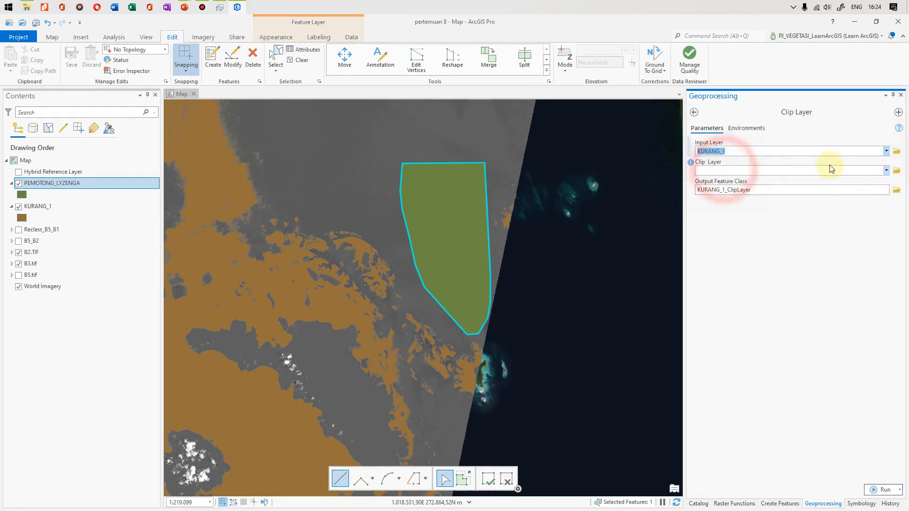
pyautogui.click(885, 172)
pyautogui.click(796, 181)
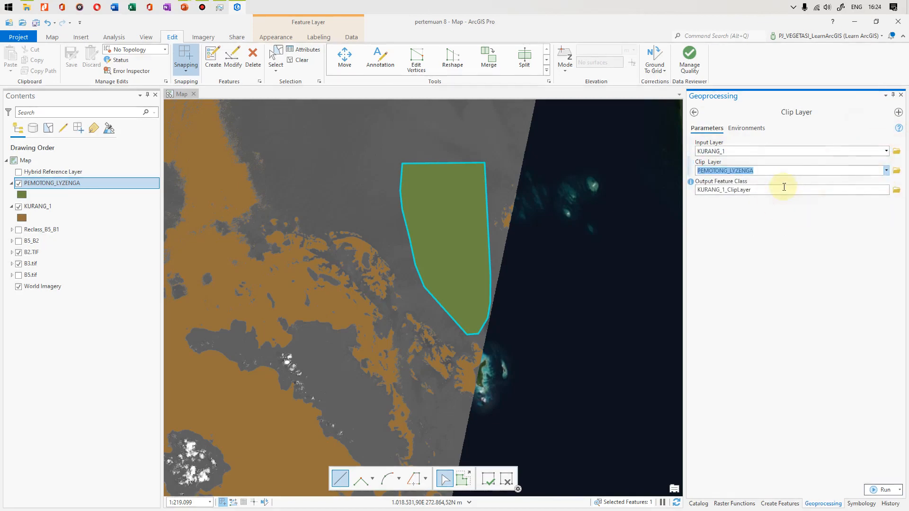
pyautogui.click(785, 196)
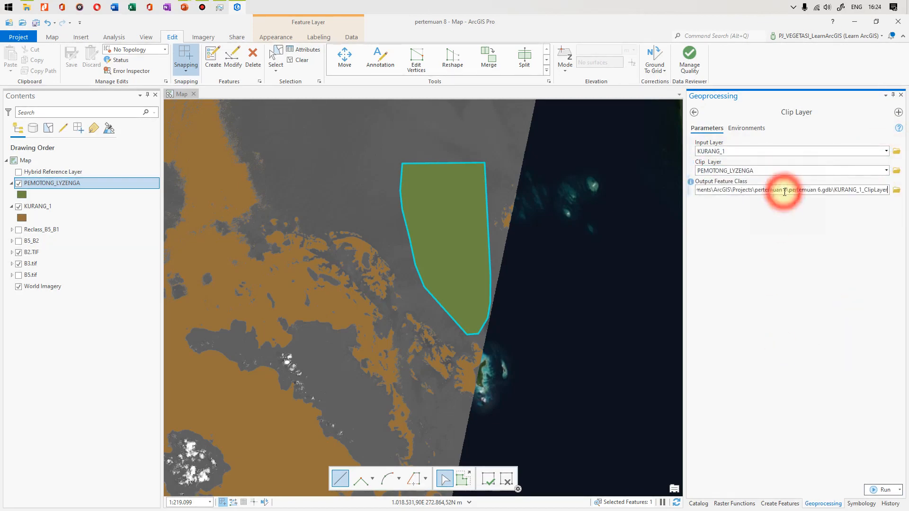
pyautogui.press('BackSpace')
pyautogui.press('BackSpace')
pyautogui.press('BackSpace')
pyautogui.press('BackSpace')
pyautogui.press('BackSpace')
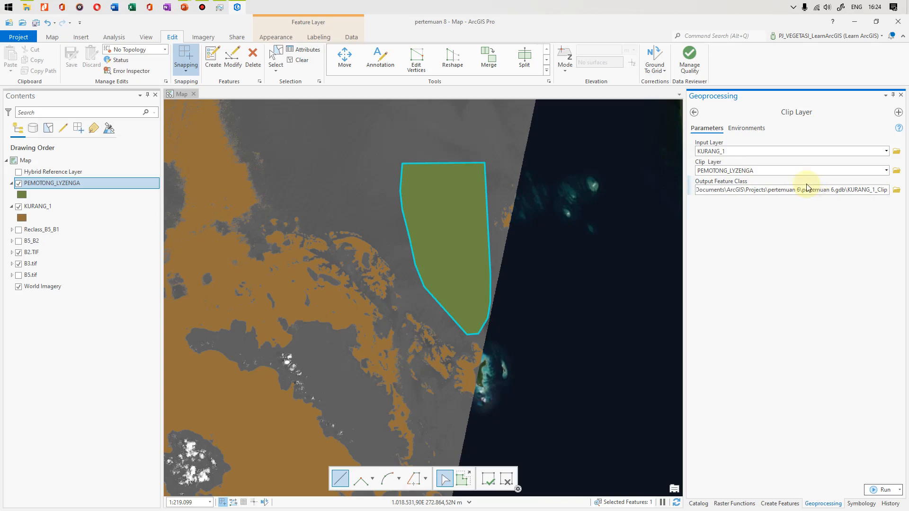
pyautogui.click(883, 490)
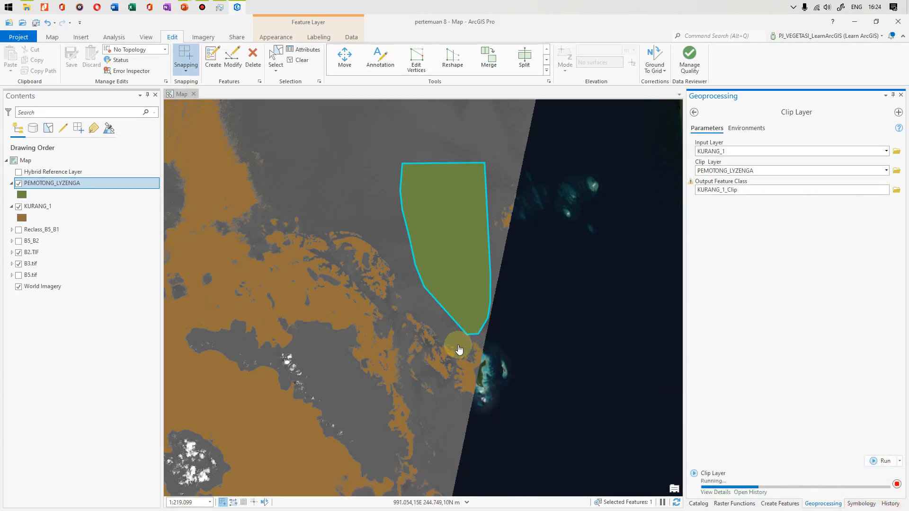
# Step: Hide the PEMOTONG_LYZENGA layer and cancel the Windows firewall alert for the OpenJDK Platform binary
pyautogui.click(18, 184)
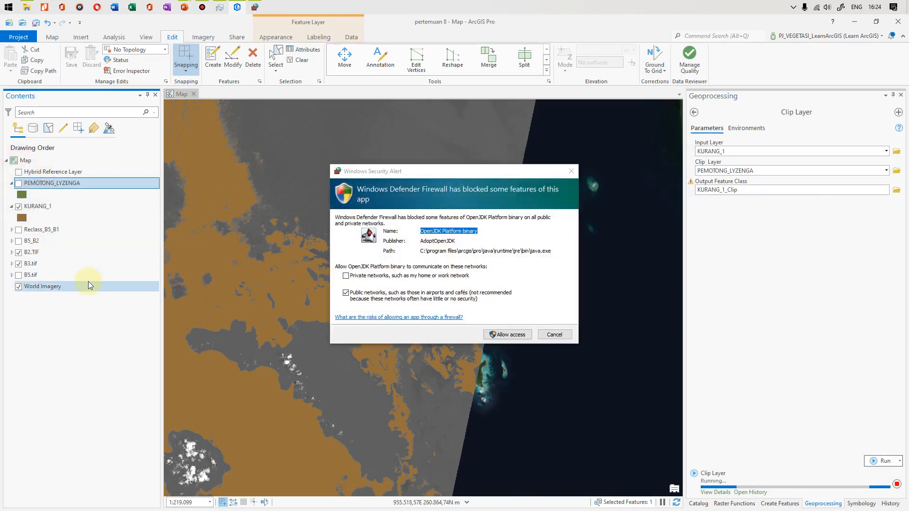
pyautogui.click(563, 336)
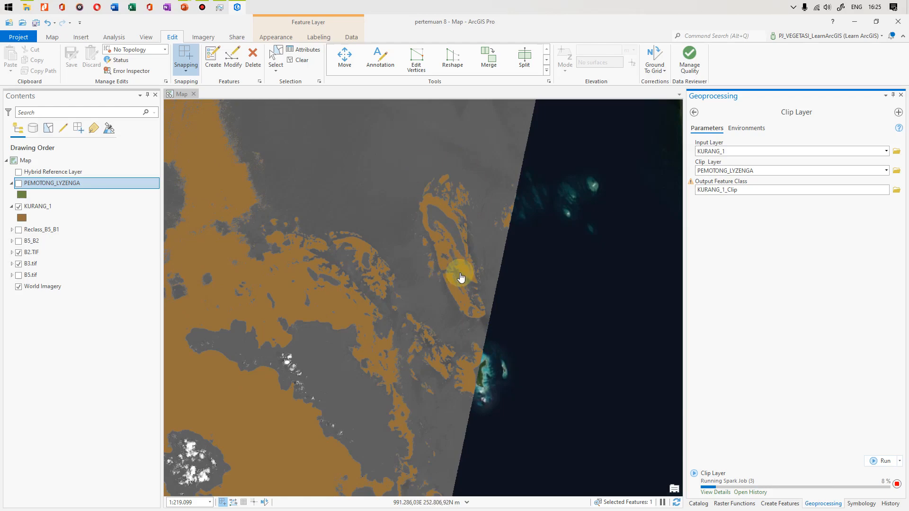
# Step: Hide the original KURANG_1 layer to view only the clipped polygons around the elongated reef
pyautogui.scroll(5, 461, 277)
pyautogui.scroll(5, 384, 277)
pyautogui.scroll(-6, 421, 284)
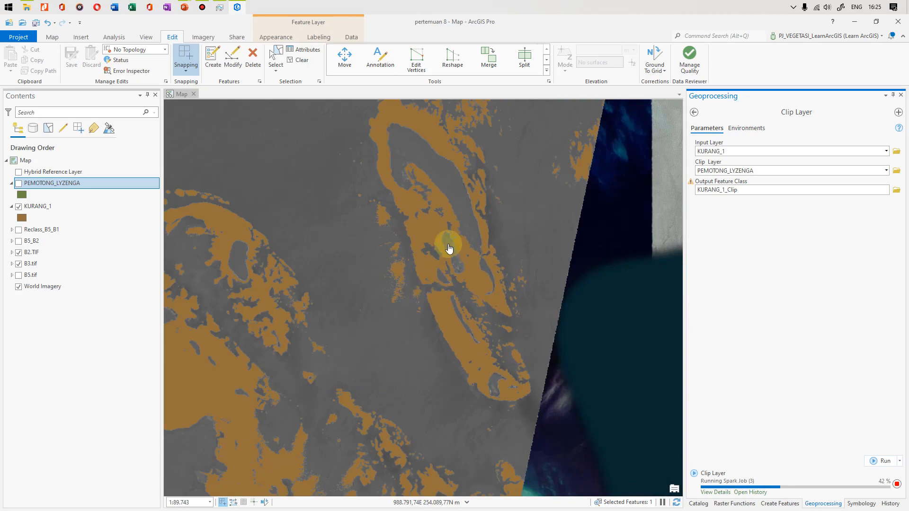
pyautogui.scroll(-4, 453, 280)
pyautogui.scroll(2, 462, 303)
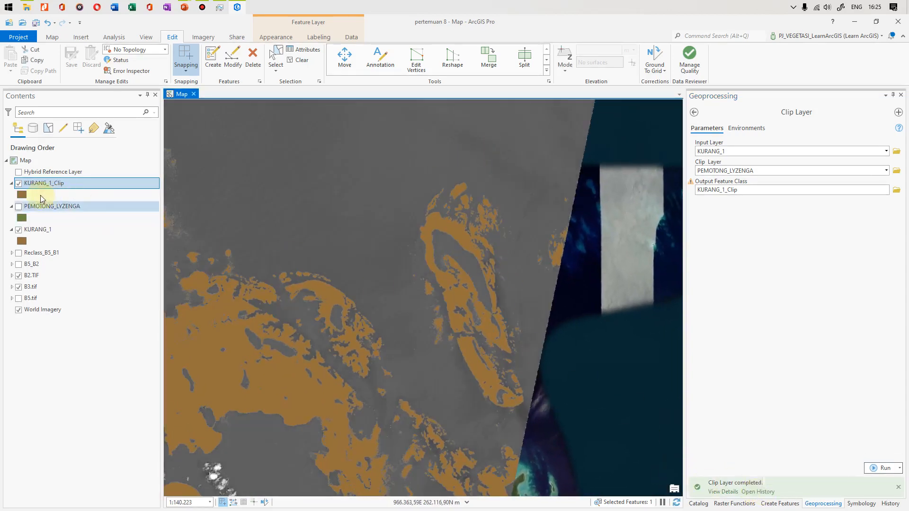
pyautogui.click(19, 229)
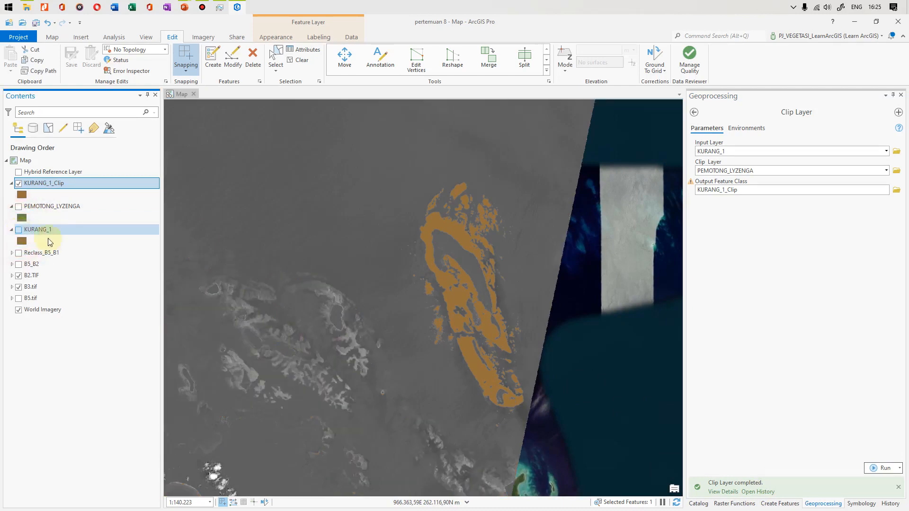
pyautogui.moveTo(476, 351); pyautogui.dragTo(467, 356)
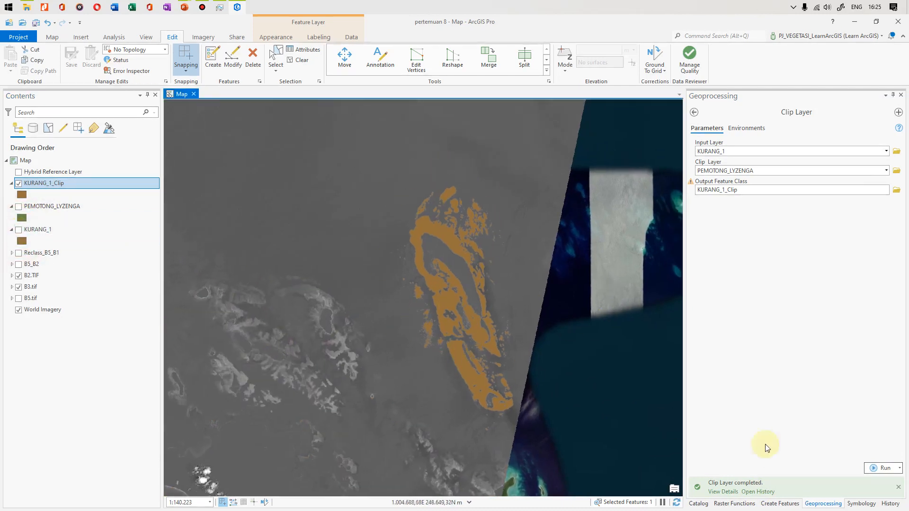
# Step: Run Clip Raster on B2.TIF with KURANG_1_Clip as the output extent, using input features for clipping geometry and B2_Clip1 as the output
pyautogui.click(695, 112)
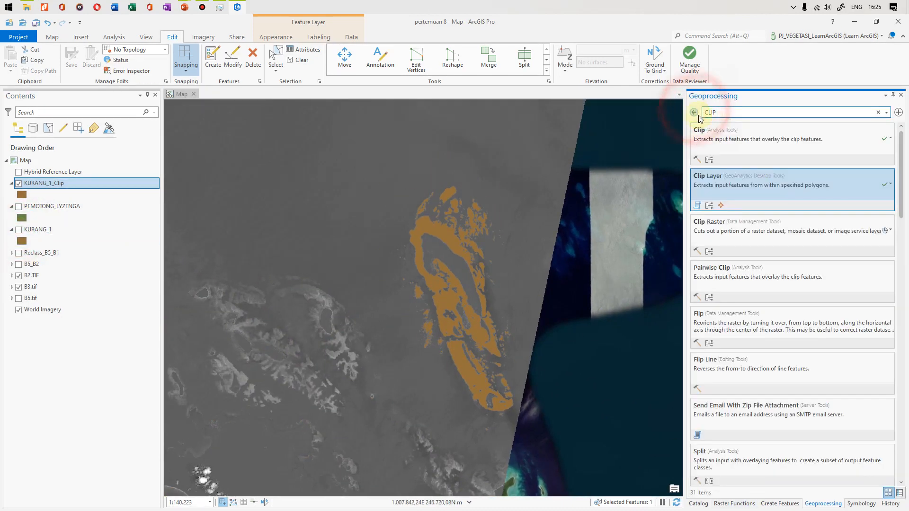
pyautogui.click(718, 229)
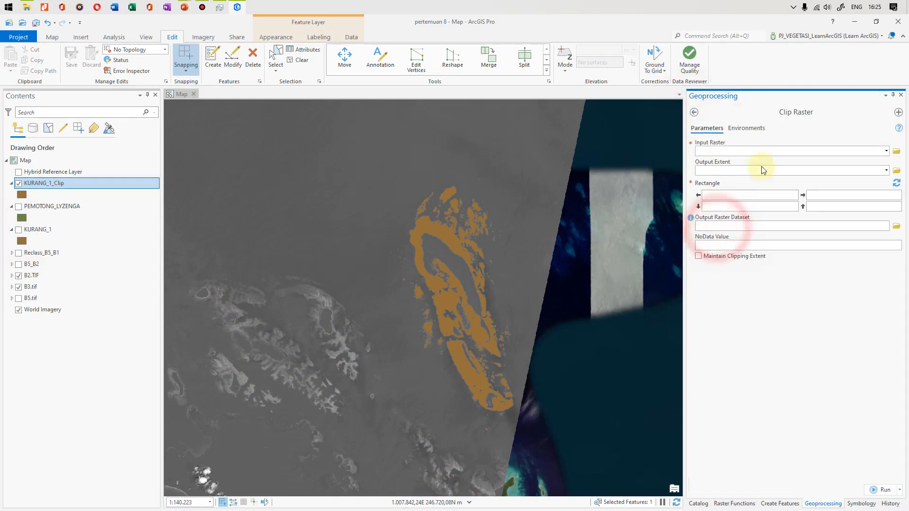
pyautogui.click(887, 150)
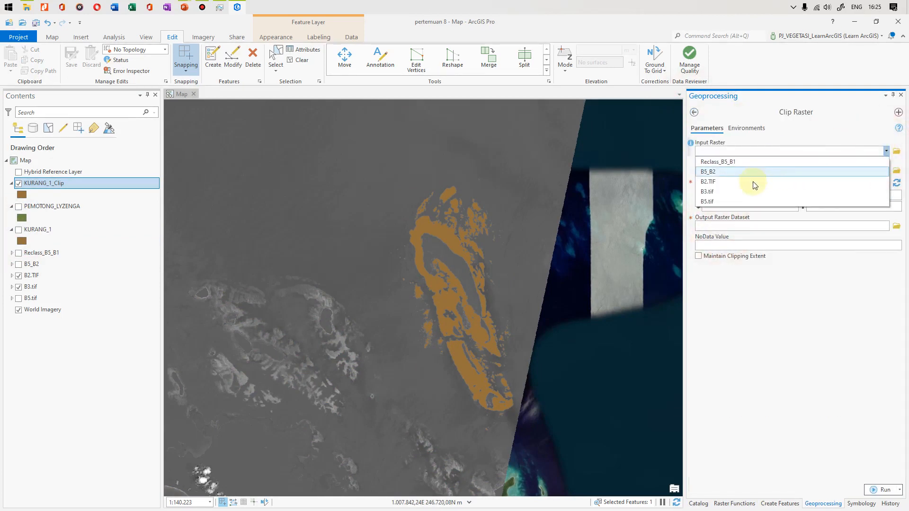
pyautogui.click(754, 181)
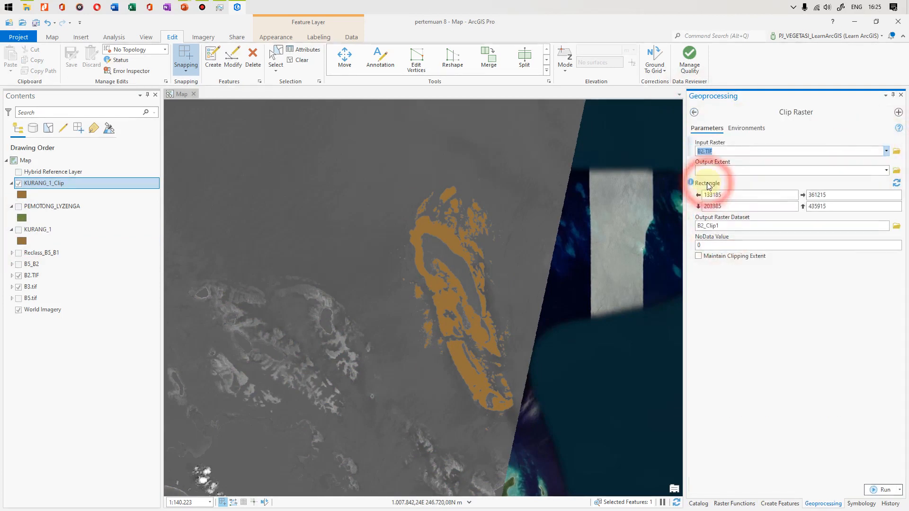
pyautogui.click(886, 171)
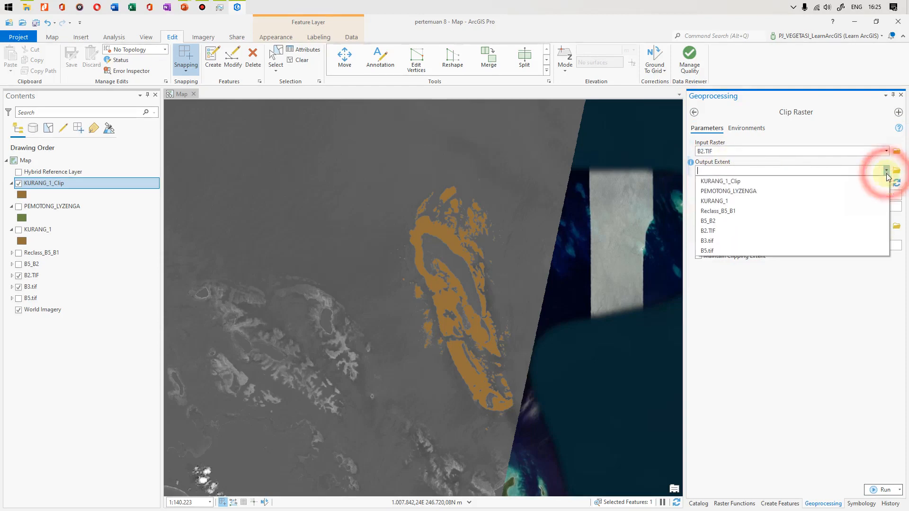
pyautogui.click(762, 185)
pyautogui.click(700, 217)
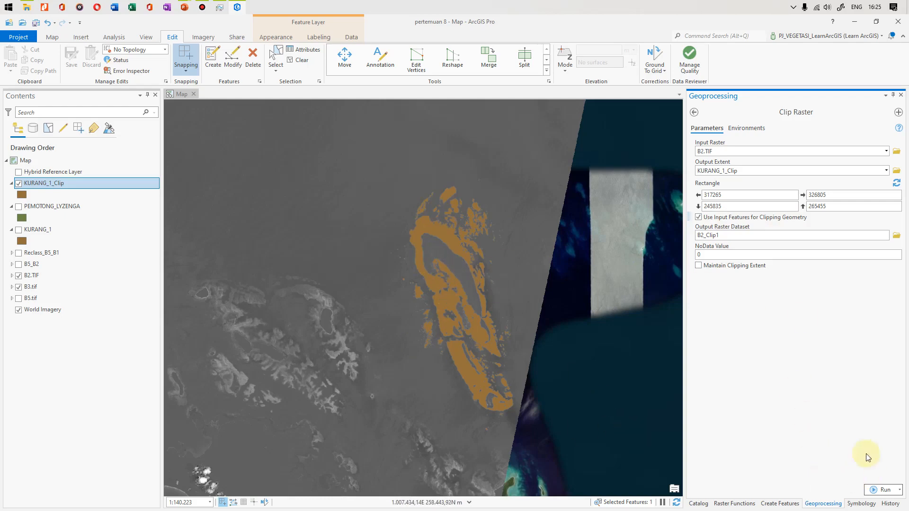
pyautogui.click(878, 492)
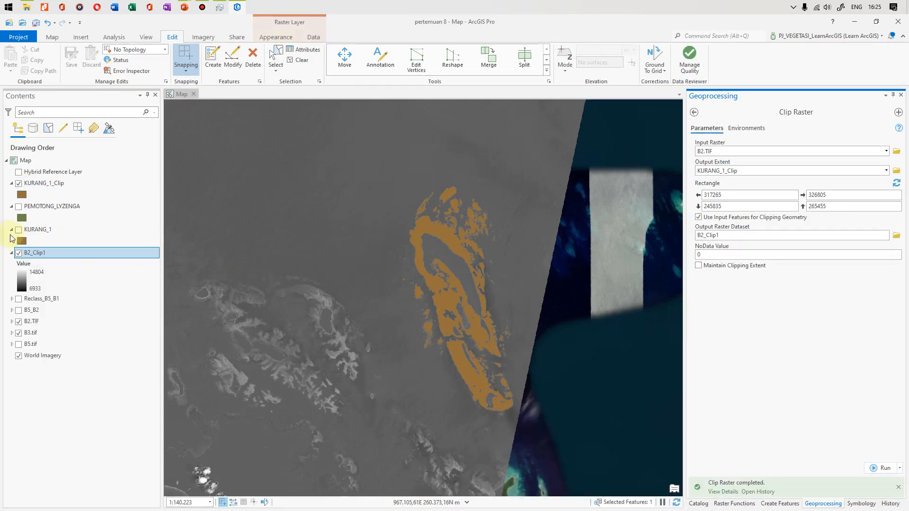
# Step: Hide the KURANG_1_Clip and B2.TIF layers to inspect the clipped B2 raster over the B3.tif layer
pyautogui.click(19, 183)
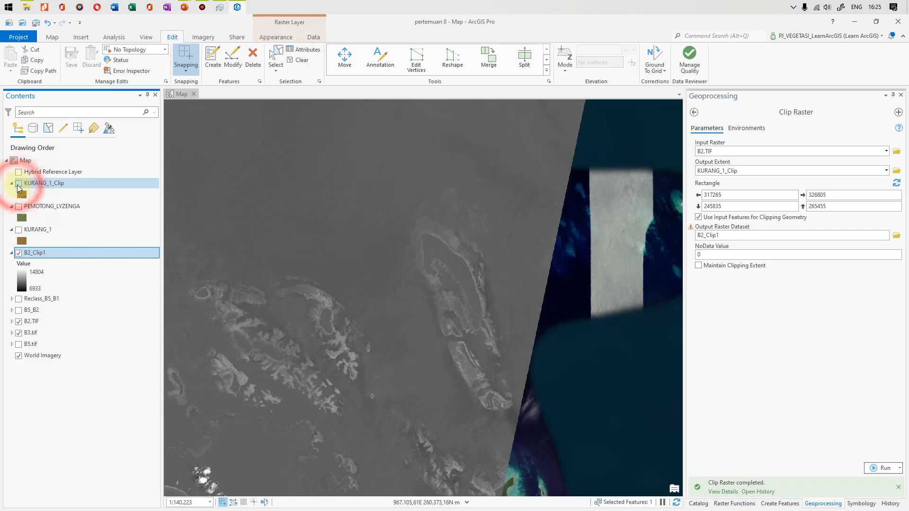
pyautogui.click(19, 322)
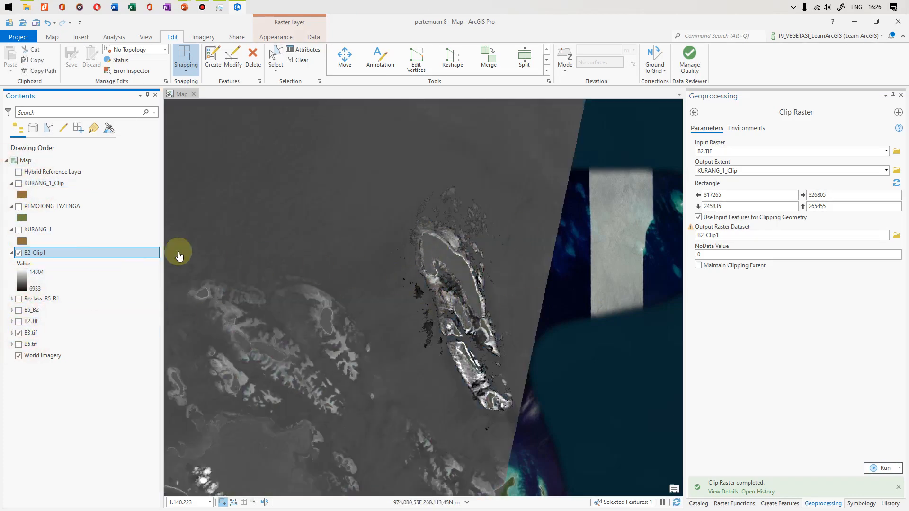
pyautogui.click(19, 333)
pyautogui.click(19, 334)
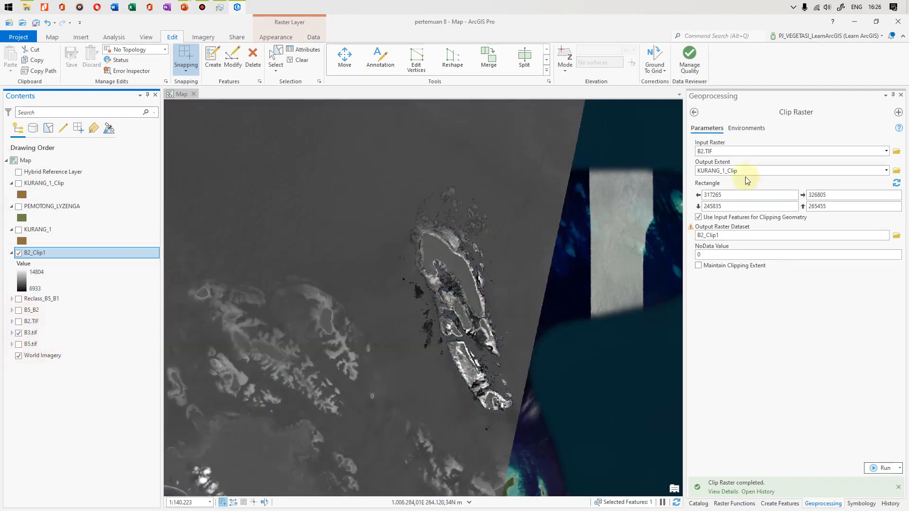
# Step: Run Clip Raster on B3.tif with the same KURANG_1_Clip extent and B3_Clip1 as the output raster dataset
pyautogui.click(886, 151)
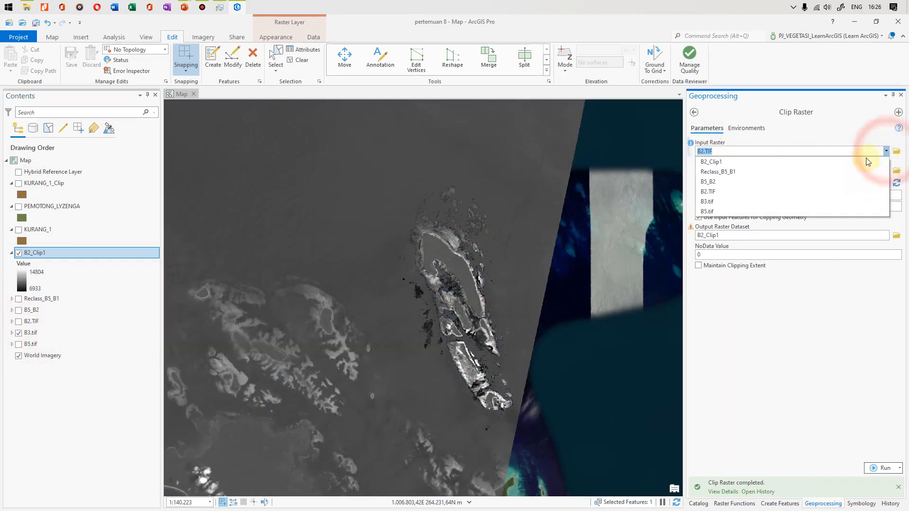
pyautogui.click(723, 201)
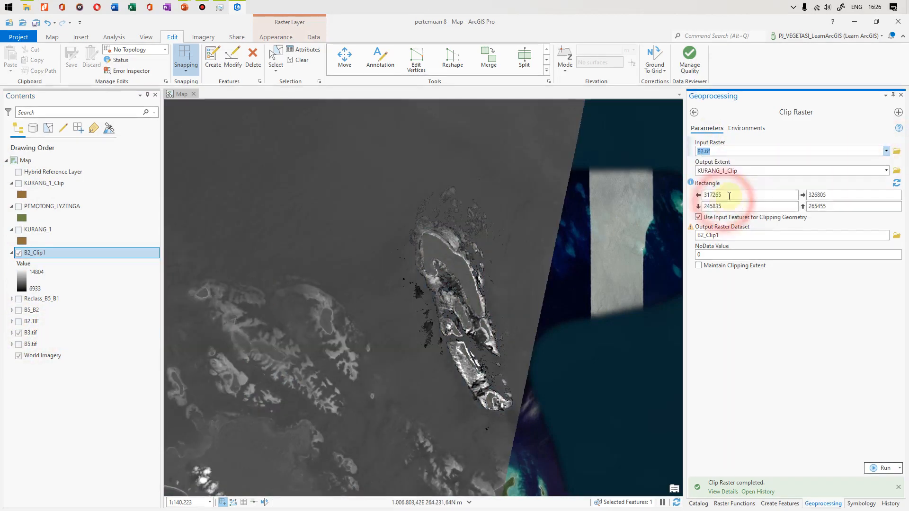
pyautogui.click(775, 235)
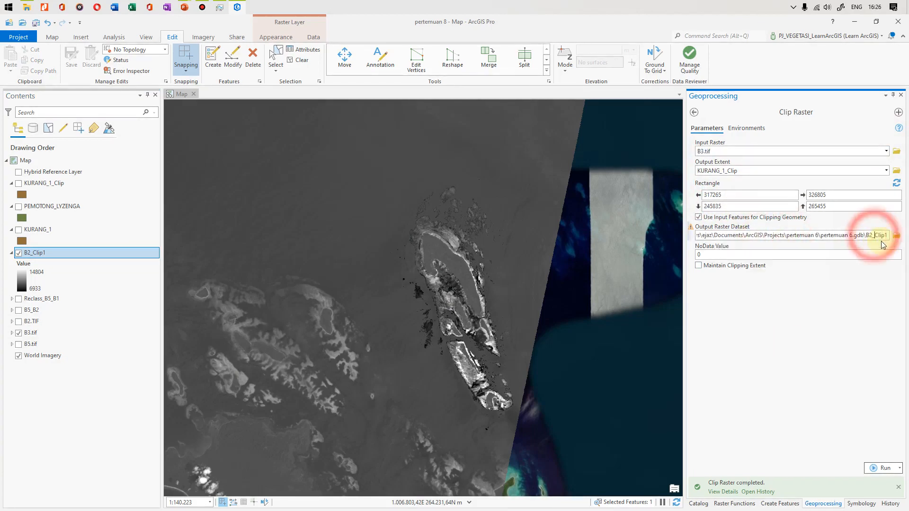
pyautogui.press('BackSpace')
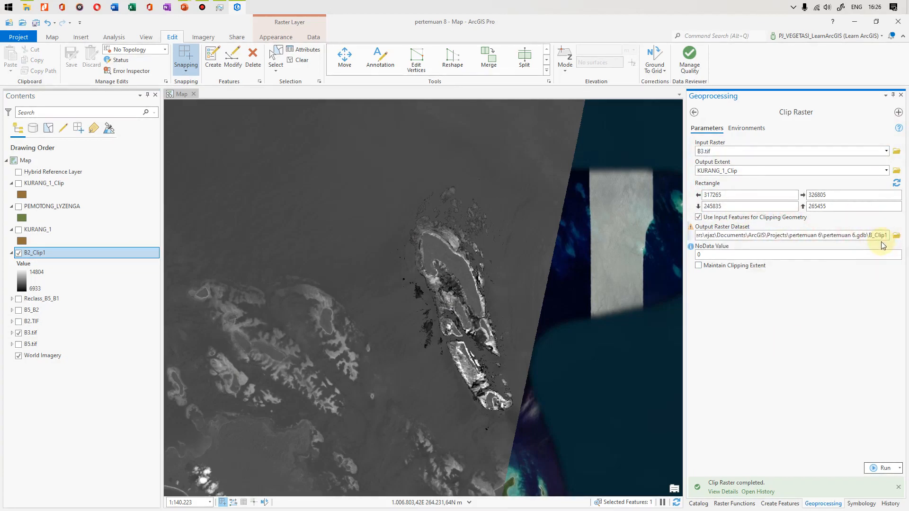
pyautogui.click(881, 467)
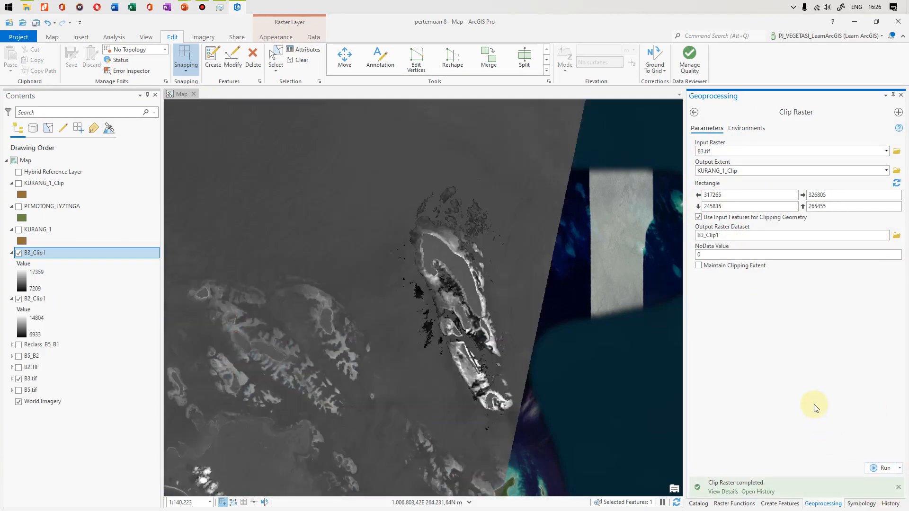
# Step: Hide the B3.tif layer and collapse the legends of PEMOTONG_LYZENGA, KURANG_1_Clip and KURANG_1
pyautogui.click(18, 379)
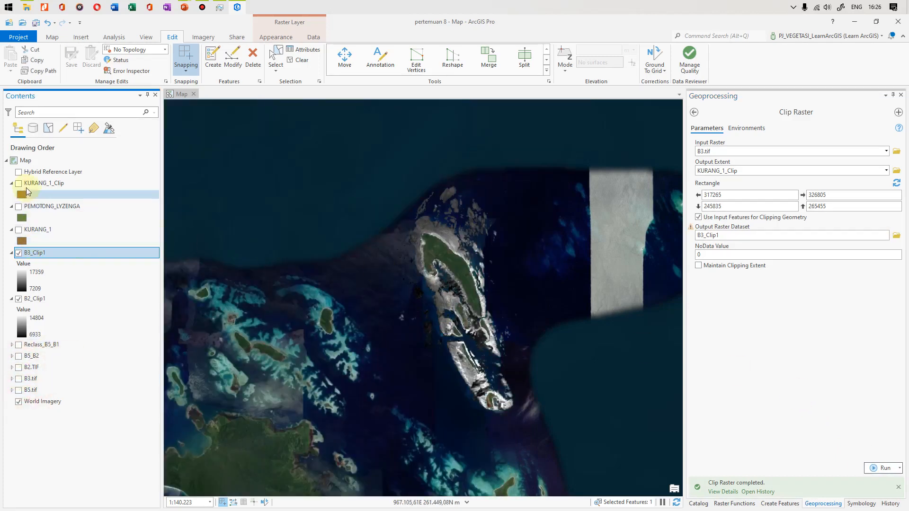
pyautogui.click(12, 207)
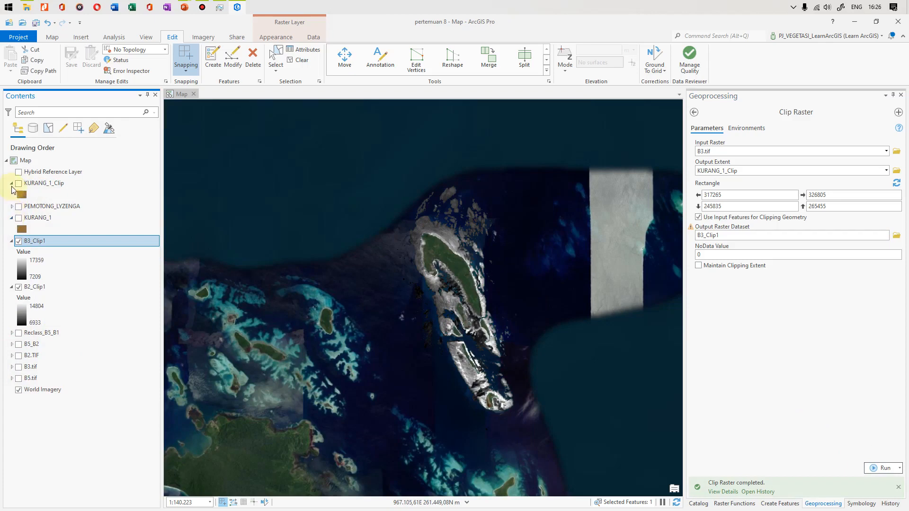
pyautogui.click(12, 185)
pyautogui.click(12, 206)
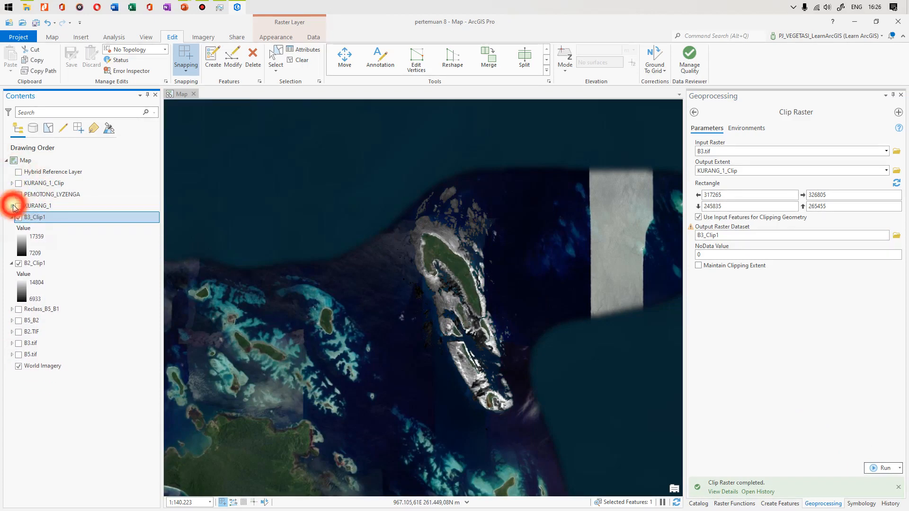
# Step: Check the log formula on the presentation slide, then search the geoprocessing tools for RASTER CALCULATOR and open the Raster Calculator tool
pyautogui.hotkey('alt', 'Tab')
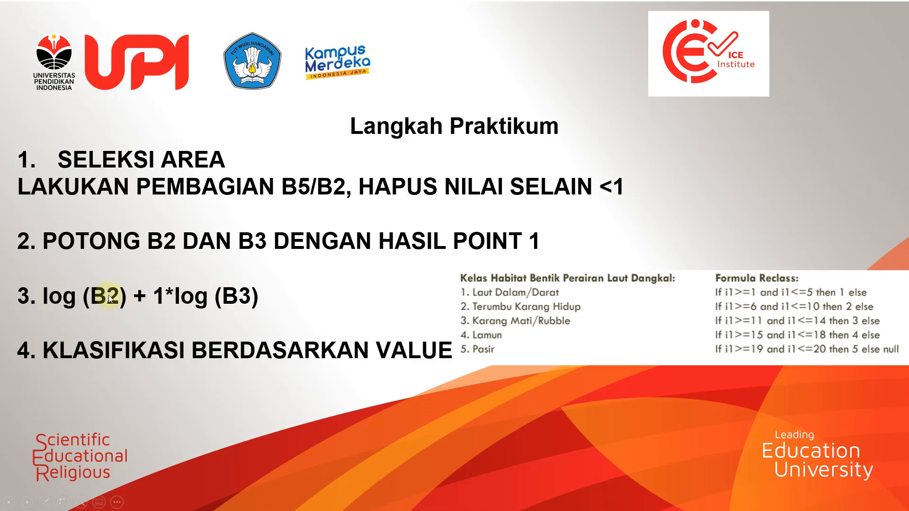
pyautogui.hotkey('alt', 'Tab')
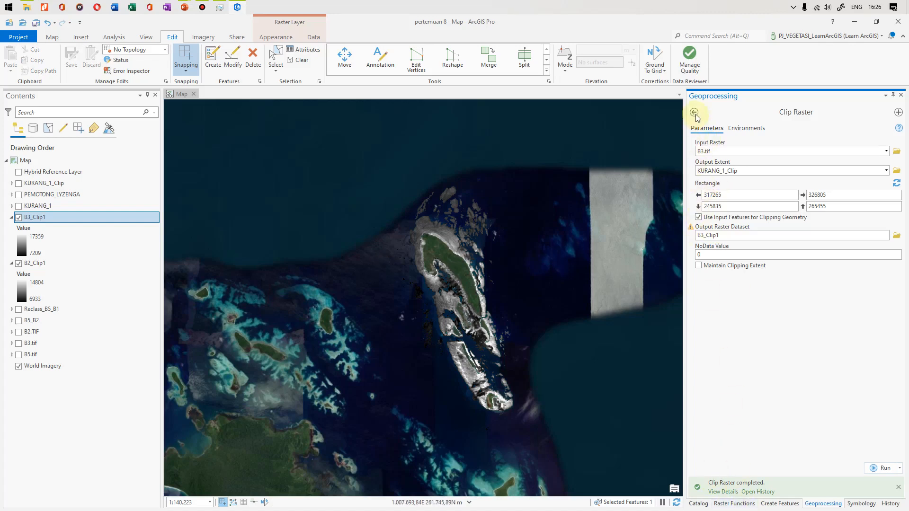
pyautogui.click(694, 112)
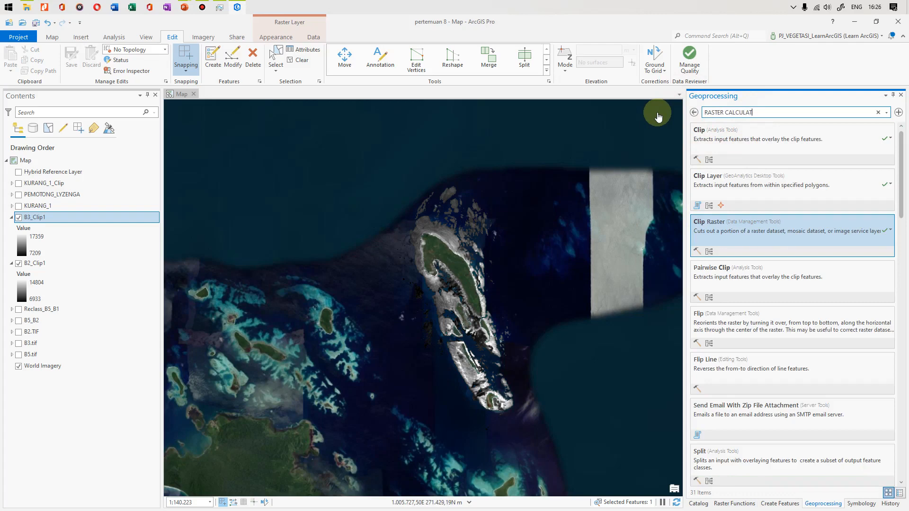
pyautogui.click(734, 152)
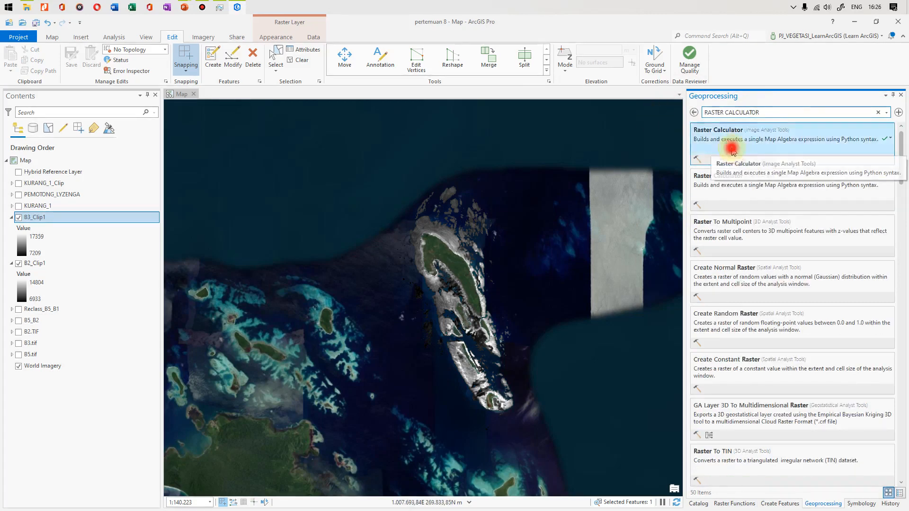
pyautogui.click(732, 163)
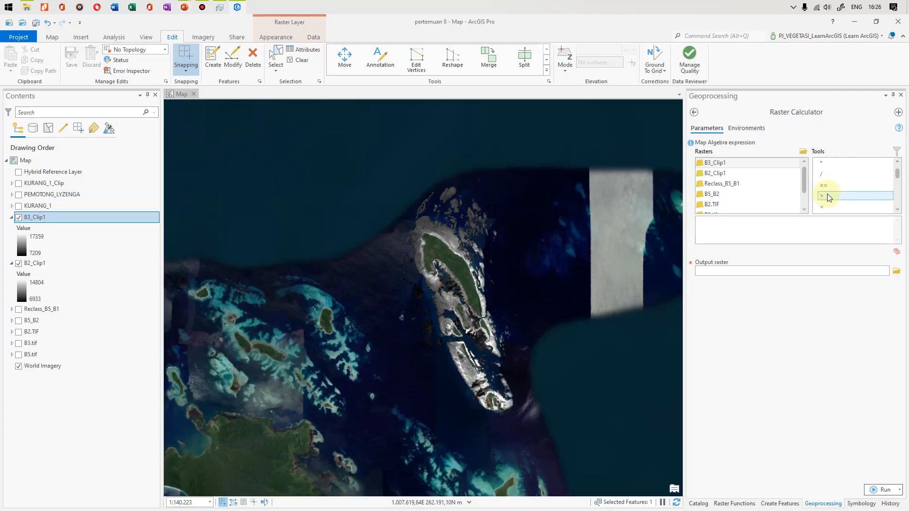
# Step: Start the map algebra expression with the Log2 function applied to B2_Clip1
pyautogui.scroll(-5, 829, 197)
pyautogui.scroll(-1, 844, 207)
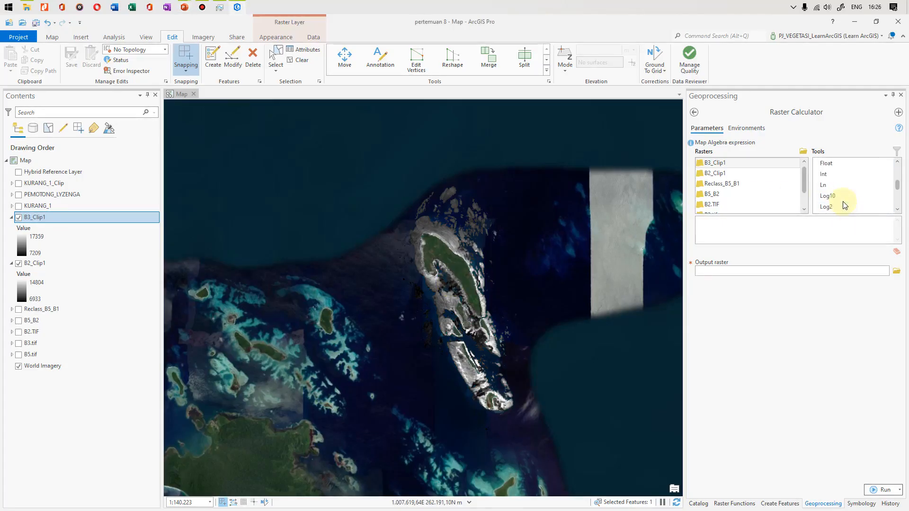
pyautogui.click(836, 176)
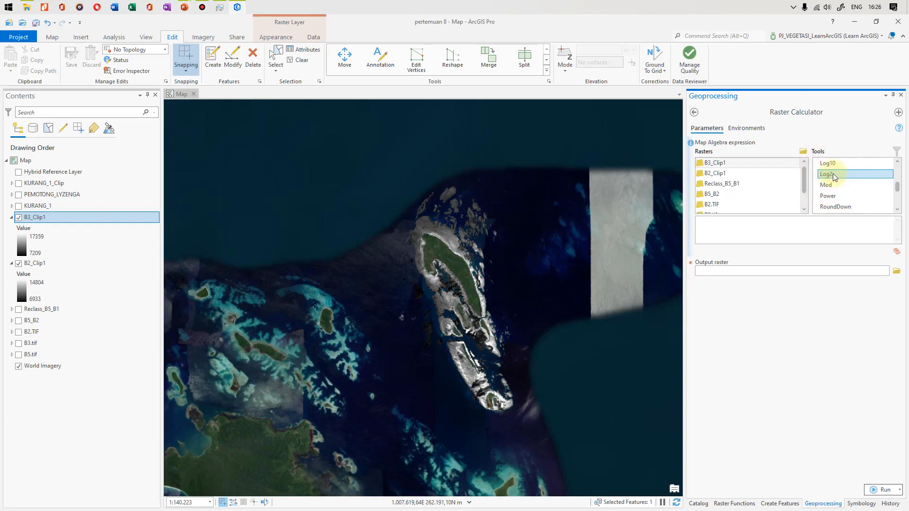
pyautogui.doubleClick(839, 175)
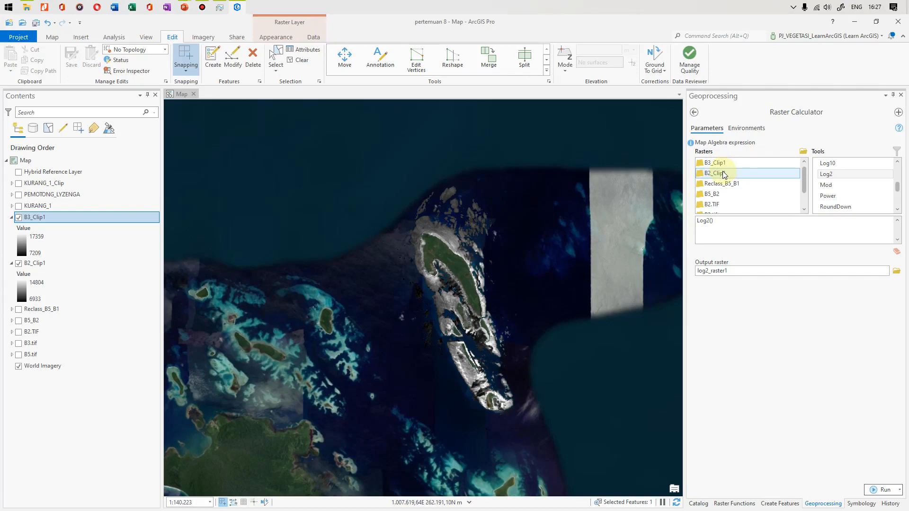
pyautogui.moveTo(724, 173); pyautogui.dragTo(748, 220)
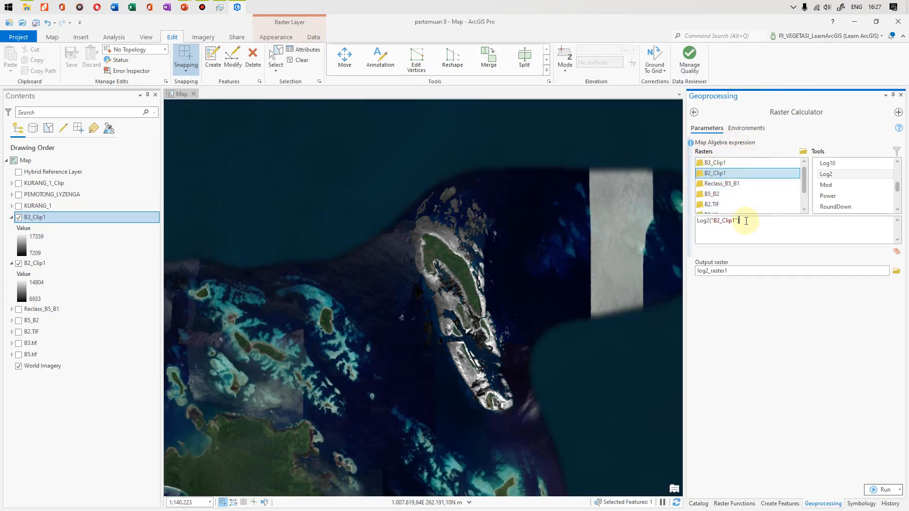
# Step: Extend the map algebra expression with + 1 * Log2("B3_Clip1")
pyautogui.scroll(2, 849, 188)
pyautogui.moveTo(833, 175); pyautogui.dragTo(750, 223)
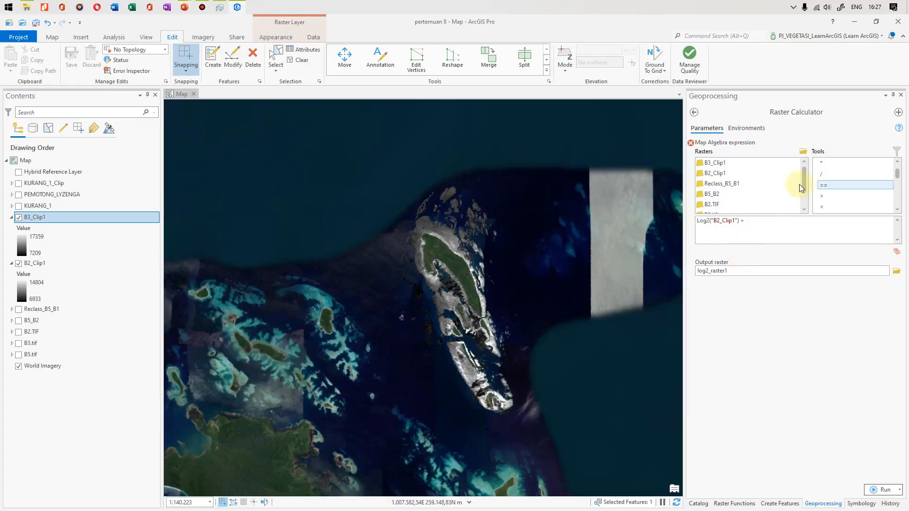
pyautogui.click(768, 222)
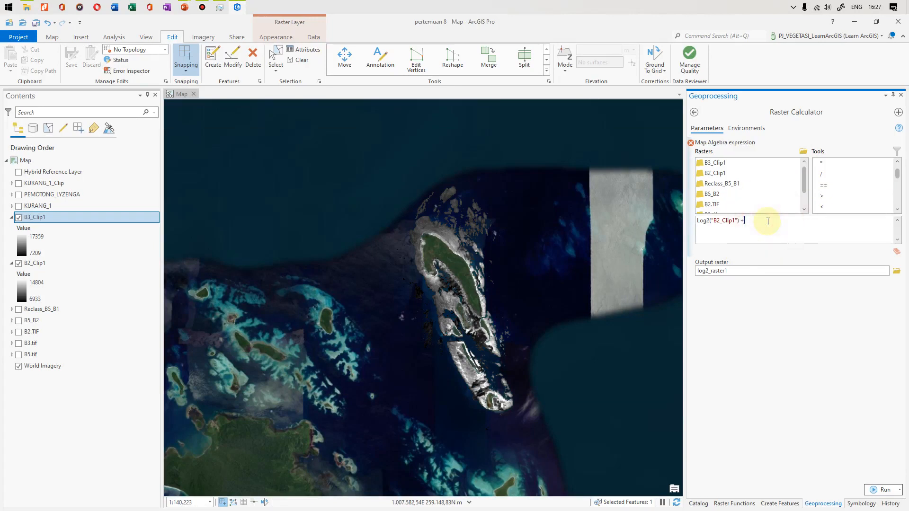
pyautogui.write('1')
pyautogui.doubleClick(822, 163)
pyautogui.scroll(-5, 829, 194)
pyautogui.scroll(-3, 833, 195)
pyautogui.doubleClick(834, 205)
pyautogui.doubleClick(715, 162)
# Step: Name the output raster LYZENGA in the pertemuan 6 geodatabase and run the Raster Calculator
pyautogui.click(749, 273)
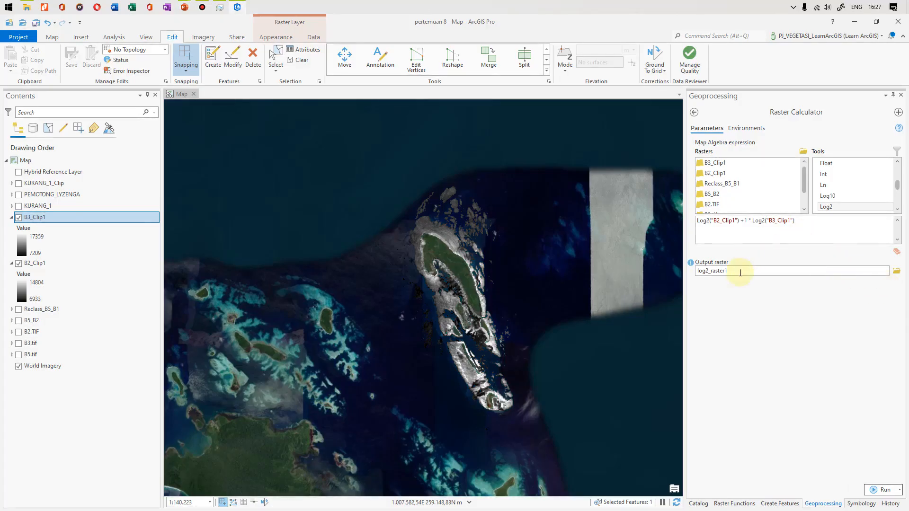
pyautogui.click(740, 273)
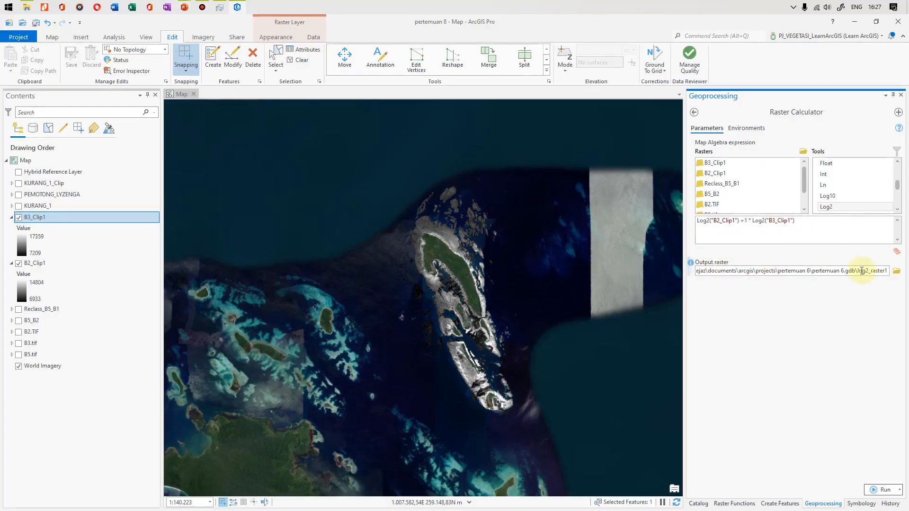
pyautogui.doubleClick(860, 270)
pyautogui.moveTo(876, 270); pyautogui.dragTo(885, 271)
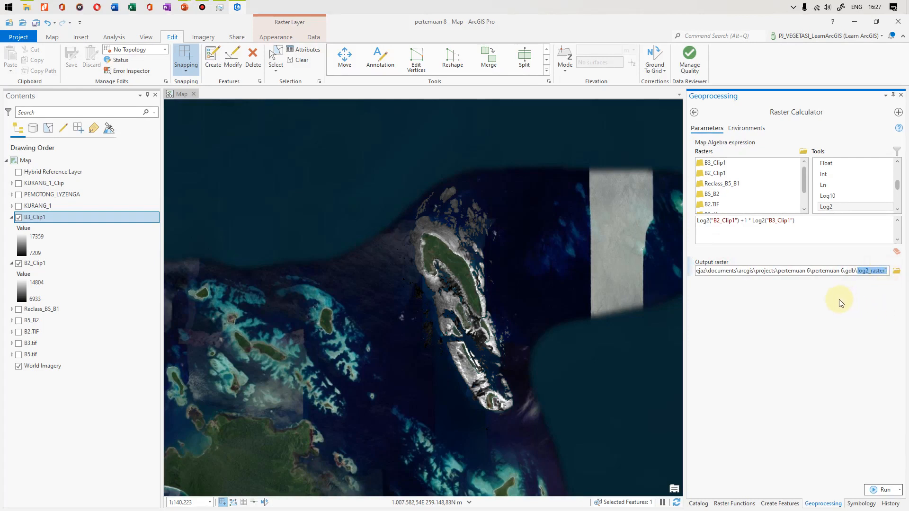
pyautogui.write('LYZENGA')
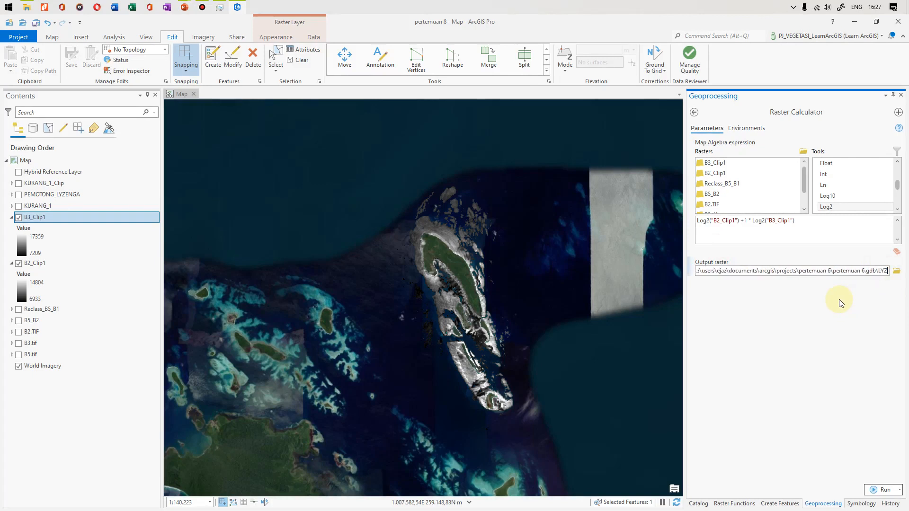
pyautogui.click(883, 488)
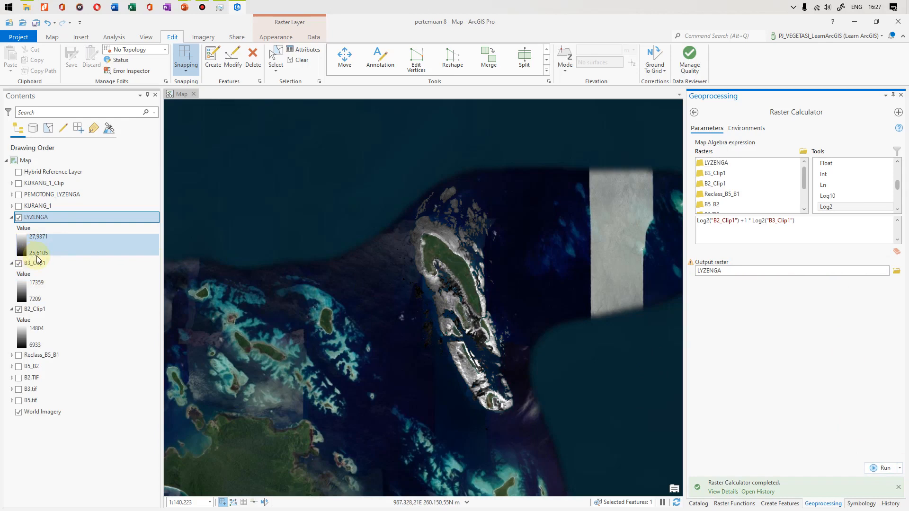
# Step: Switch to the presentation slide and review the benthic habitat classes and their reclass formula
pyautogui.hotkey('alt', 'Tab')
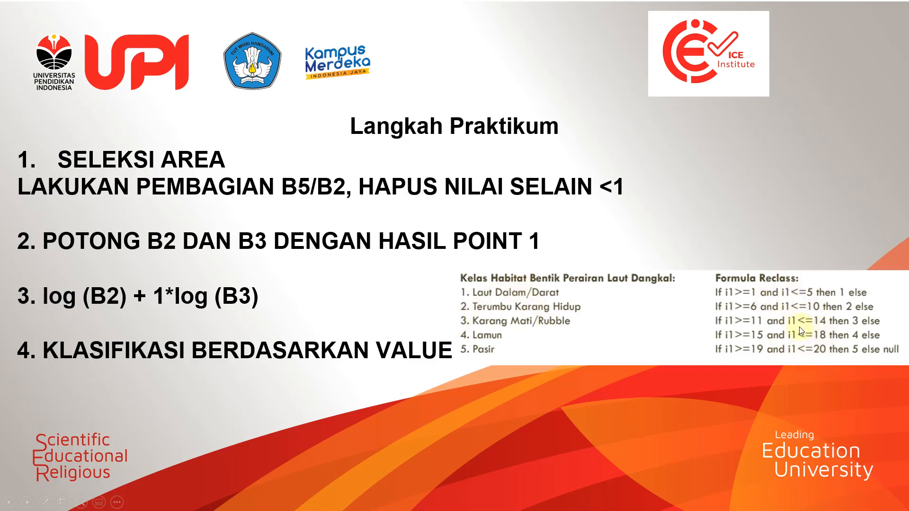
pyautogui.hotkey('alt', 'Tab')
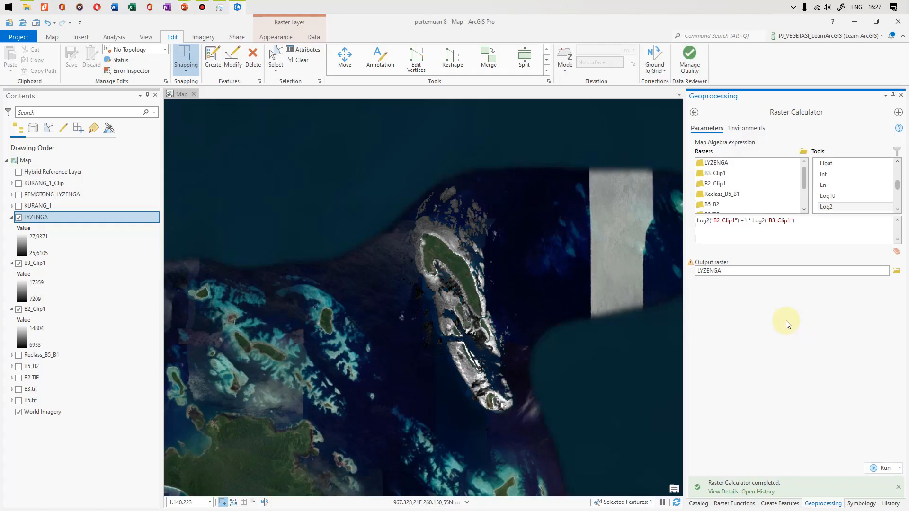
pyautogui.click(833, 196)
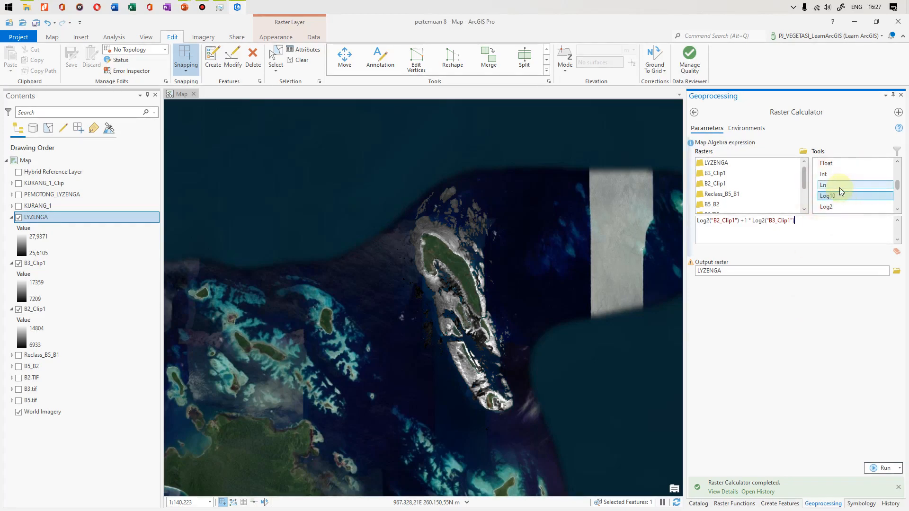
pyautogui.scroll(-4, 839, 187)
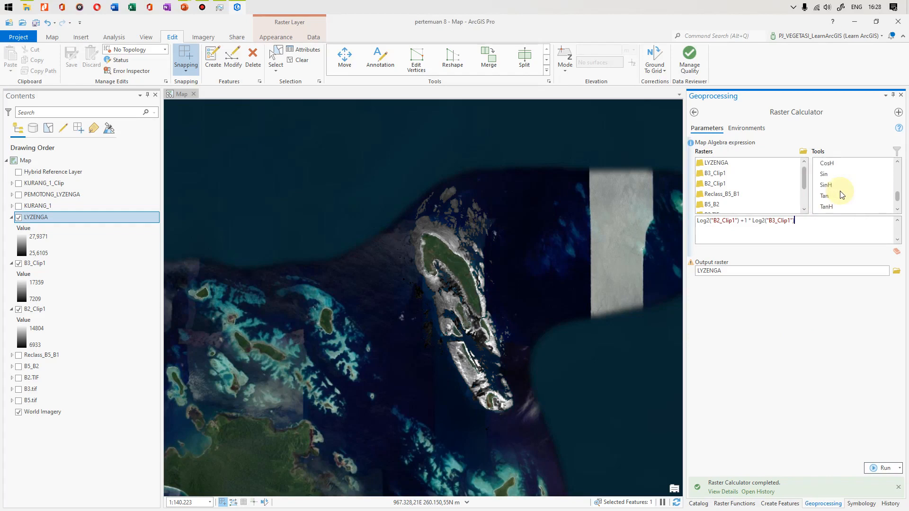
pyautogui.scroll(3, 842, 196)
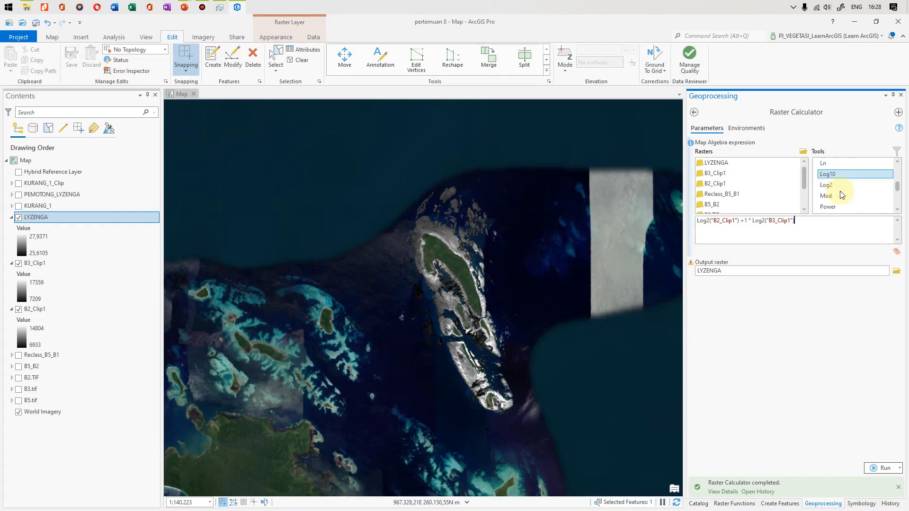
pyautogui.scroll(4, 842, 195)
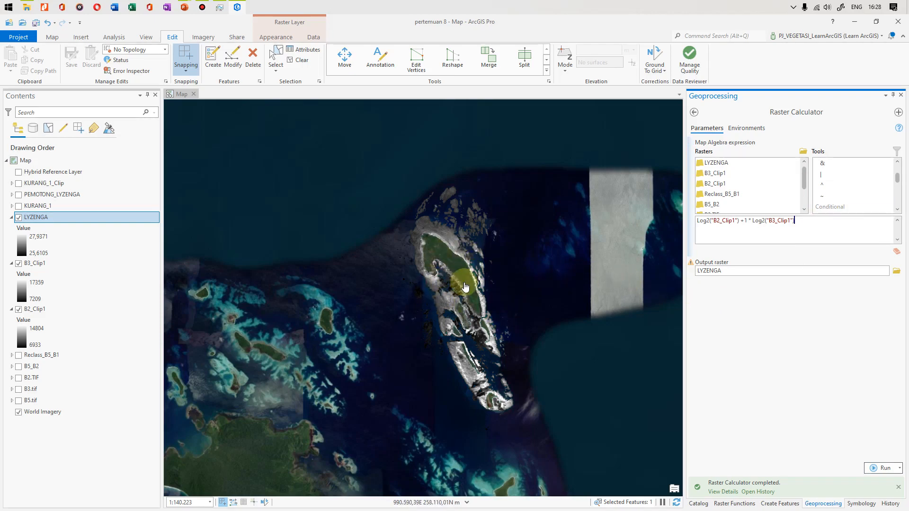
# Step: Compare the LYZENGA raster on the ArcGIS Pro map with the habitat classes and log formula on the presentation slide
pyautogui.hotkey('alt', 'Tab')
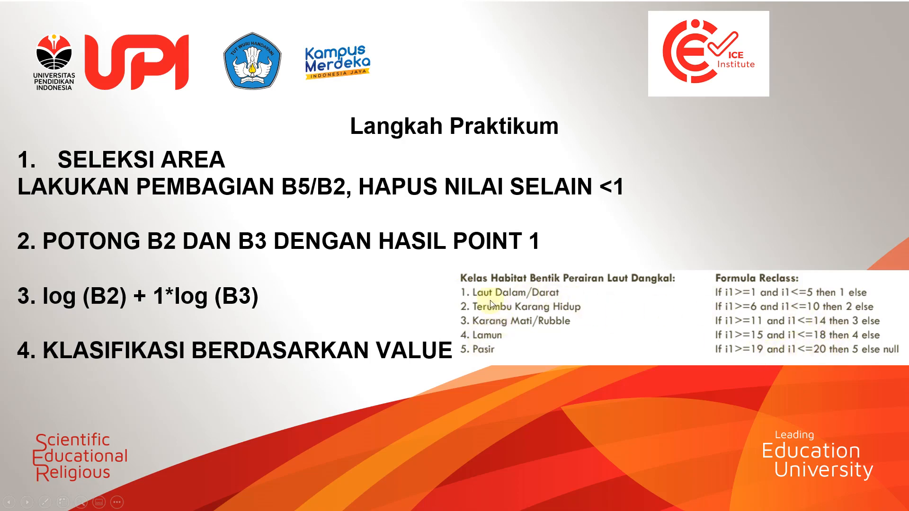
pyautogui.hotkey('alt', 'Tab')
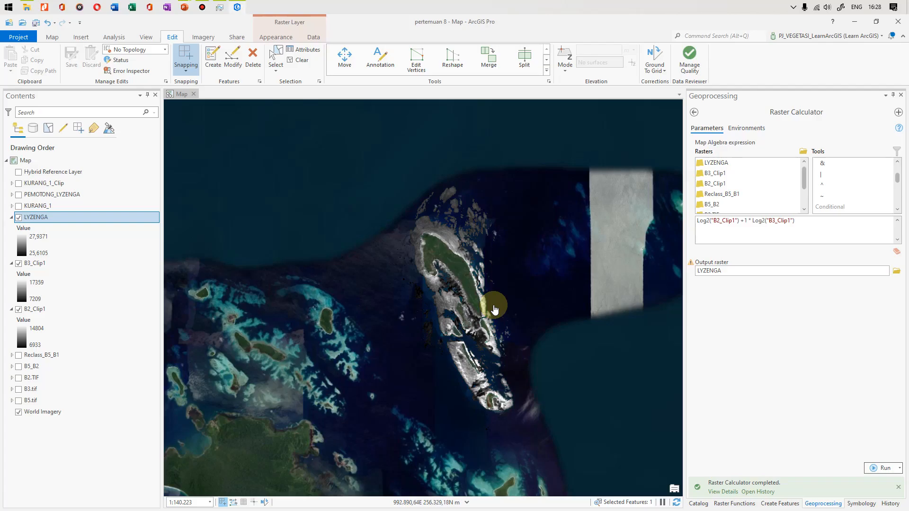
pyautogui.scroll(3, 474, 289)
pyautogui.hotkey('alt', 'Tab')
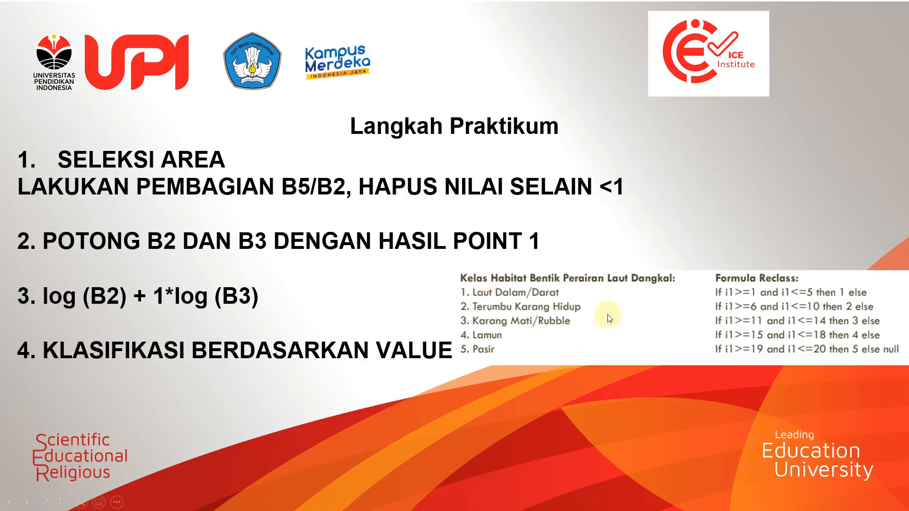
pyautogui.hotkey('alt', 'Tab')
pyautogui.moveTo(440, 277); pyautogui.dragTo(450, 254)
pyautogui.click(46, 251)
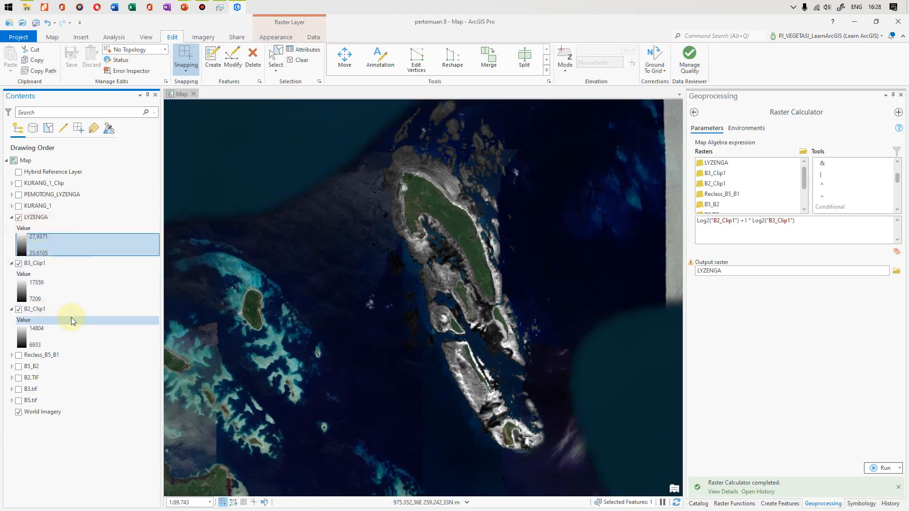
pyautogui.hotkey('alt', 'Tab')
pyautogui.click(323, 232)
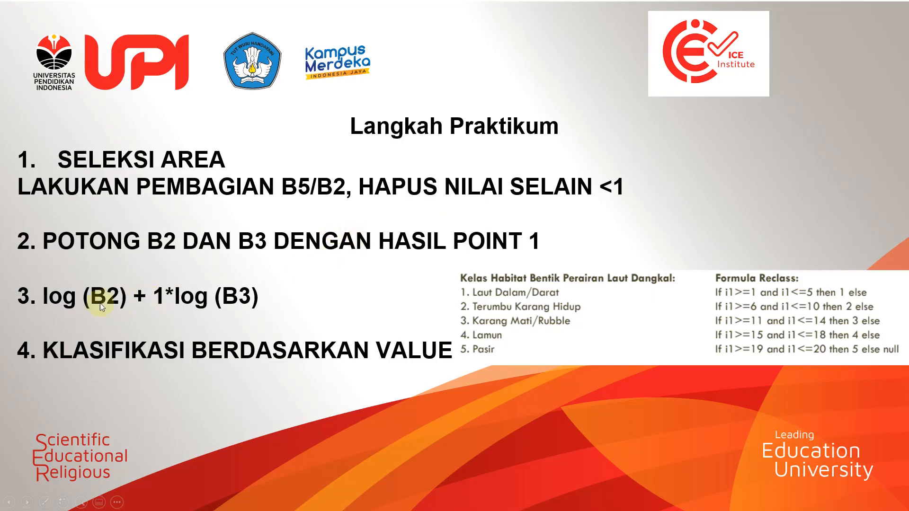
pyautogui.hotkey('alt', 'Tab')
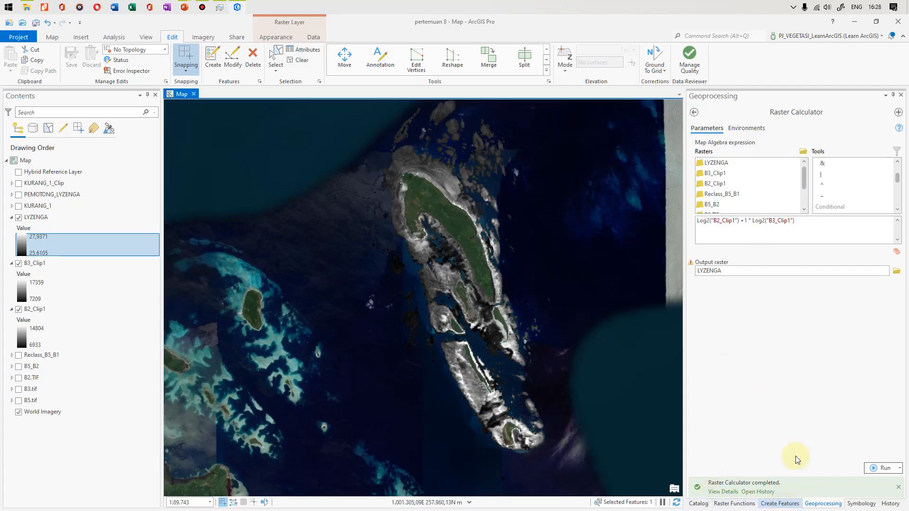
# Step: Search the geoprocessing tools for RECLASS, open Reclassify from Spatial Analyst Tools, and set LYZENGA as the input raster
pyautogui.click(694, 112)
pyautogui.click(712, 114)
pyautogui.write('RE')
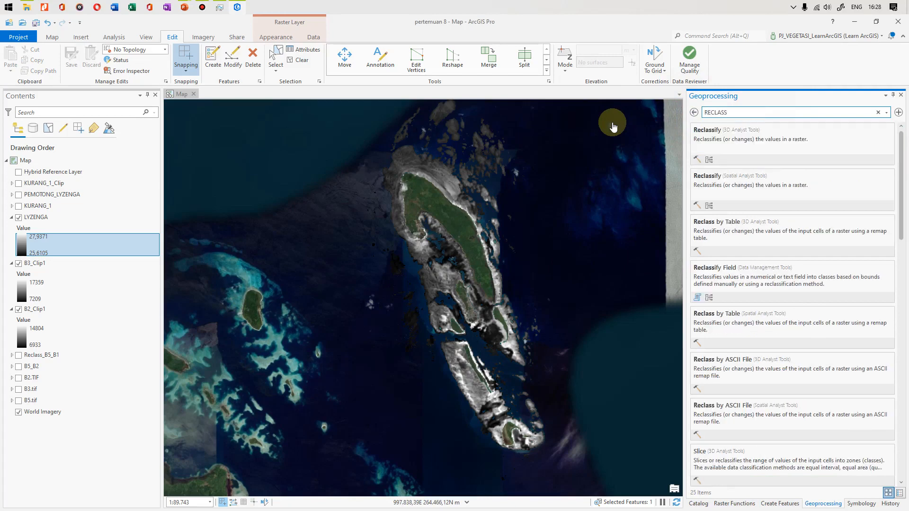
pyautogui.write('CLASS')
pyautogui.click(751, 187)
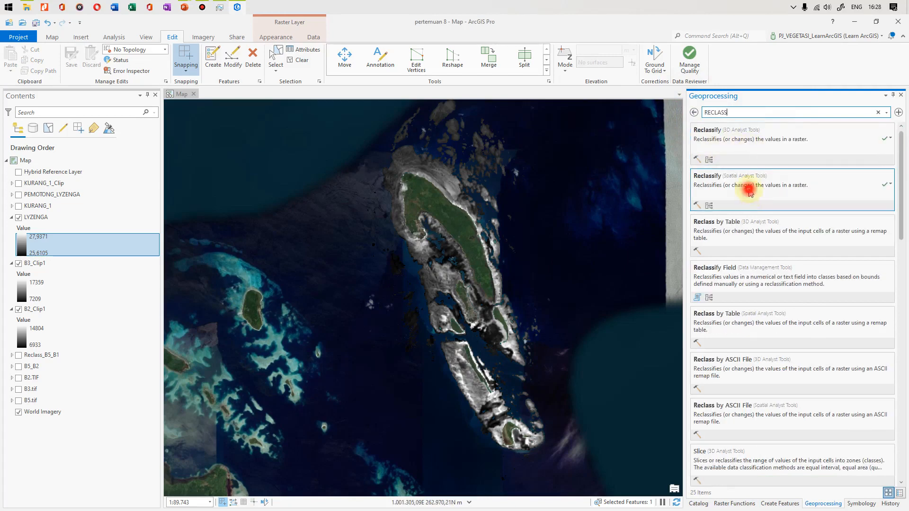
pyautogui.click(887, 151)
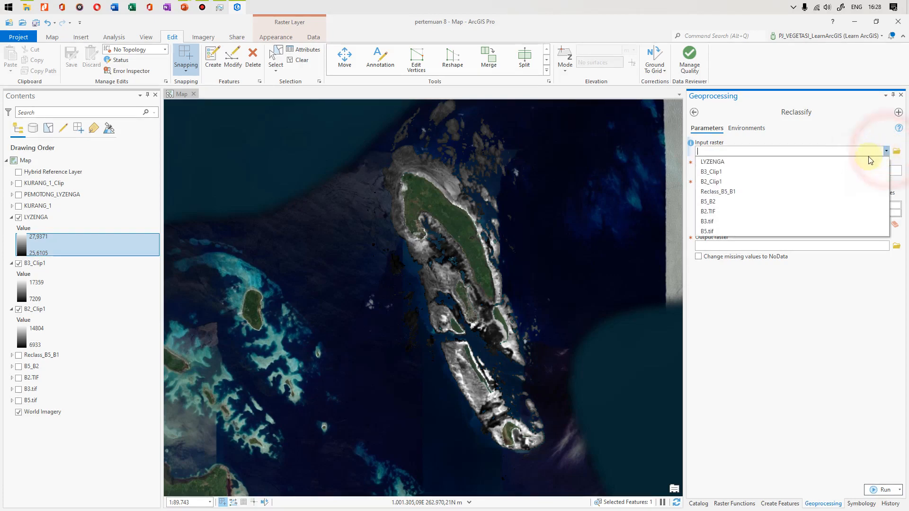
pyautogui.click(831, 158)
# Step: Classify the LYZENGA values into 5 classes with the Equal Interval method and run Reclassify
pyautogui.click(713, 222)
pyautogui.moveTo(462, 157); pyautogui.dragTo(640, 219)
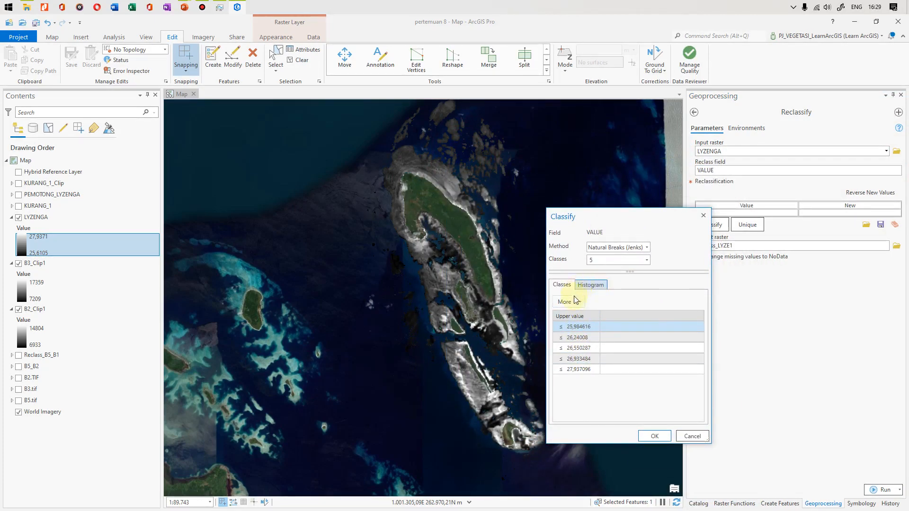
pyautogui.click(649, 247)
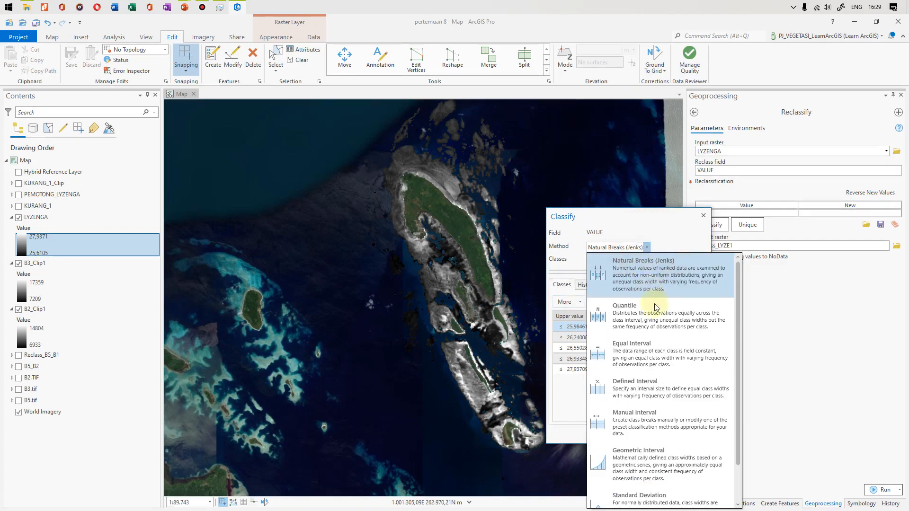
pyautogui.click(662, 355)
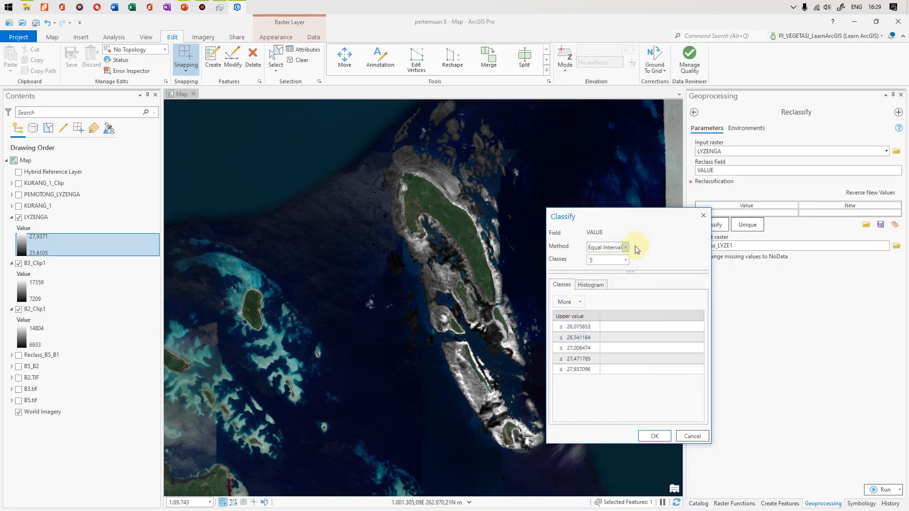
pyautogui.click(655, 436)
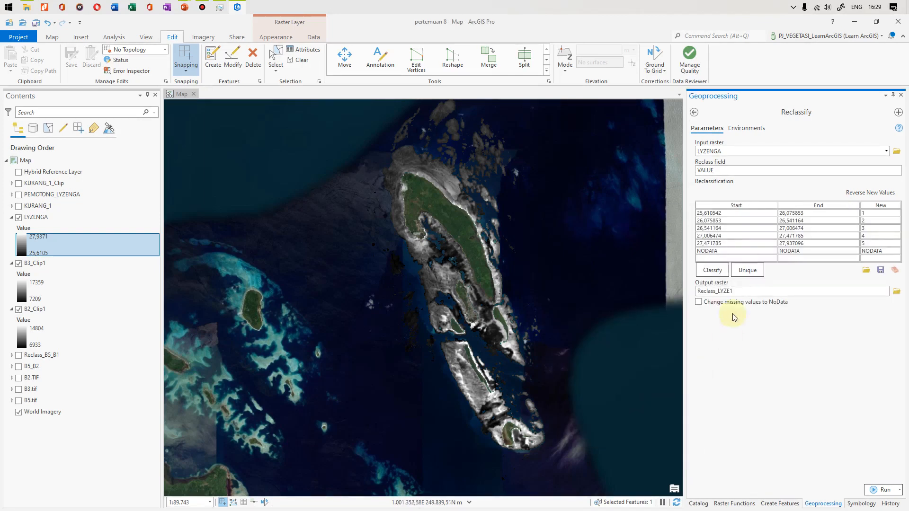
pyautogui.click(879, 490)
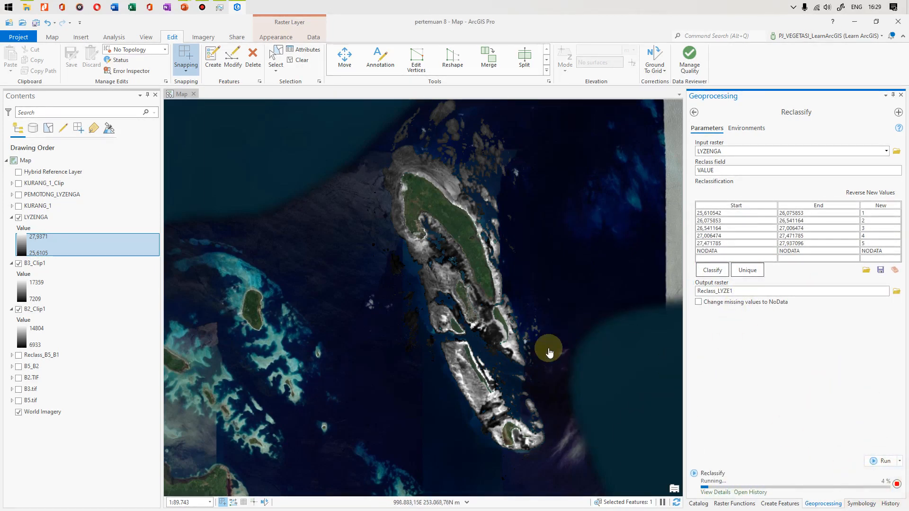
# Step: Inspect the reclassified raster around the islands and review the five benthic habitat classes on the presentation slide
pyautogui.moveTo(446, 221); pyautogui.dragTo(487, 270)
pyautogui.scroll(4, 486, 270)
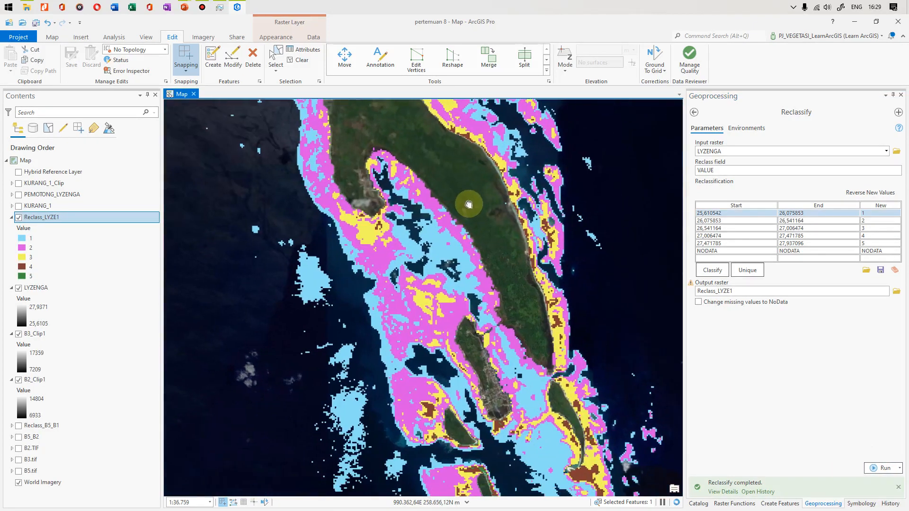
pyautogui.scroll(-3, 470, 223)
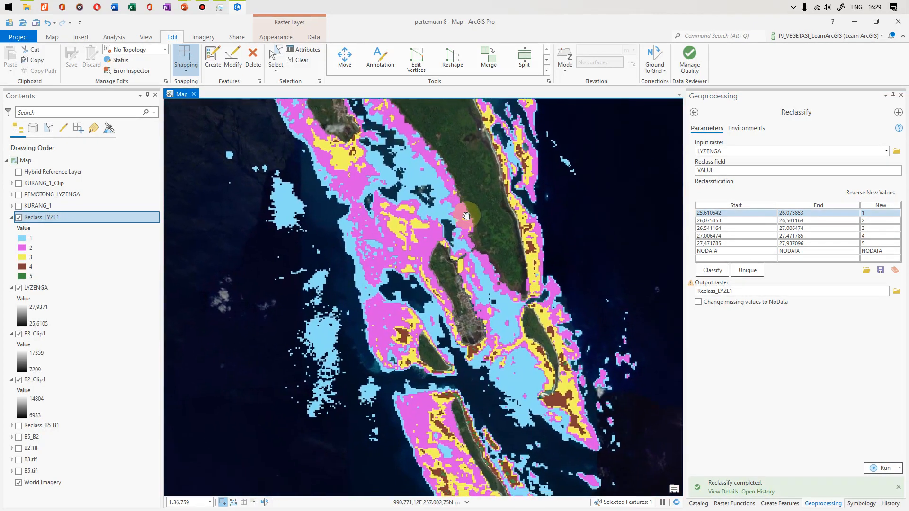
pyautogui.scroll(-3, 462, 232)
pyautogui.moveTo(462, 232); pyautogui.dragTo(412, 287)
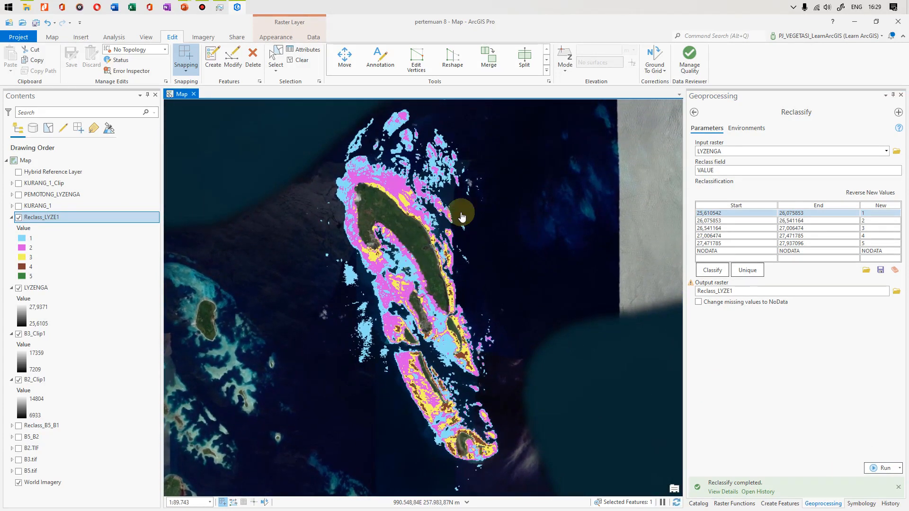
pyautogui.hotkey('alt', 'Tab')
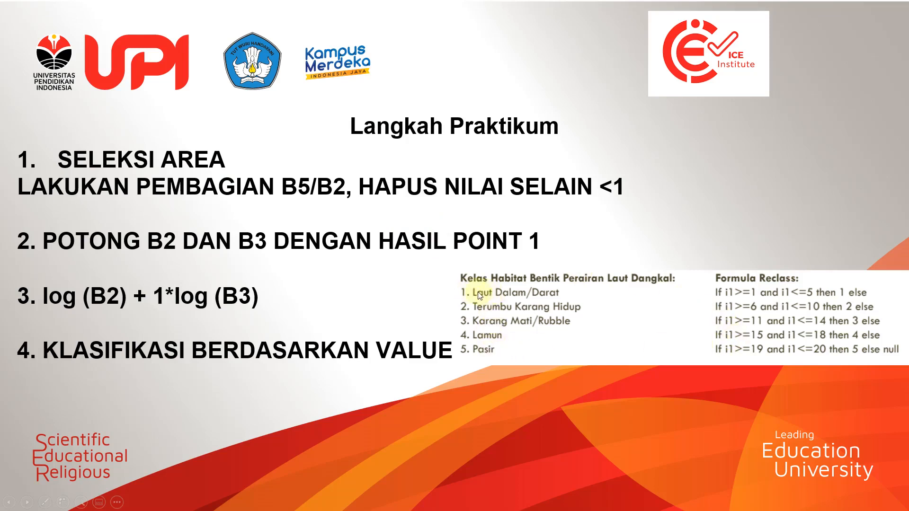
pyautogui.hotkey('alt', 'Tab')
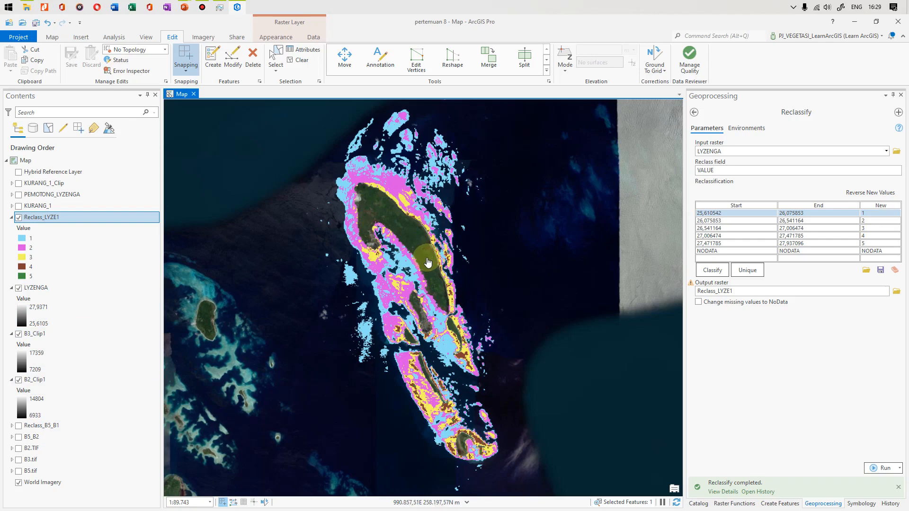
# Step: Examine the classified pixels along the main island's coast up close, turning the World Imagery basemap off and on for comparison
pyautogui.scroll(3, 428, 262)
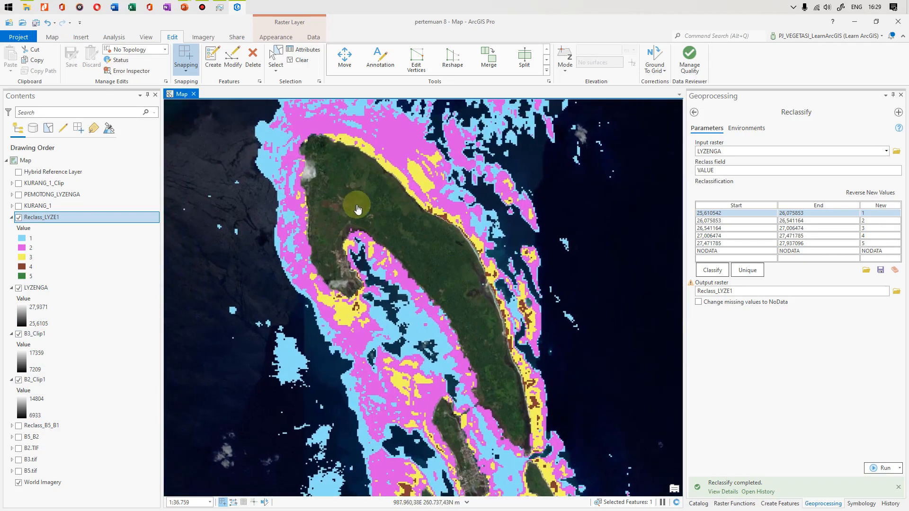
pyautogui.scroll(2, 415, 263)
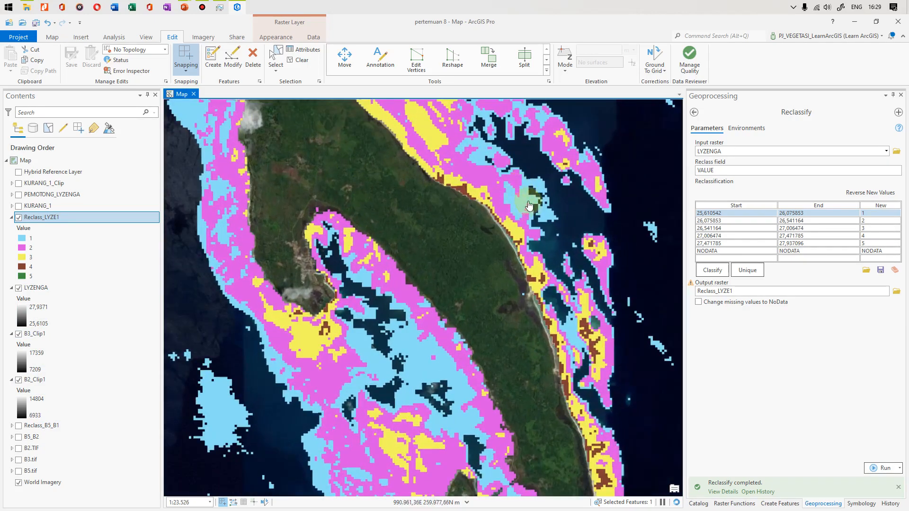
pyautogui.scroll(3, 449, 299)
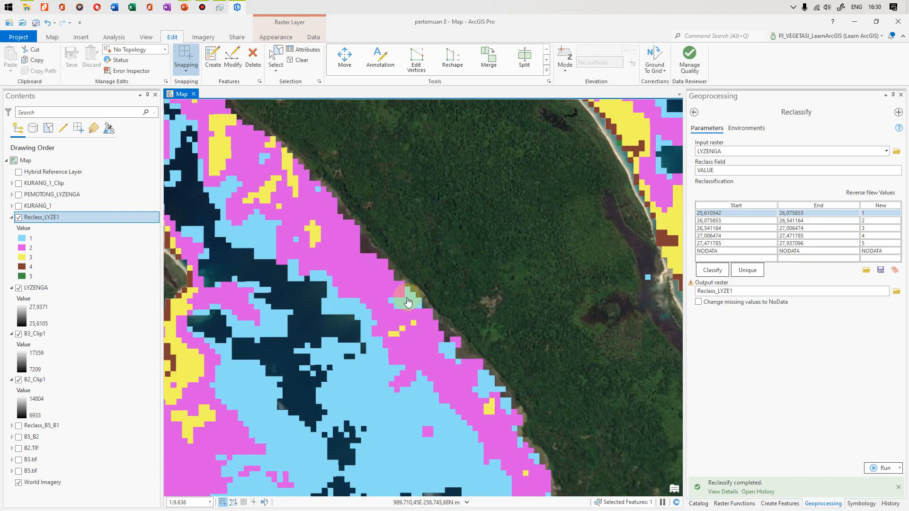
pyautogui.moveTo(407, 297); pyautogui.dragTo(393, 280)
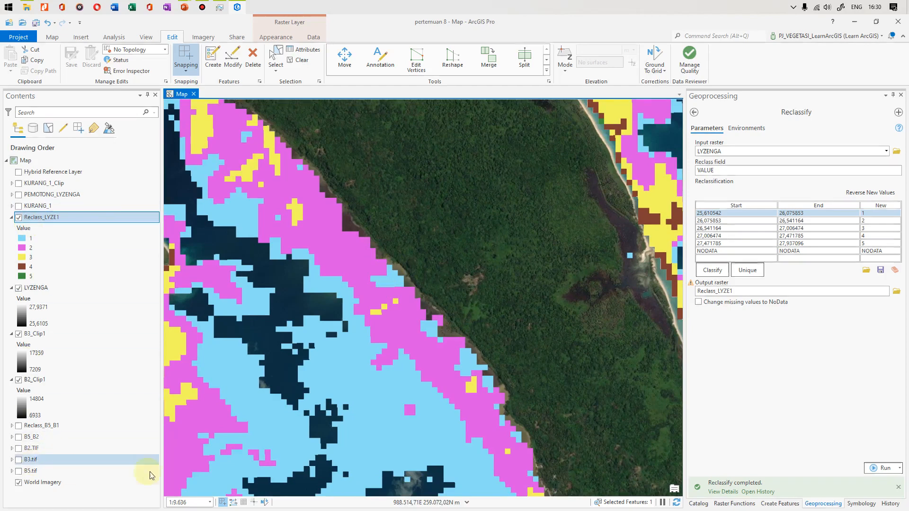
pyautogui.click(21, 483)
pyautogui.click(19, 483)
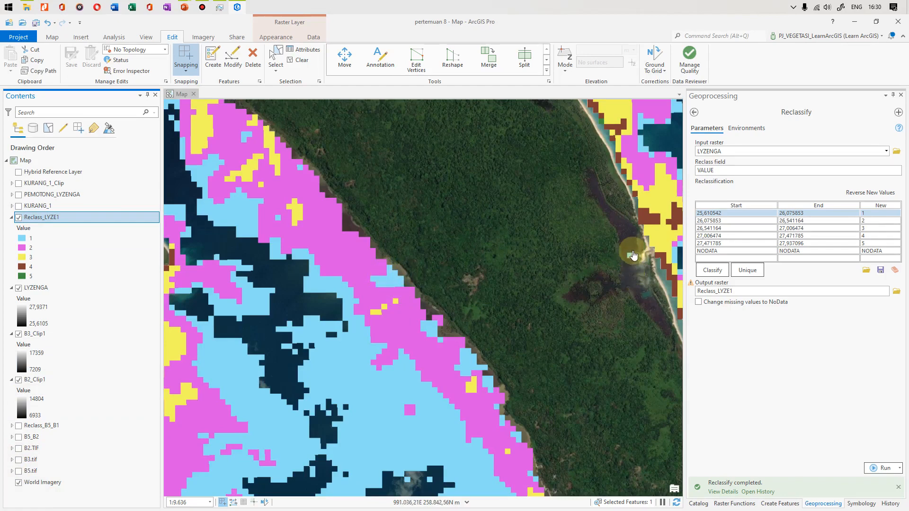
# Step: Check the habitat class names on the slide against the Reclass_LYZE1 zones around the island, selecting class 2 in the legend
pyautogui.scroll(-2, 635, 267)
pyautogui.scroll(-2, 264, 254)
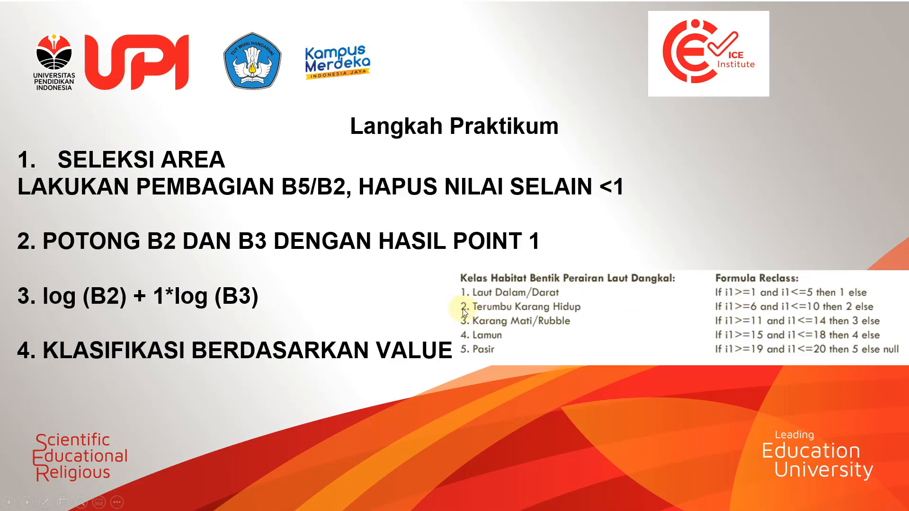
pyautogui.hotkey('alt', 'Tab')
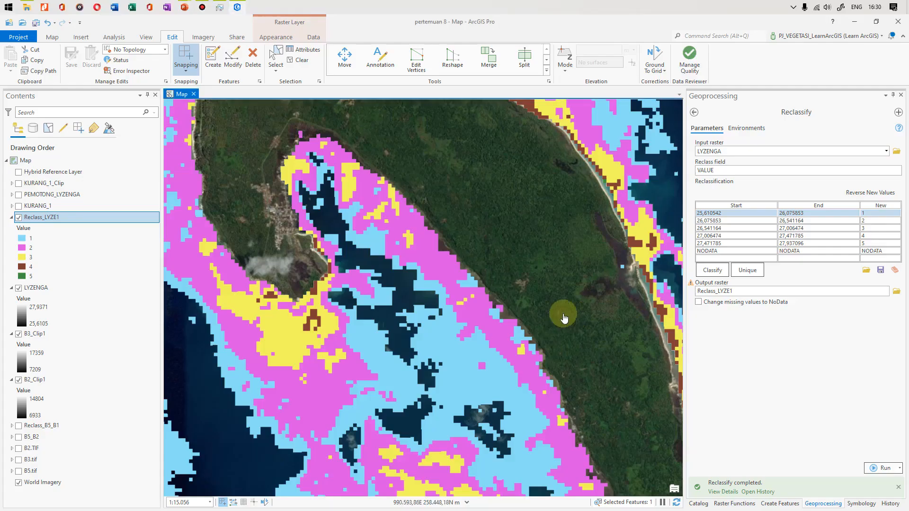
pyautogui.moveTo(467, 305); pyautogui.dragTo(461, 235)
pyautogui.scroll(-2, 461, 236)
pyautogui.scroll(-3, 460, 239)
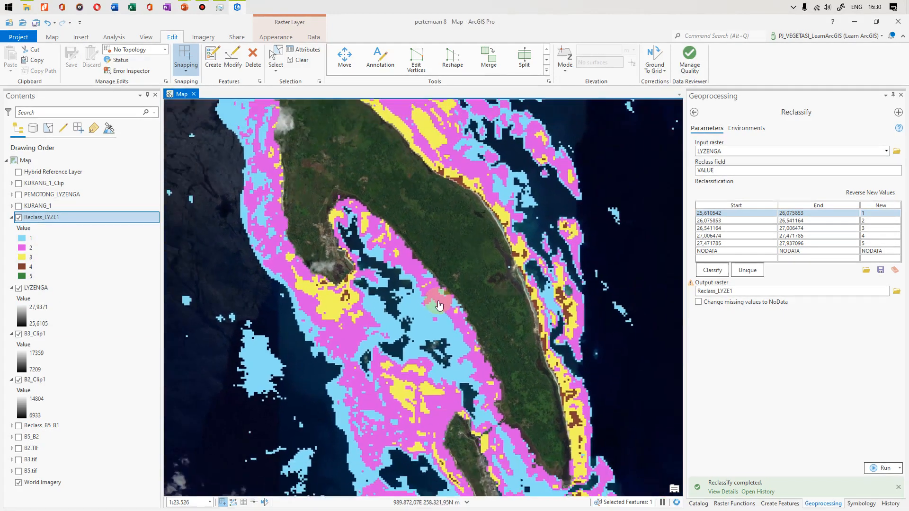
pyautogui.moveTo(422, 141); pyautogui.dragTo(441, 180)
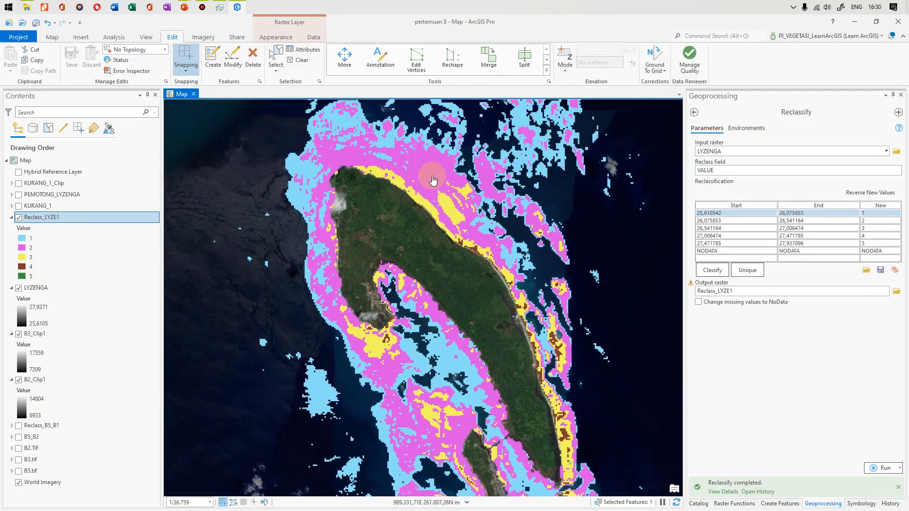
pyautogui.moveTo(463, 264); pyautogui.dragTo(465, 230)
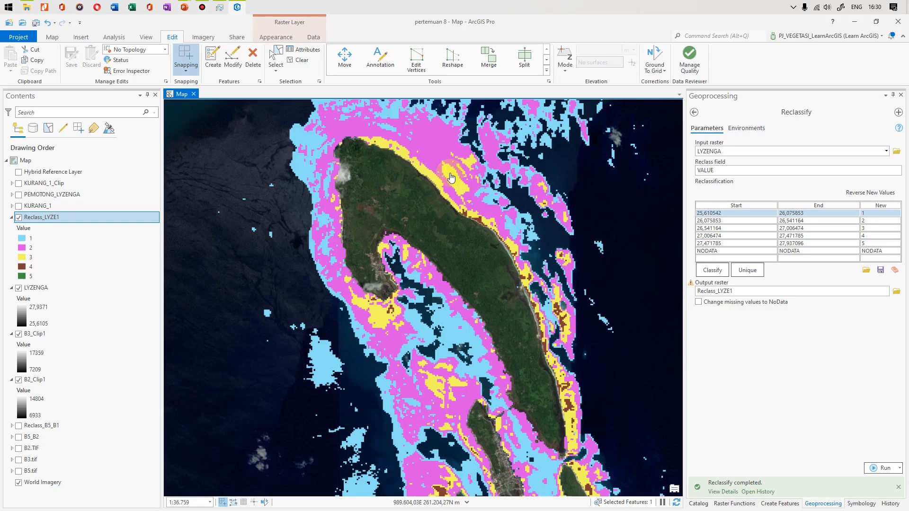
pyautogui.click(26, 248)
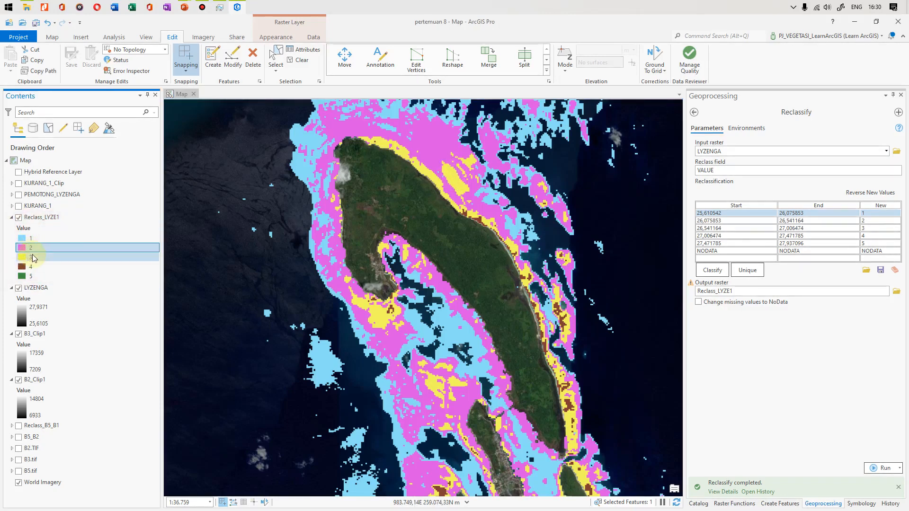
# Step: Compare the class 2 and class 3 zones along the main island's northeast coast, selecting each class in the Reclass_LYZE1 legend
pyautogui.click(31, 256)
pyautogui.moveTo(458, 202); pyautogui.dragTo(440, 207)
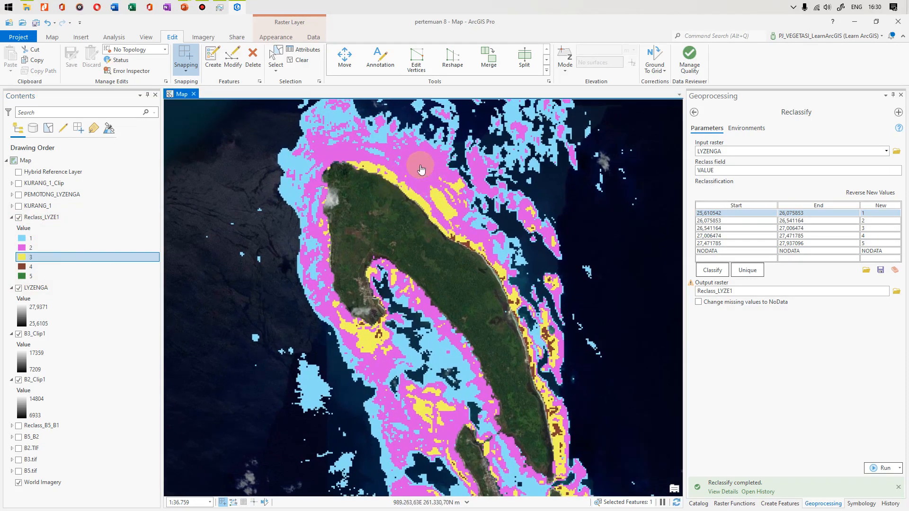
pyautogui.click(32, 250)
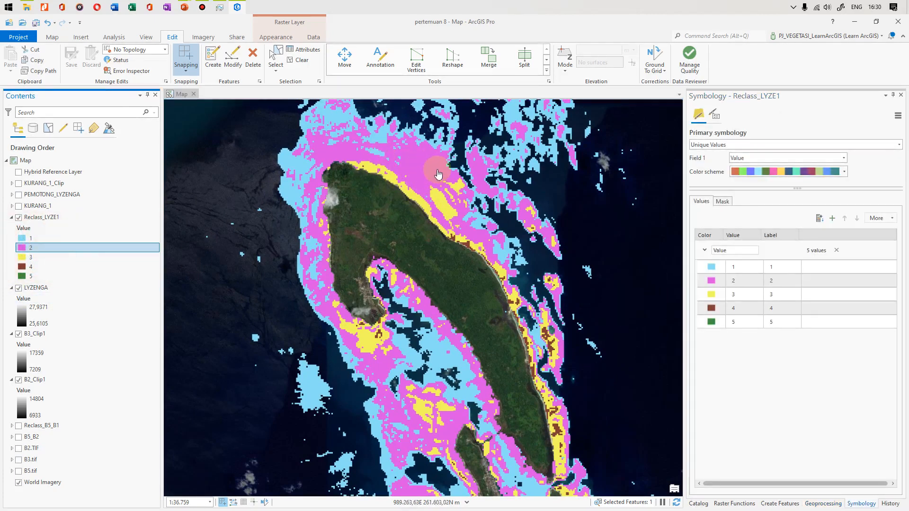
pyautogui.click(49, 258)
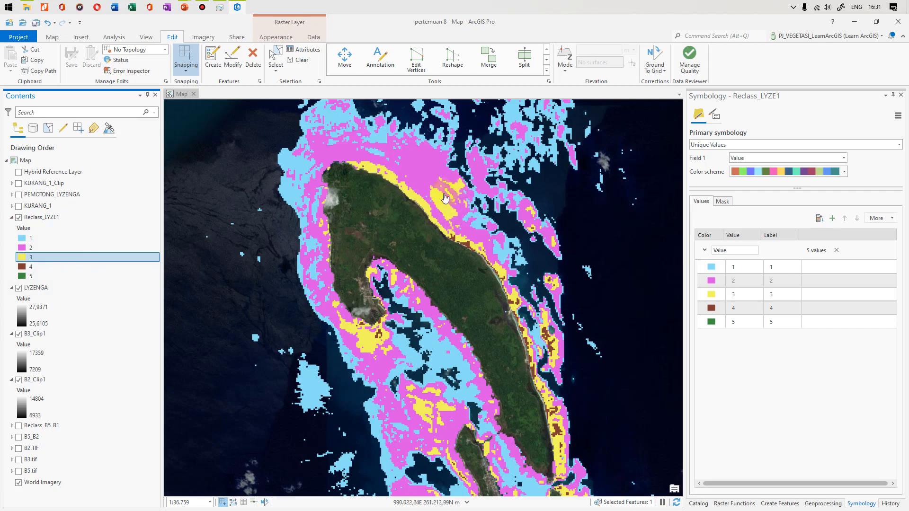
pyautogui.hotkey('alt', 'Tab')
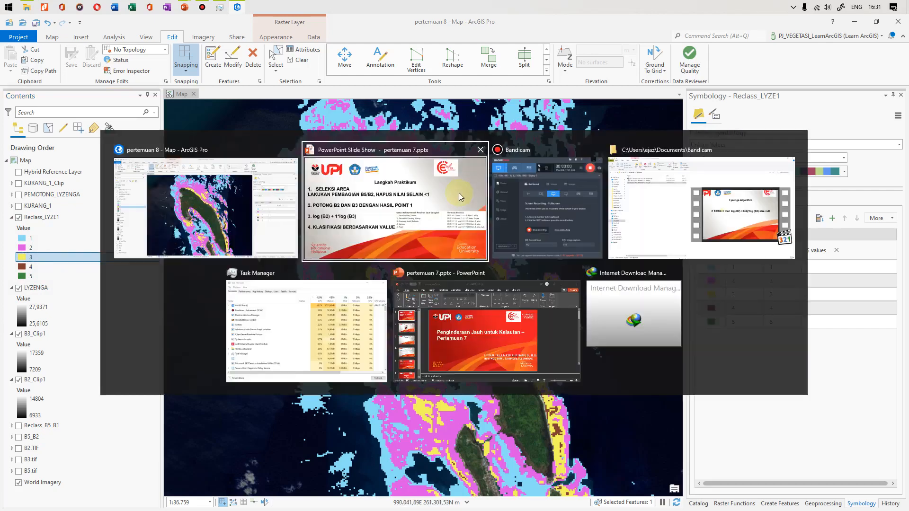
pyautogui.hotkey('alt', 'Tab')
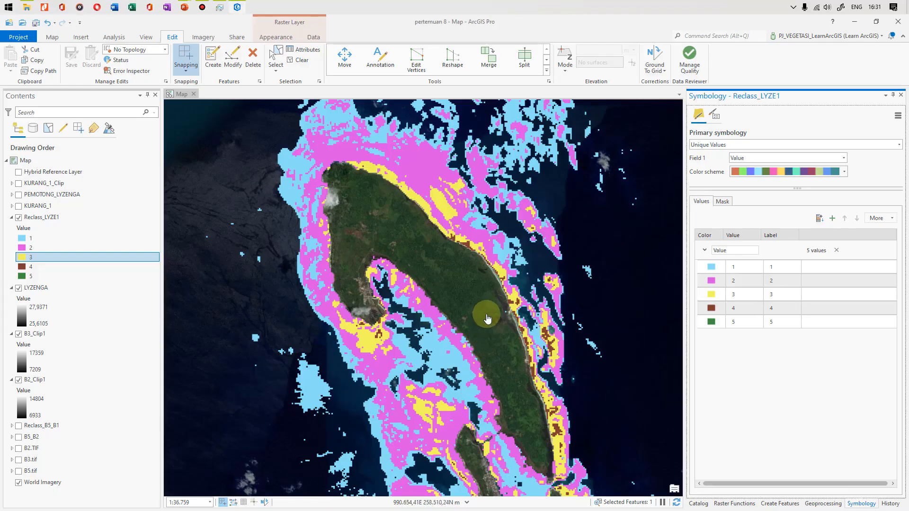
# Step: Examine the classified pixels along the main island's east coast and check the habitat class names on the presentation slide
pyautogui.scroll(2, 478, 270)
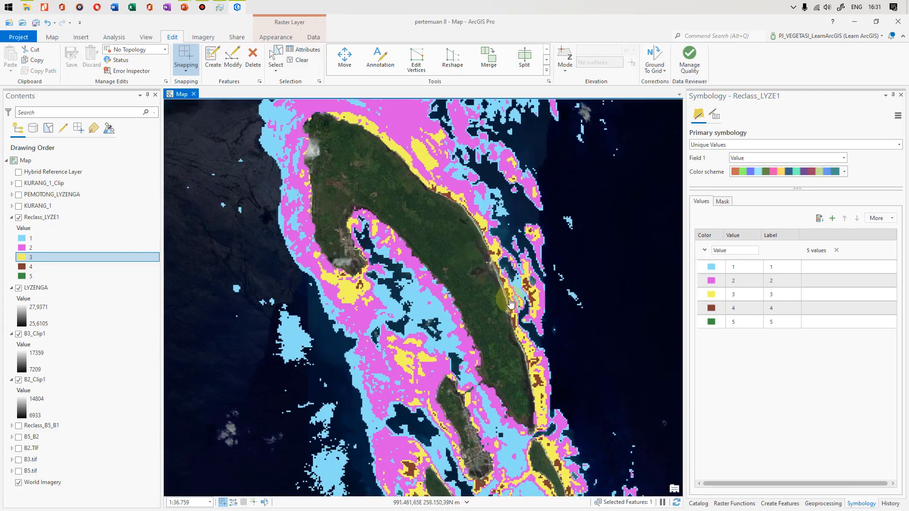
pyautogui.scroll(2, 491, 251)
pyautogui.scroll(-2, 490, 251)
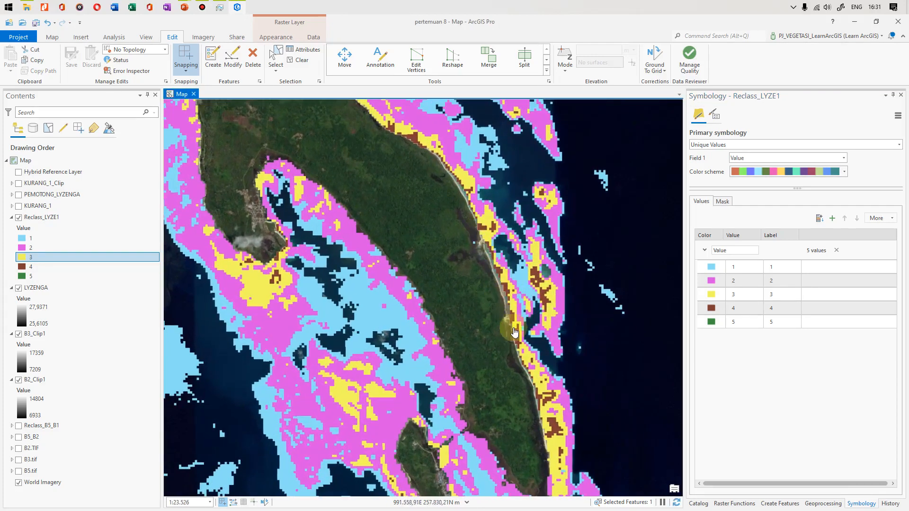
pyautogui.hotkey('alt', 'Tab')
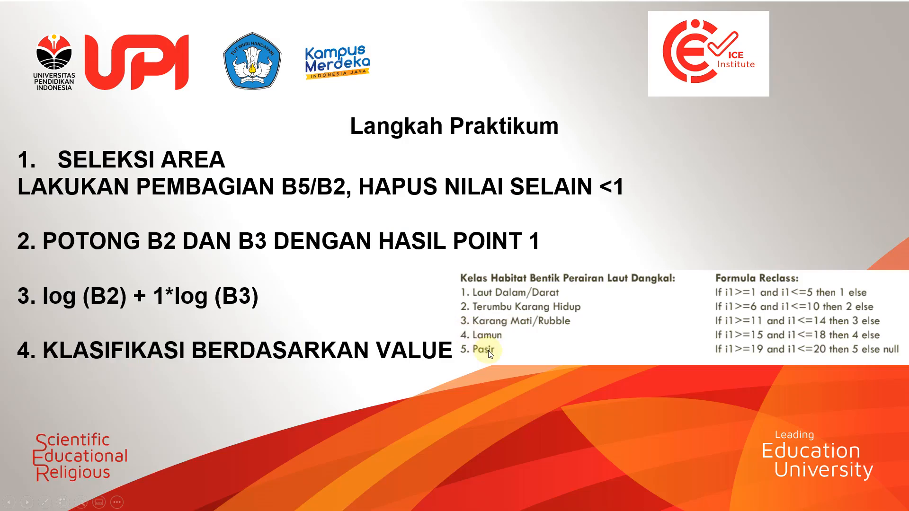
pyautogui.hotkey('alt', 'Tab')
# Step: Select class 5 in the Reclass_LYZE1 legend and inspect where its pixels occur around the southern islands
pyautogui.click(29, 276)
pyautogui.moveTo(460, 440); pyautogui.dragTo(460, 246)
pyautogui.moveTo(454, 339); pyautogui.dragTo(477, 244)
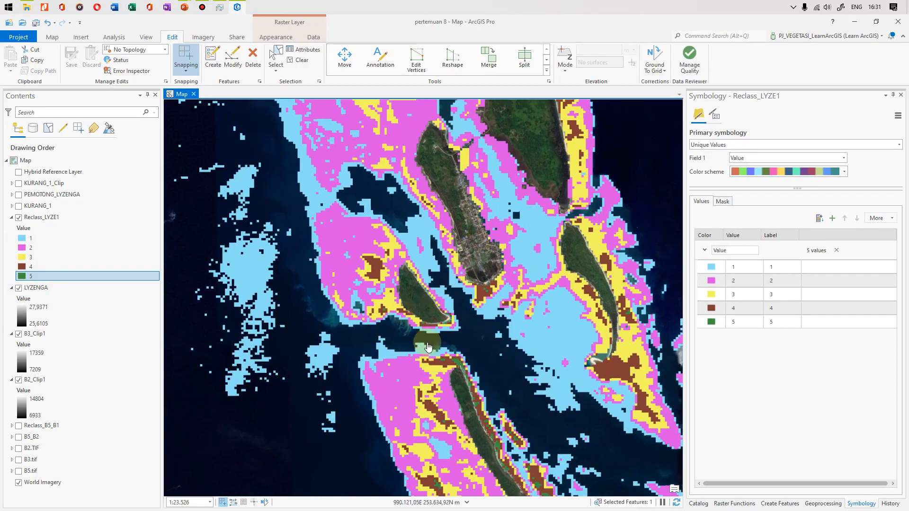
pyautogui.scroll(-2, 453, 350)
pyautogui.scroll(4, 462, 372)
pyautogui.moveTo(463, 371); pyautogui.dragTo(427, 263)
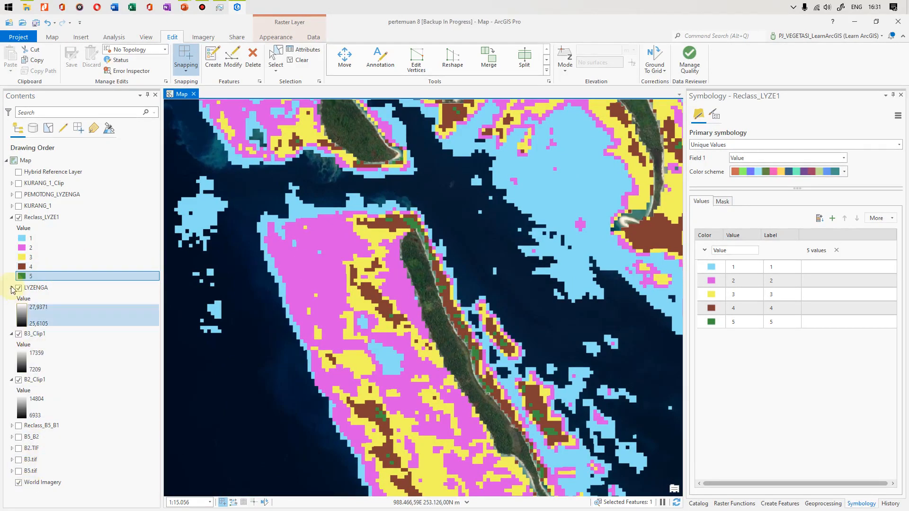
# Step: Hide the LYZENGA, B3_Clip1 and B2_Clip1 layers, leaving Reclass_LYZE1 displayed over the World Imagery basemap
pyautogui.click(18, 217)
pyautogui.click(19, 288)
pyautogui.click(18, 334)
pyautogui.click(19, 380)
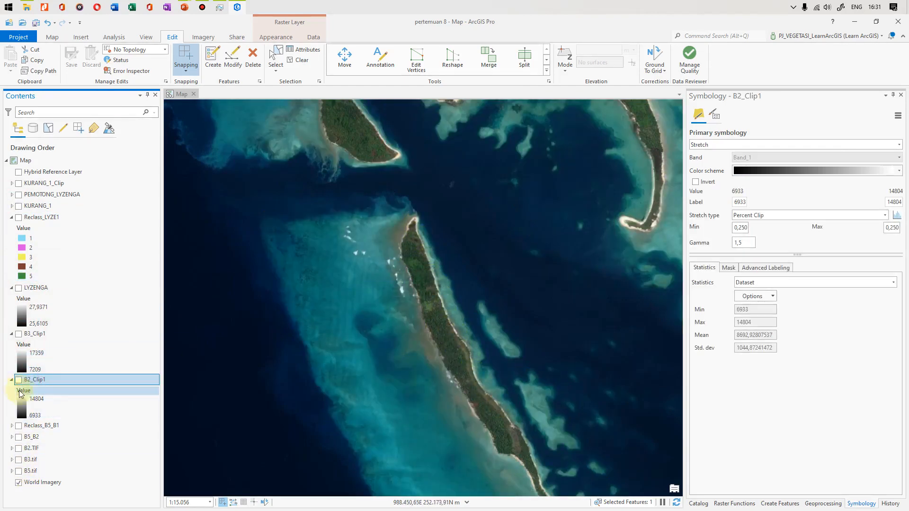
pyautogui.click(19, 217)
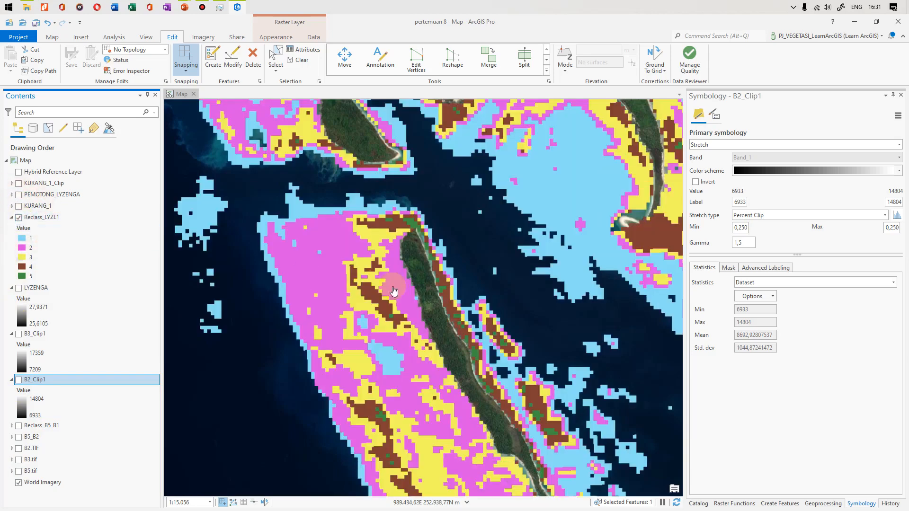
# Step: Review the overall distribution of the five Reclass_LYZE1 classes from the southern islands up to the main island's northern waters
pyautogui.scroll(-4, 393, 290)
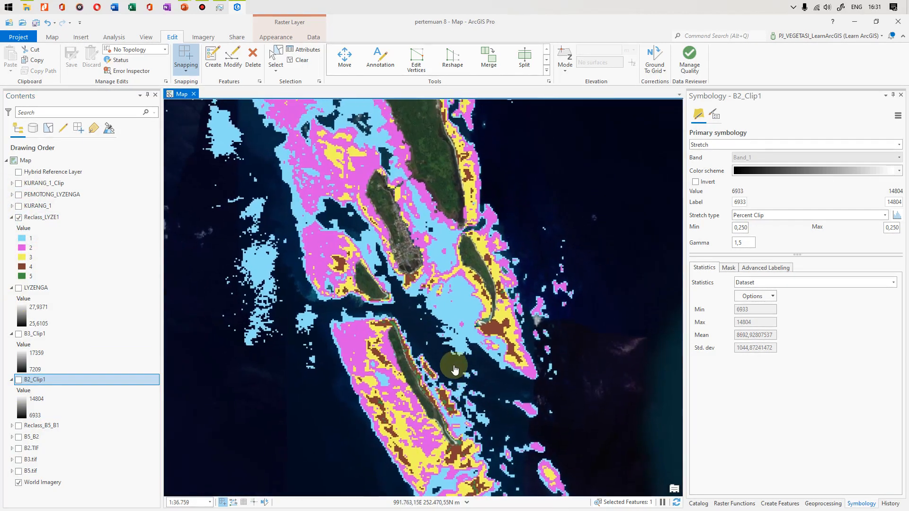
pyautogui.scroll(-2, 455, 369)
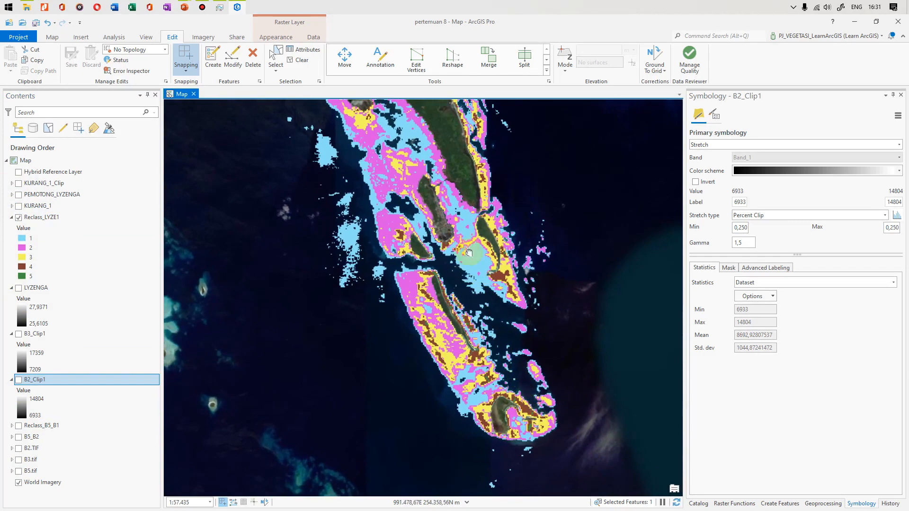
pyautogui.moveTo(469, 252); pyautogui.dragTo(487, 330)
pyautogui.moveTo(467, 289); pyautogui.dragTo(480, 363)
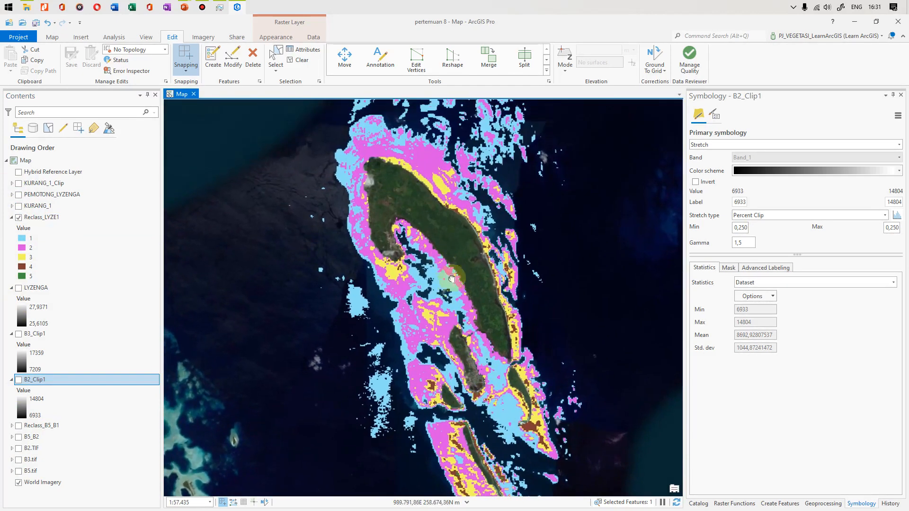
pyautogui.moveTo(452, 278); pyautogui.dragTo(465, 330)
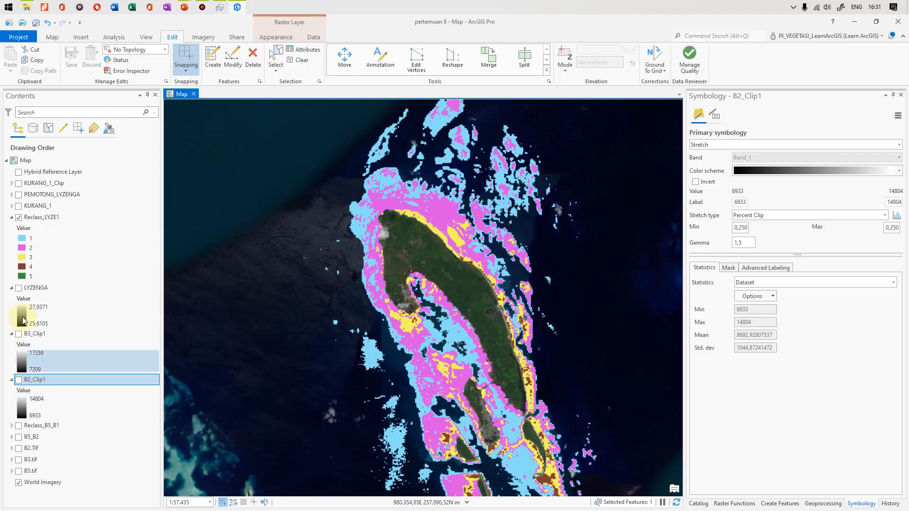
# Step: Hide Reclass_LYZE1 and examine the reef patches off the main island's northeast coast in World Imagery
pyautogui.click(18, 217)
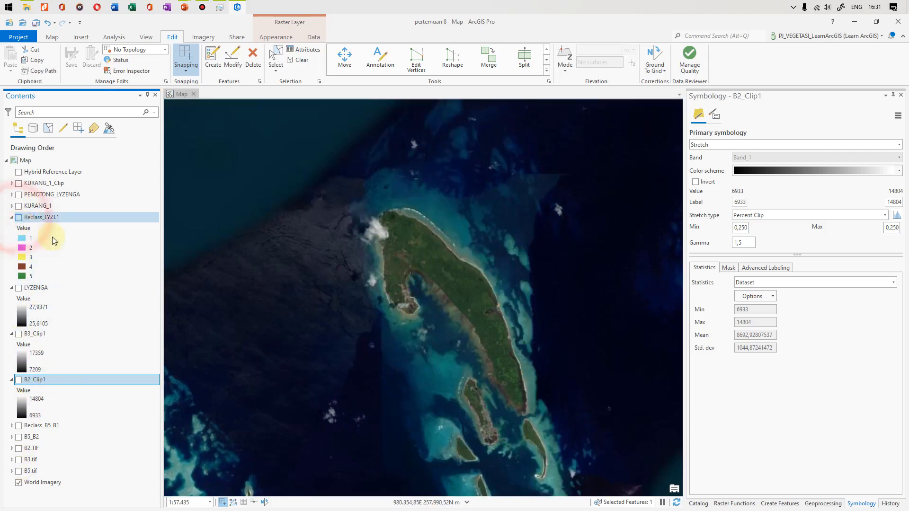
pyautogui.scroll(3, 433, 258)
pyautogui.scroll(5, 505, 285)
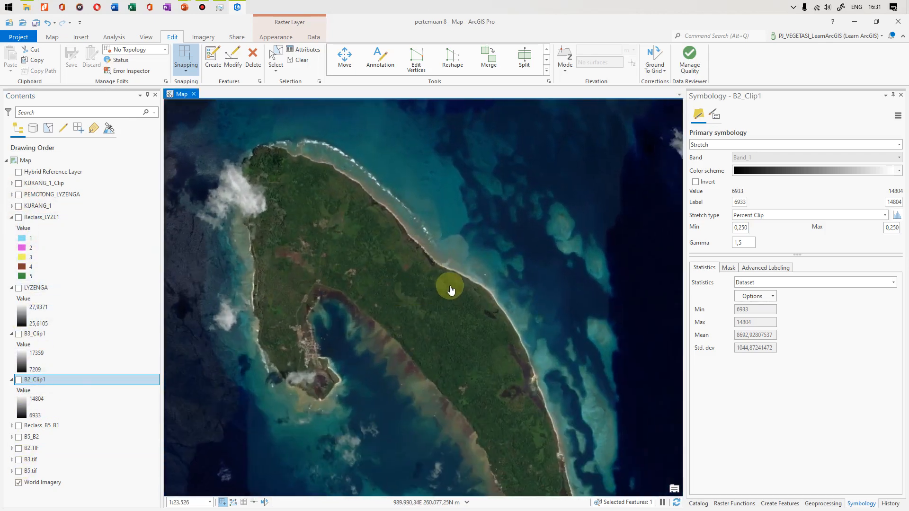
pyautogui.moveTo(451, 272); pyautogui.dragTo(393, 260)
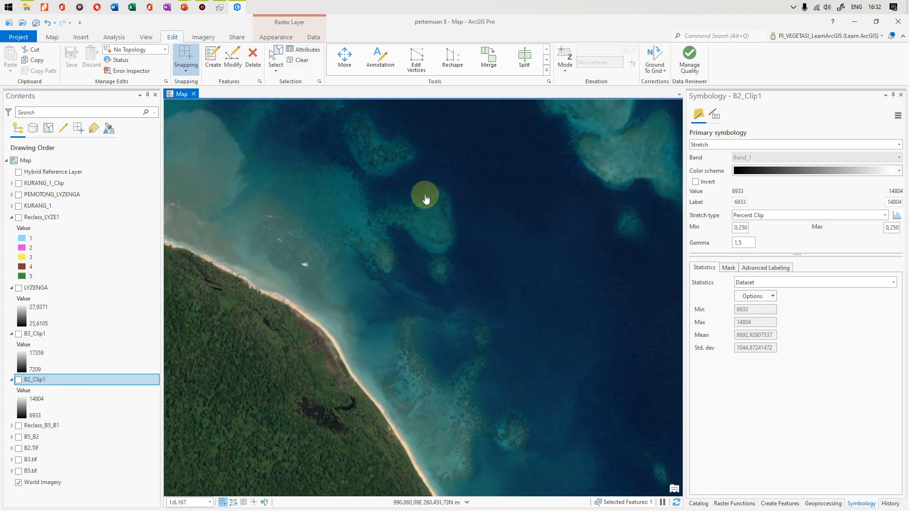
pyautogui.moveTo(439, 233); pyautogui.dragTo(448, 255)
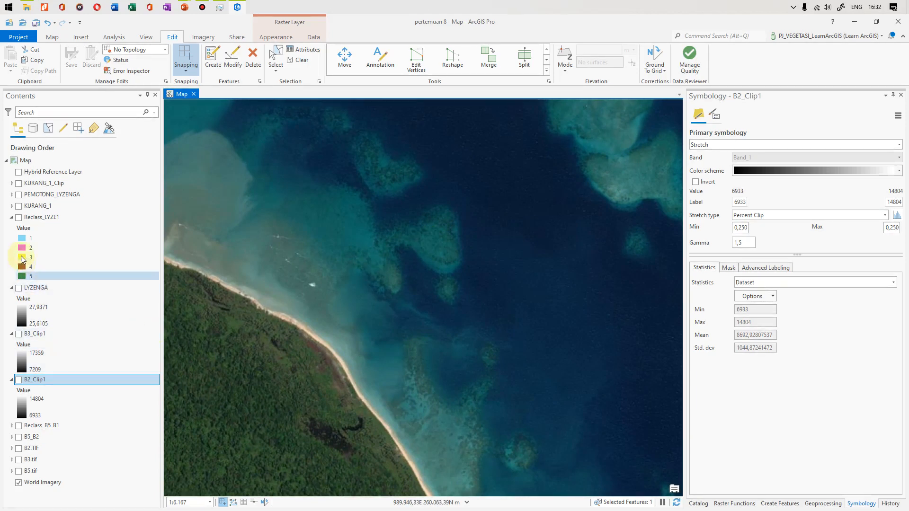
# Step: Turn Reclass_LYZE1 on and off over the northeast coast to compare its classes with the reefs visible in the imagery
pyautogui.click(19, 217)
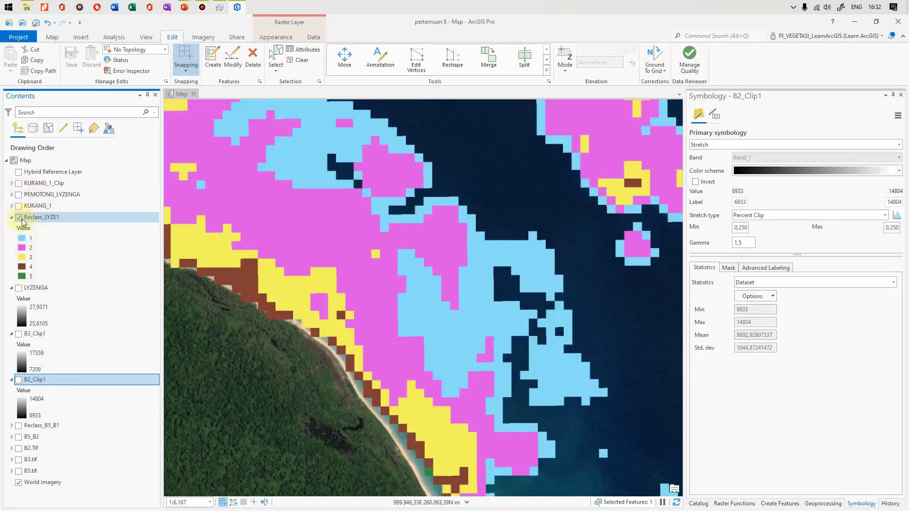
pyautogui.click(19, 217)
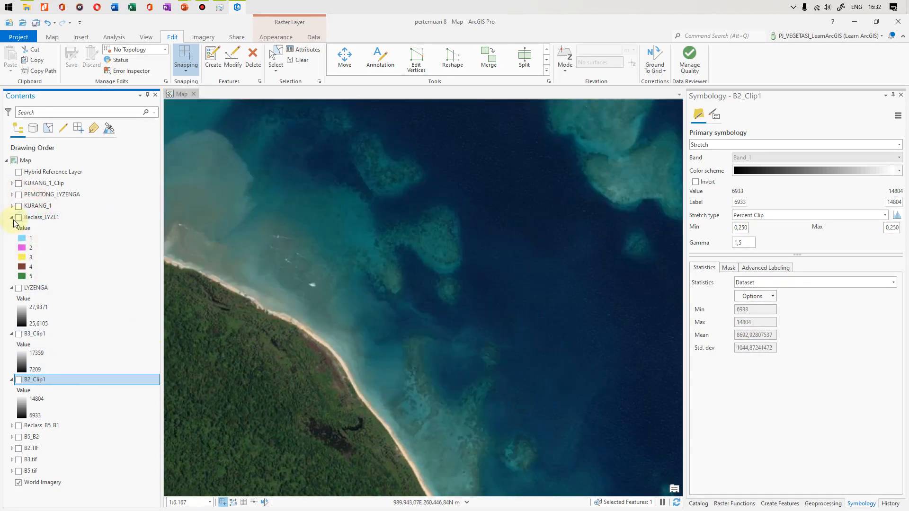
pyautogui.click(19, 217)
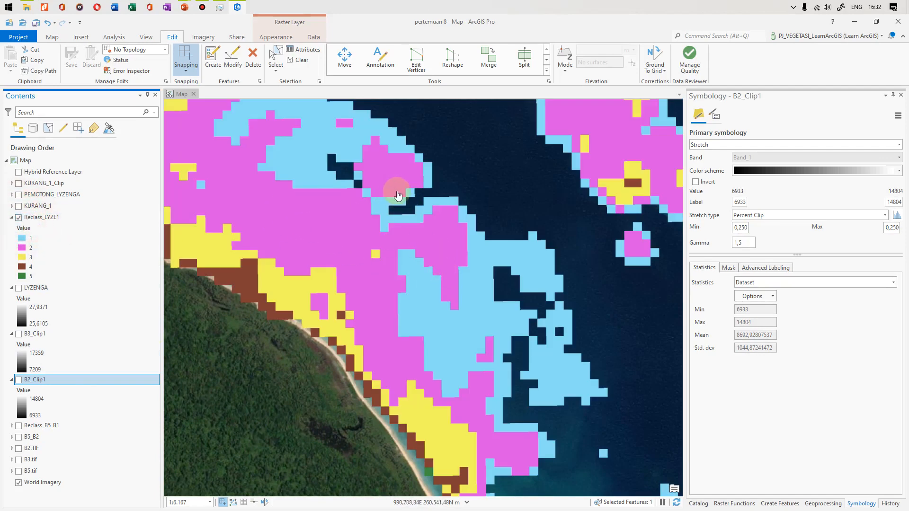
pyautogui.click(19, 218)
# Step: Inspect the reefs farther north along the coast in World Imagery, toggling Reclass_LYZE1 for comparison and leaving it displayed
pyautogui.moveTo(328, 248); pyautogui.dragTo(425, 327)
pyautogui.moveTo(426, 262); pyautogui.dragTo(435, 316)
pyautogui.scroll(-2, 434, 316)
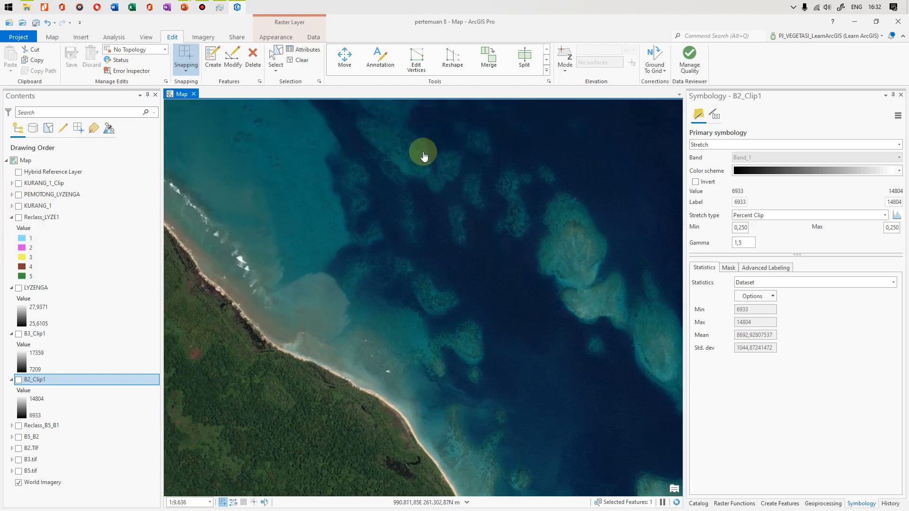
pyautogui.moveTo(502, 204); pyautogui.dragTo(473, 237)
pyautogui.scroll(-1, 473, 237)
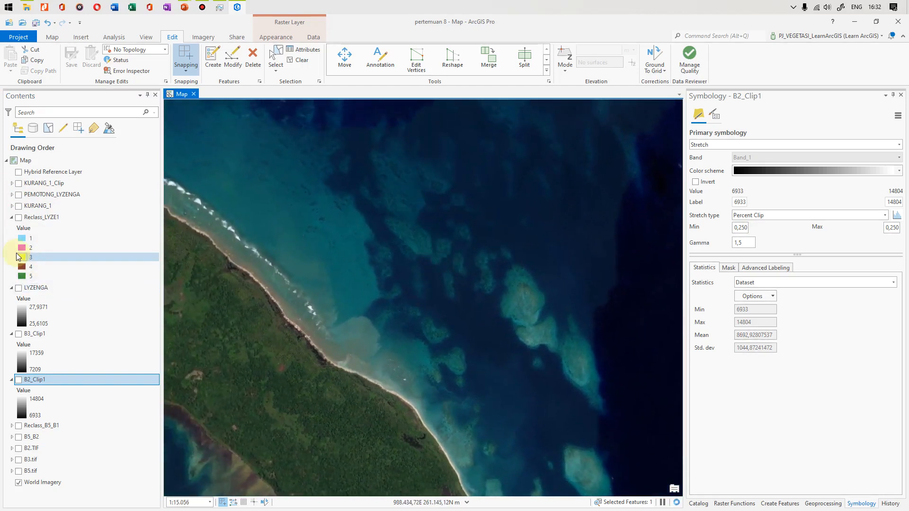
pyautogui.click(18, 217)
pyautogui.click(18, 218)
pyautogui.click(18, 218)
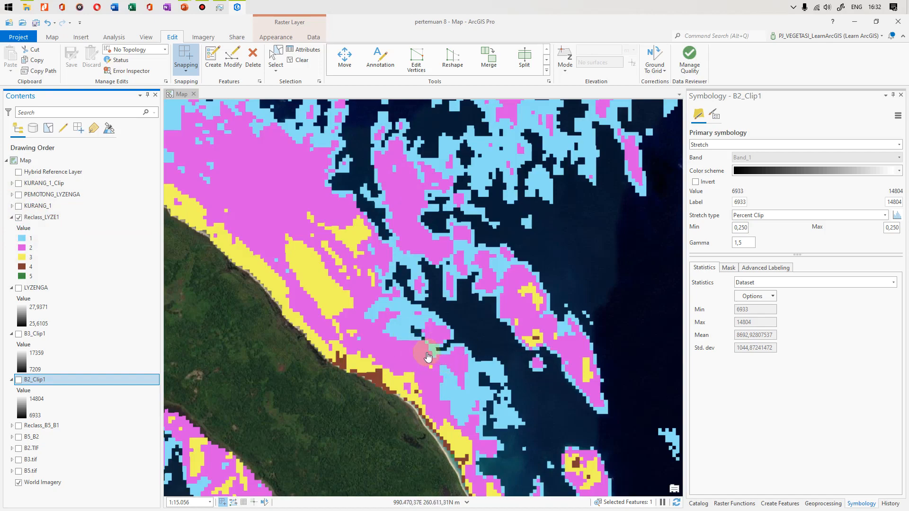
# Step: View the full extent of the classified raster, and switch to the PowerPoint slide show at its title slide
pyautogui.scroll(-3, 431, 341)
pyautogui.scroll(-3, 424, 360)
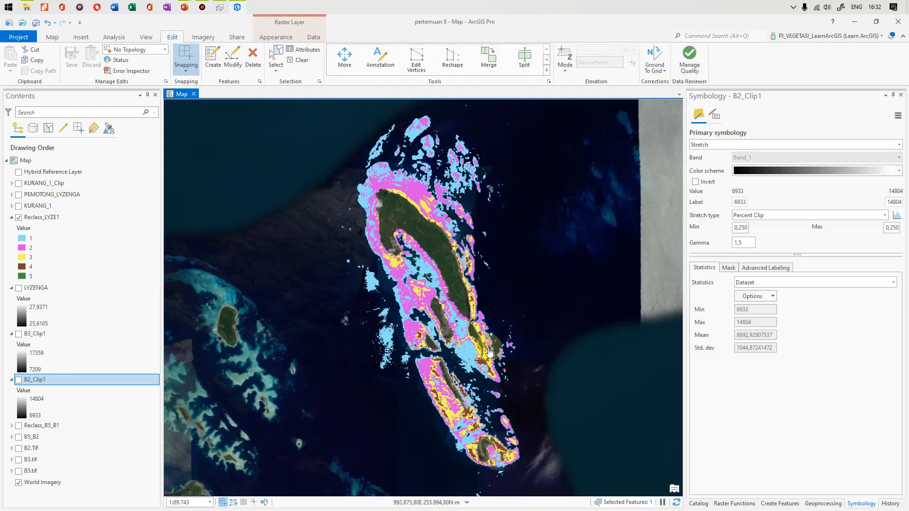
pyautogui.hotkey('alt', 'Tab')
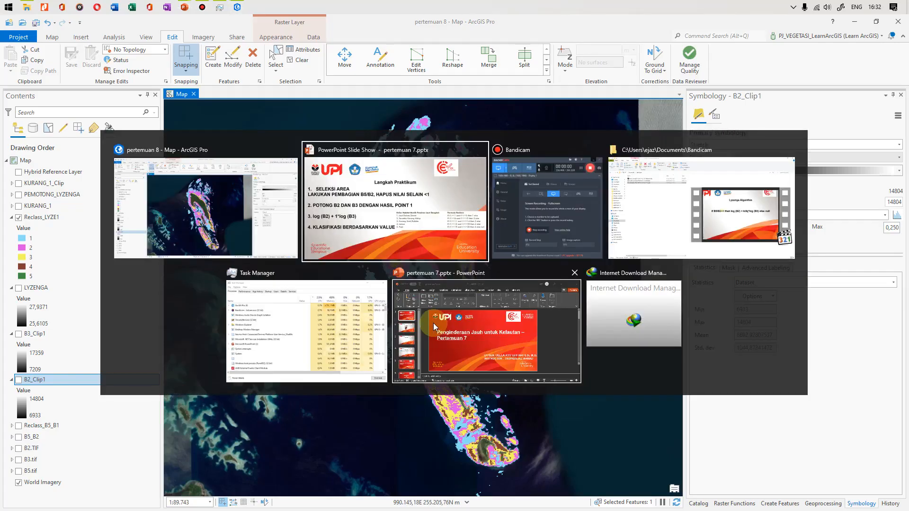
pyautogui.press('Home')
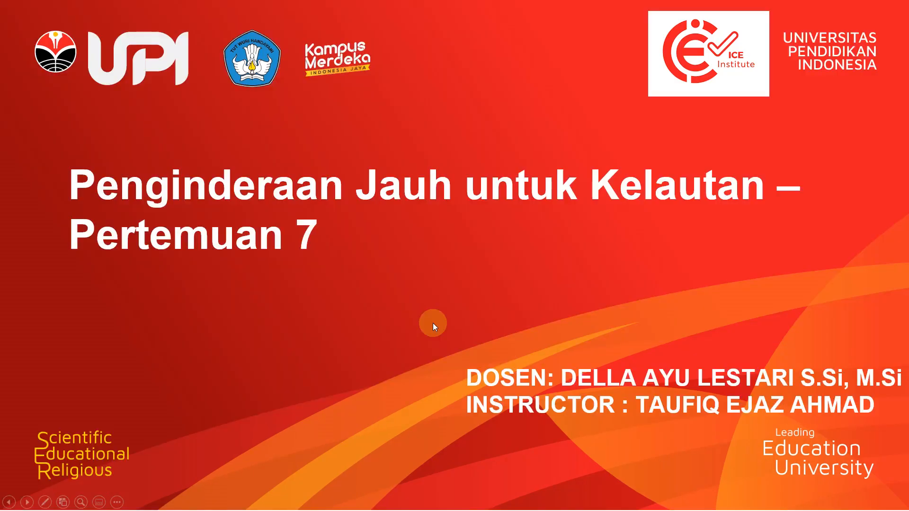